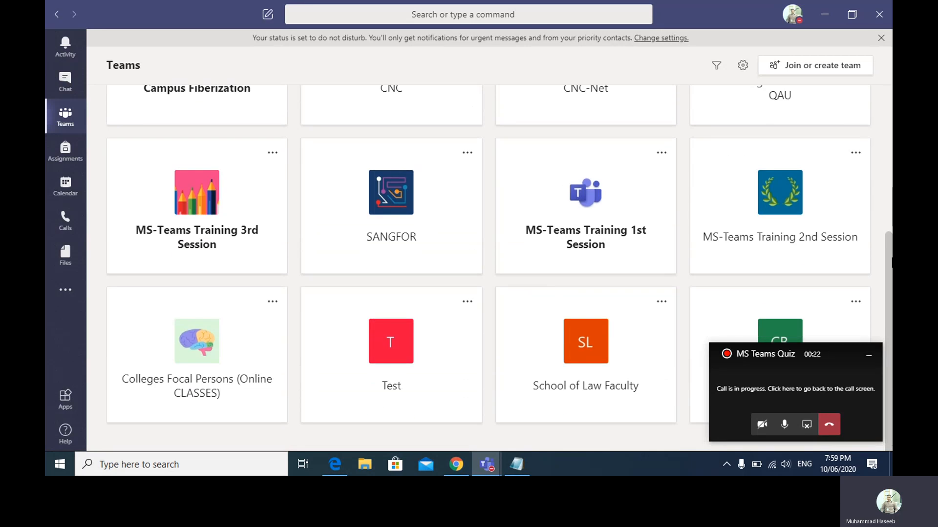
- Go to the CS -101 BS20 team's Assignments tab and bring up the Create menu
{"action": "left_click", "coordinate": [796, 317]}
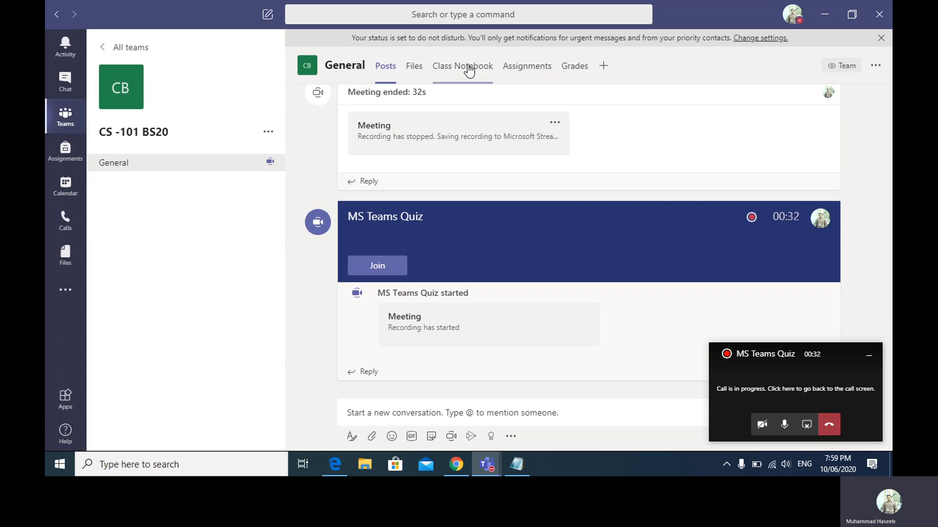
{"action": "left_click", "coordinate": [515, 72]}
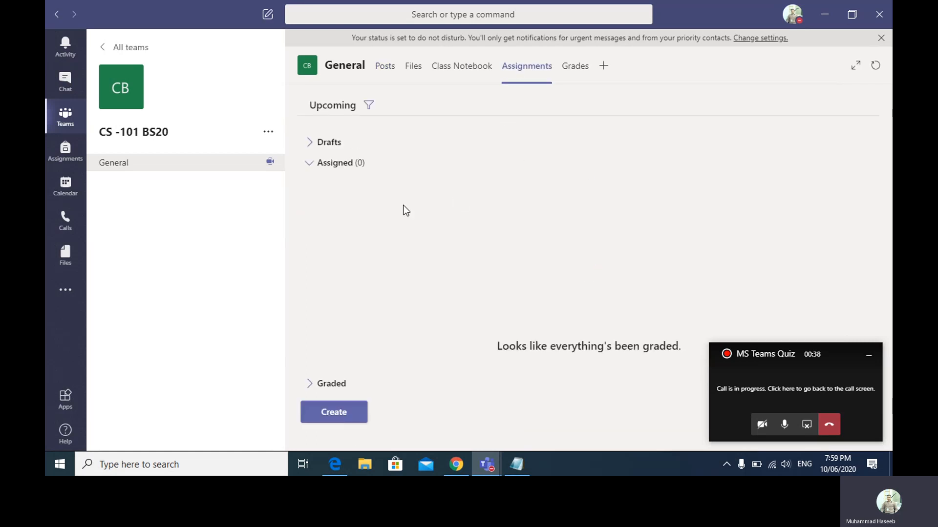
{"action": "left_click", "coordinate": [350, 419]}
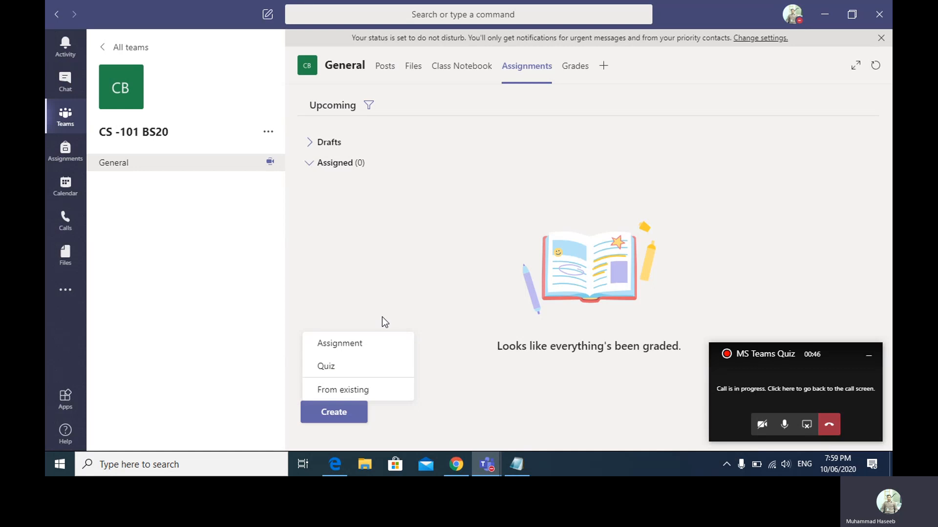
- Start a Quiz assignment and launch a new form in Microsoft Forms
{"action": "left_click", "coordinate": [327, 367]}
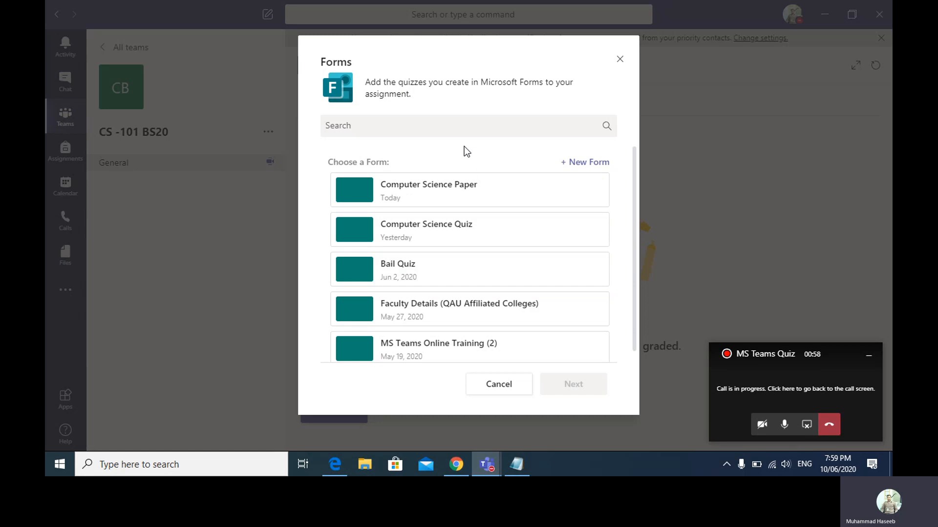
{"action": "left_click", "coordinate": [579, 160]}
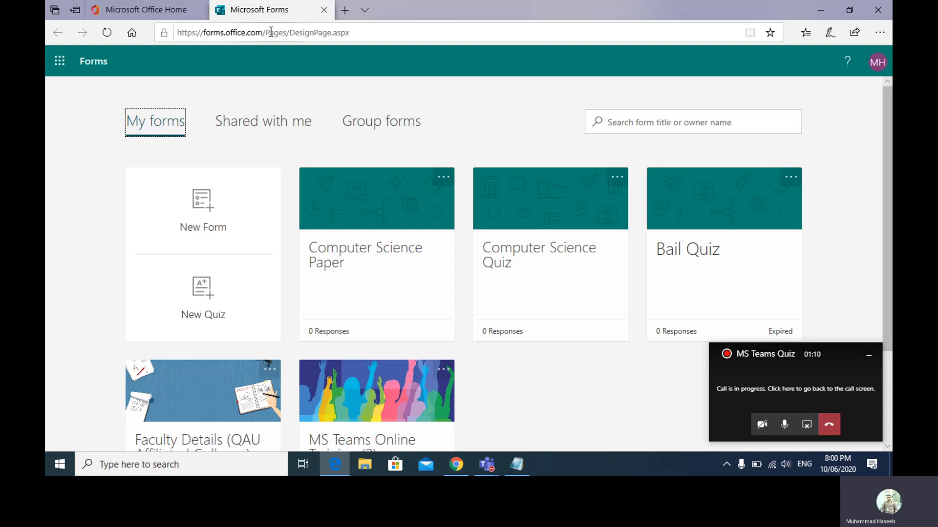
- Create a blank quiz titled 'CS Chapter 2 Quiz' and move to its description
{"action": "left_click", "coordinate": [276, 32]}
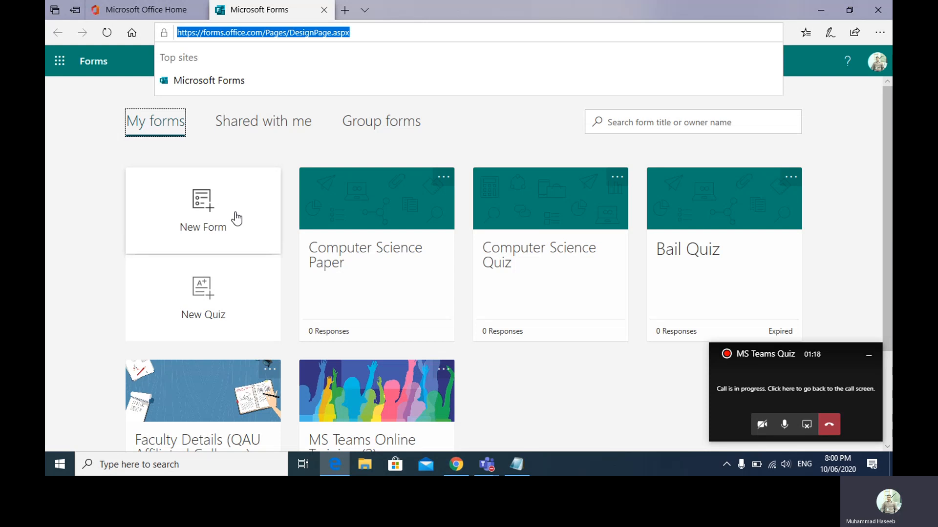
{"action": "left_click", "coordinate": [219, 312]}
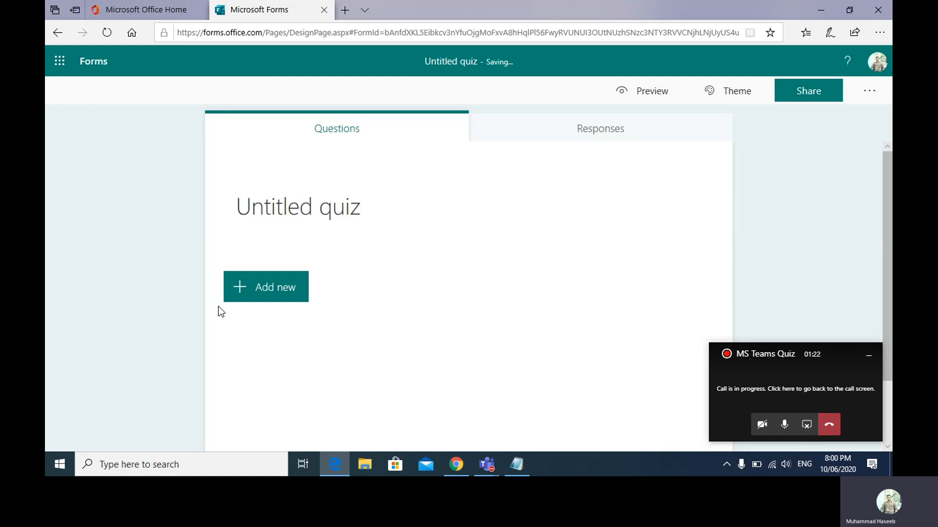
{"action": "left_click", "coordinate": [365, 209]}
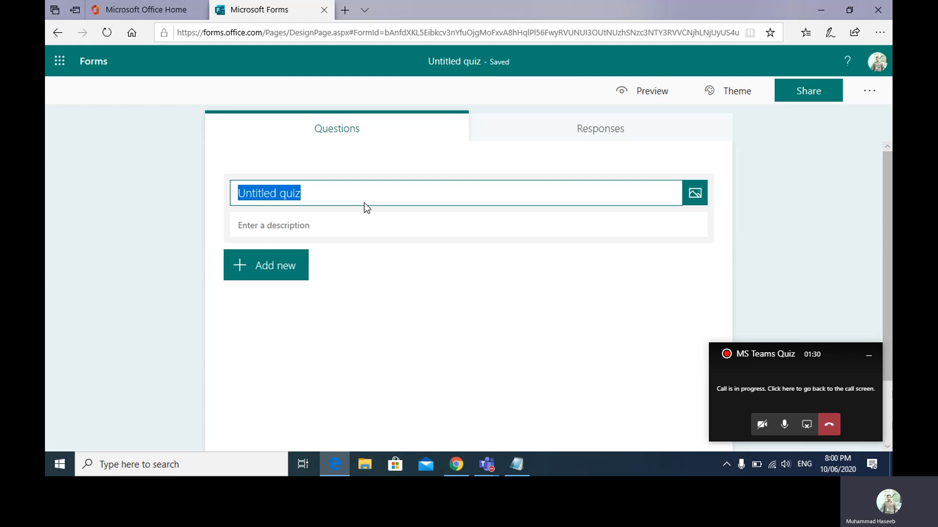
{"action": "key", "text": "BackSpace"}
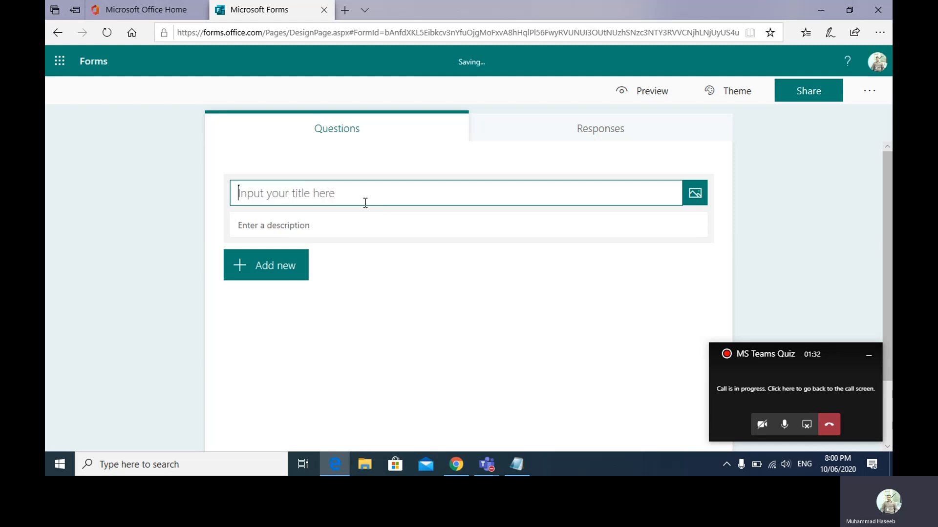
{"action": "type", "text": "CS"}
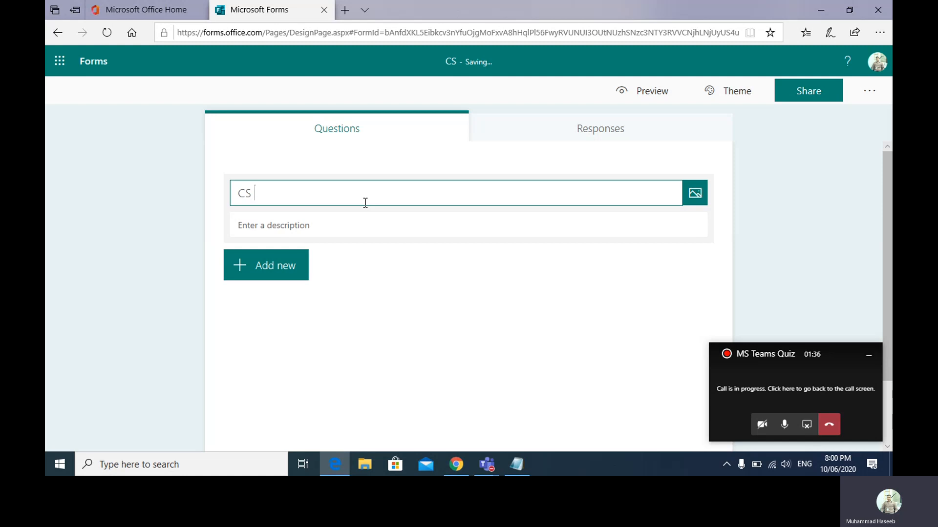
{"action": "type", "text": " Cha"}
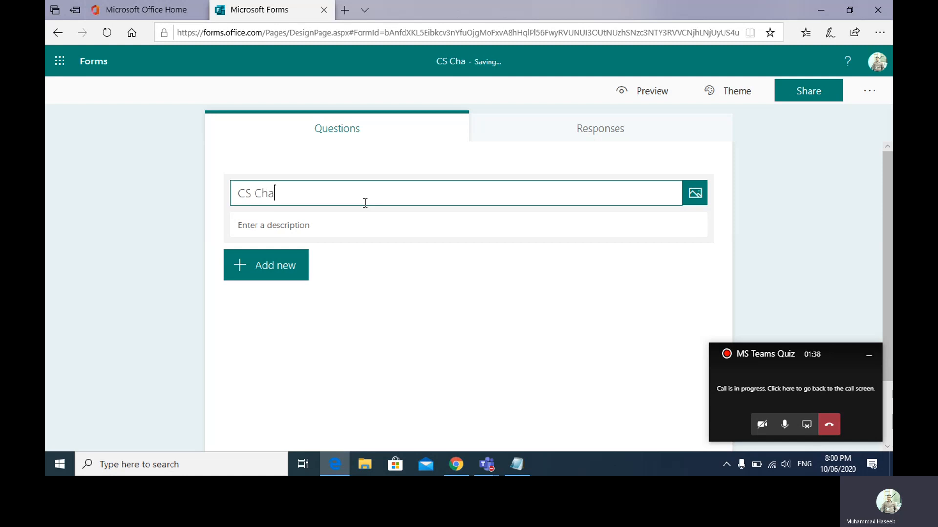
{"action": "type", "text": "pter 2"}
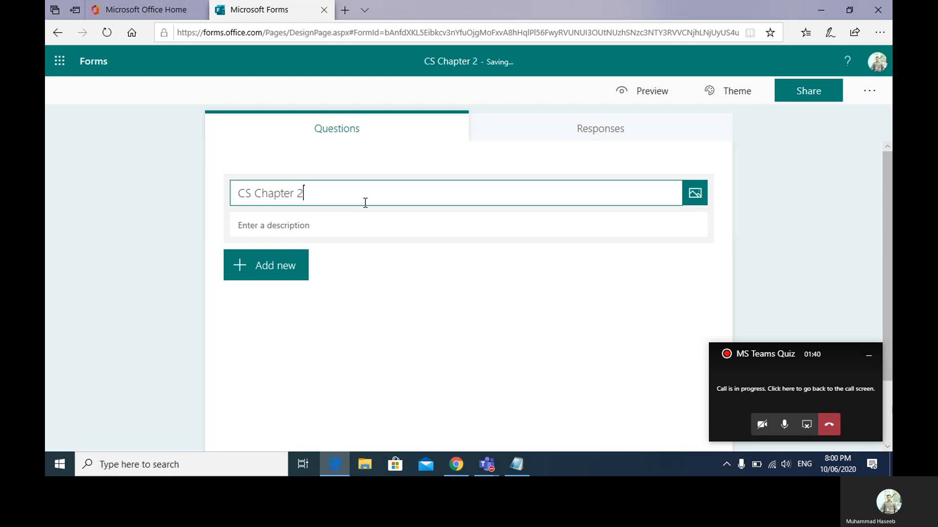
{"action": "type", "text": " Quiz"}
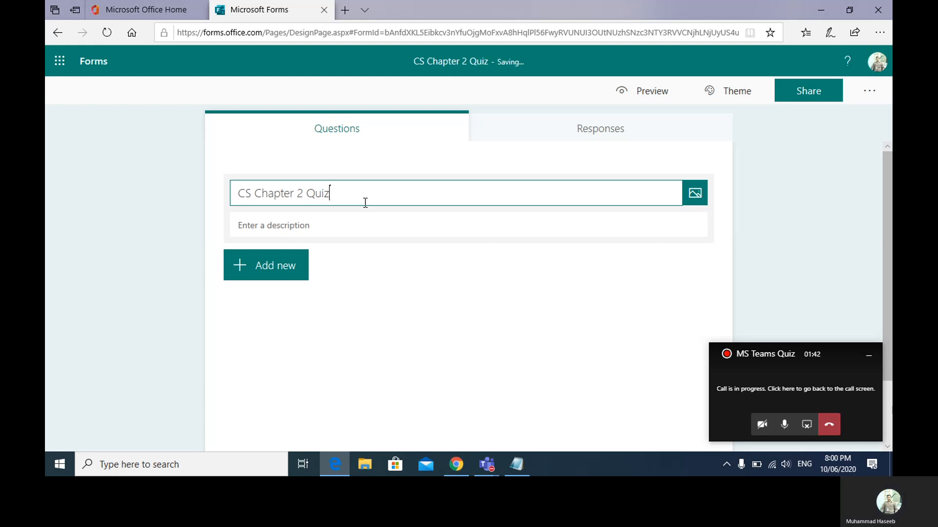
{"action": "left_click", "coordinate": [321, 232]}
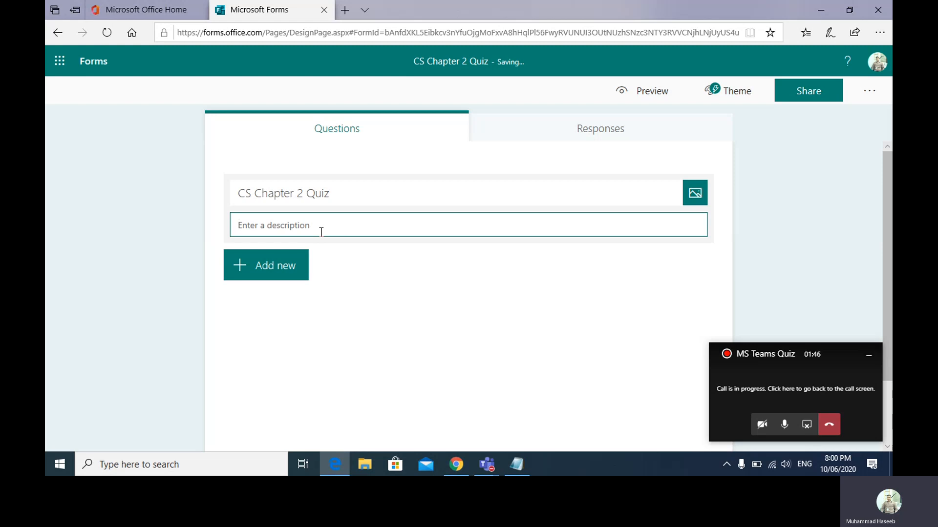
- Enter 'Choose Correct Answers' as the quiz description
{"action": "type", "text": "Choose Correct answer"}
{"action": "key", "text": "BackSpace"}
{"action": "key", "text": "BackSpace"}
{"action": "key", "text": "BackSpace"}
{"action": "key", "text": "BackSpace"}
{"action": "key", "text": "BackSpace"}
{"action": "key", "text": "BackSpace"}
{"action": "type", "text": "Ansers"}
{"action": "key", "text": "BackSpace"}
{"action": "key", "text": "BackSpace"}
{"action": "key", "text": "BackSpace"}
{"action": "type", "text": "wers"}
- Add a multiple-choice question 1, removing an accidentally added duplicate
{"action": "left_click", "coordinate": [273, 274]}
{"action": "left_click", "coordinate": [272, 271]}
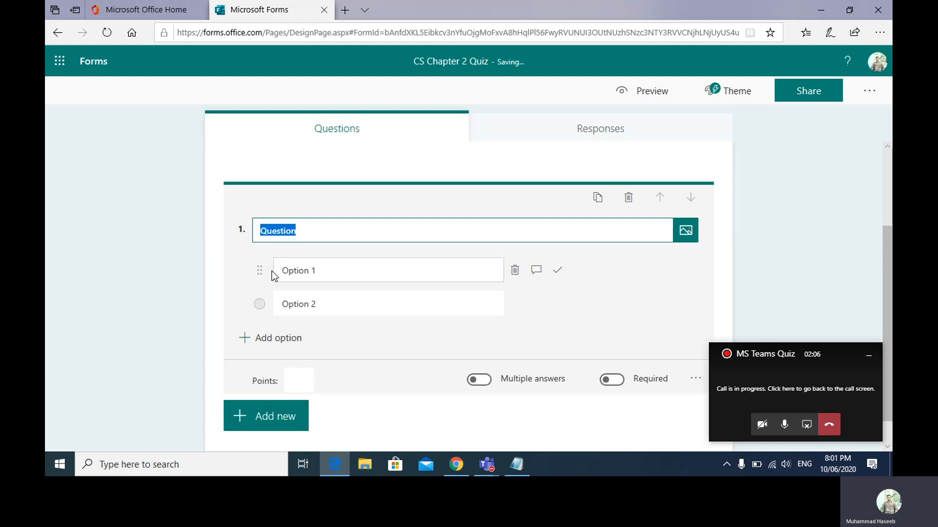
{"action": "left_click", "coordinate": [628, 198]}
{"action": "left_click", "coordinate": [281, 240]}
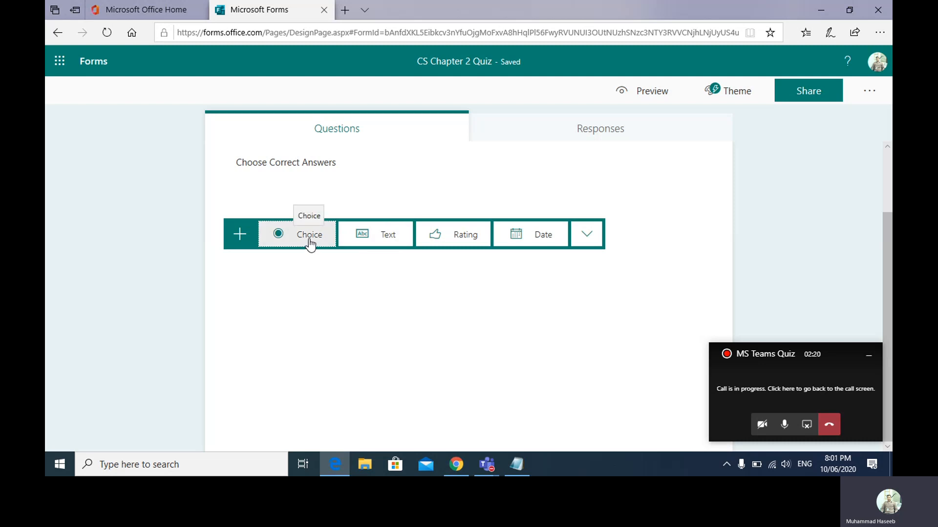
{"action": "left_click", "coordinate": [309, 240]}
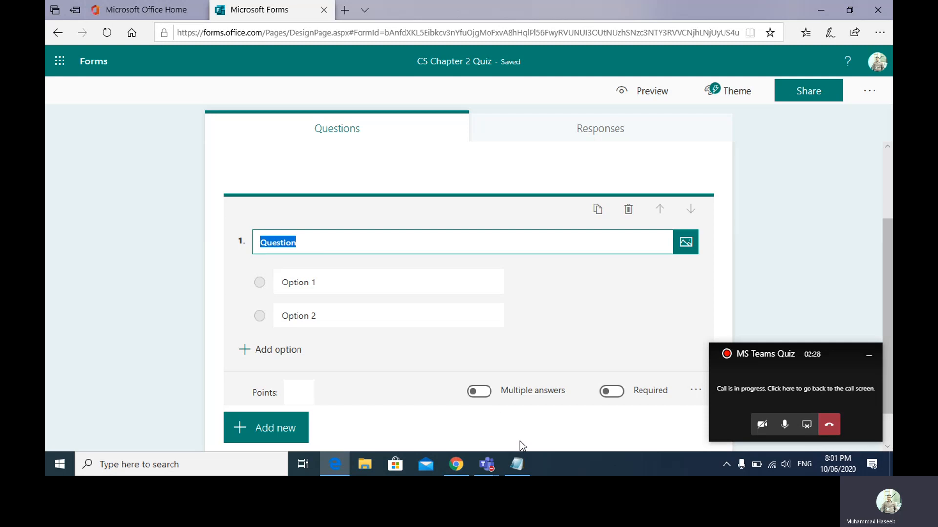
- Paste the smallest 8-bit 2's complement integer question from Notepad into question 1
{"action": "left_click", "coordinate": [521, 459]}
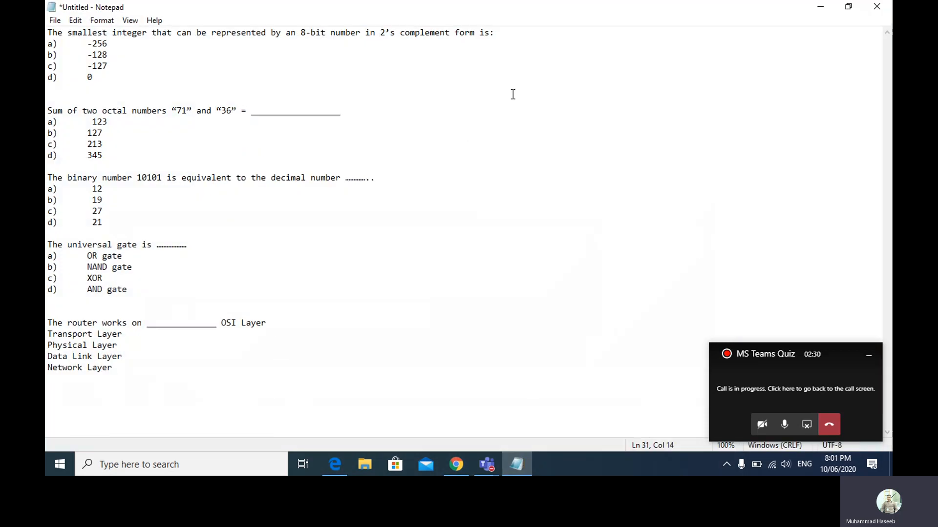
{"action": "left_click_drag", "start_coordinate": [51, 31], "coordinate": [509, 31]}
{"action": "key", "text": "ctrl+c"}
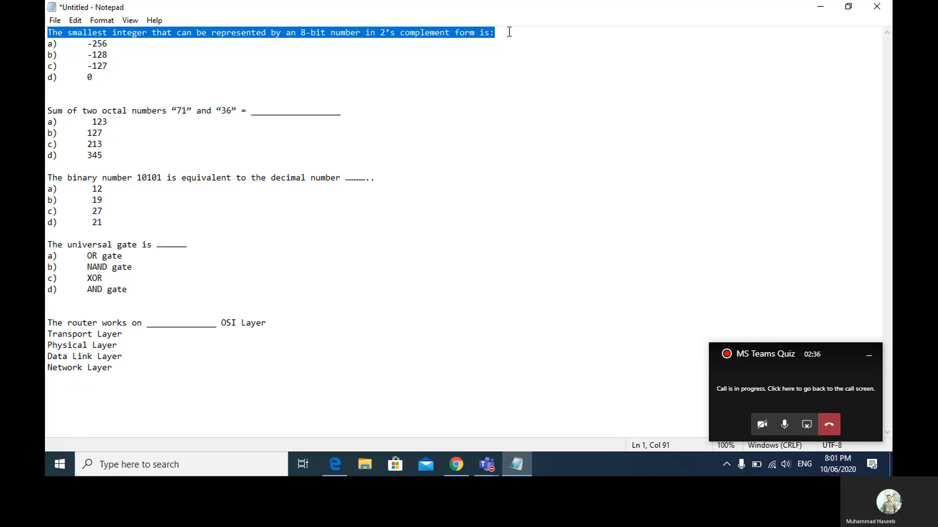
{"action": "left_click", "coordinate": [820, 7]}
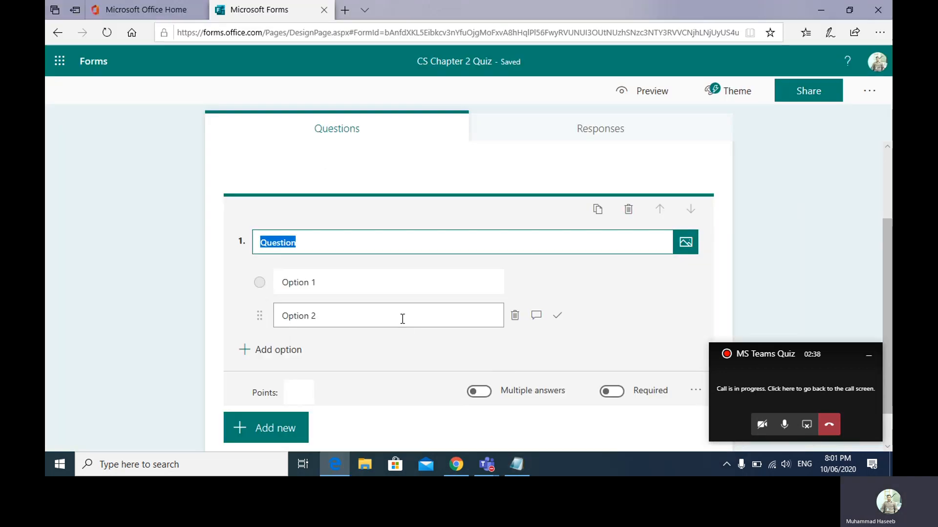
{"action": "key", "text": "ctrl+v"}
- Fill question 1's first two options with -256 and -128
{"action": "left_click", "coordinate": [342, 288]}
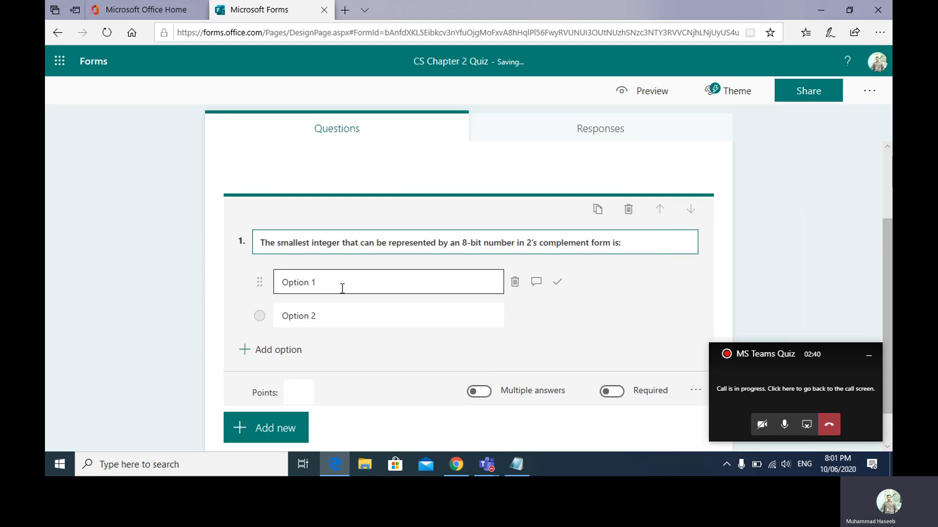
{"action": "left_click", "coordinate": [515, 461]}
{"action": "left_click", "coordinate": [515, 461]}
{"action": "key", "text": "ctrl+a"}
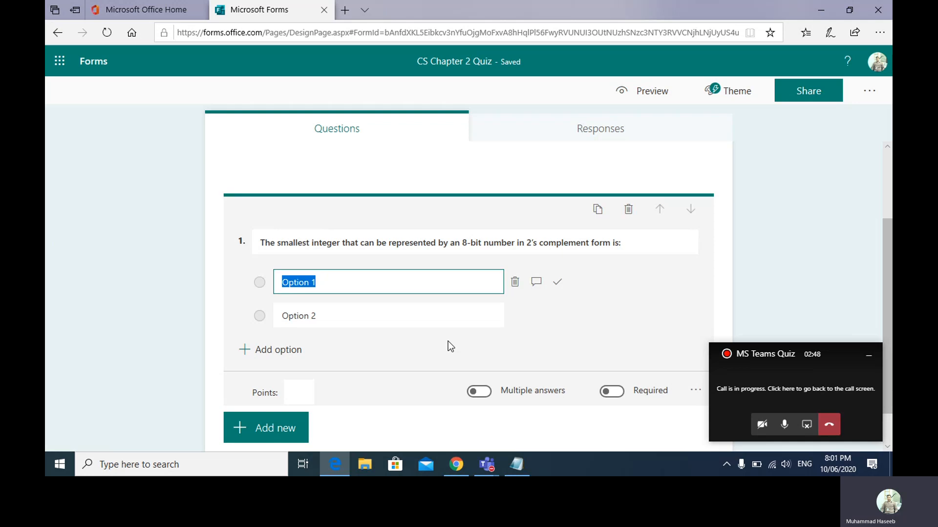
{"action": "type", "text": "-256"}
{"action": "key", "text": "Tab"}
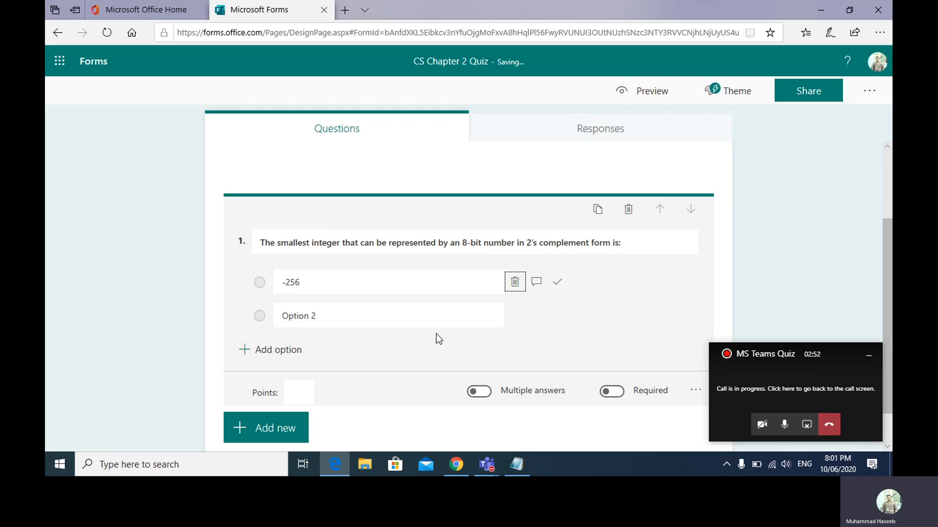
{"action": "left_click", "coordinate": [423, 325]}
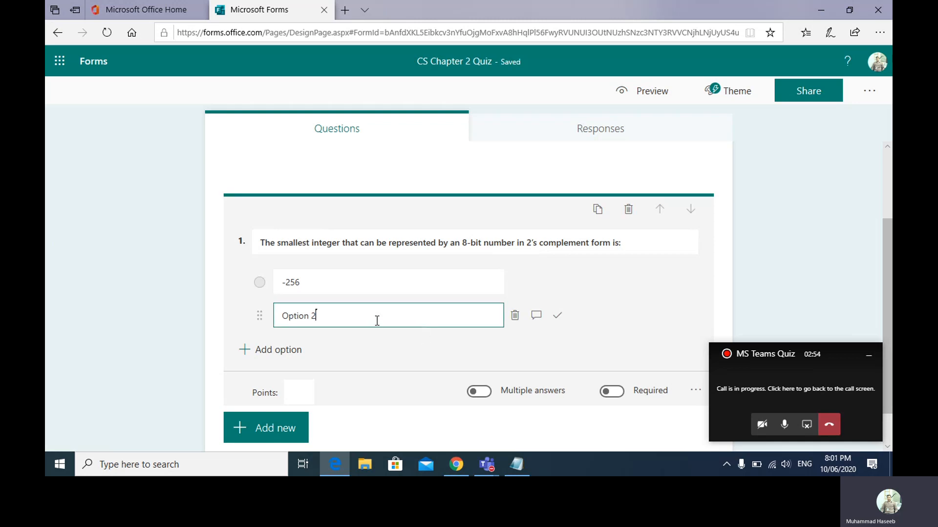
{"action": "key", "text": "BackSpace"}
{"action": "key", "text": "BackSpace"}
{"action": "key", "text": "BackSpace"}
{"action": "key", "text": "BackSpace"}
{"action": "key", "text": "BackSpace"}
{"action": "key", "text": "BackSpace"}
{"action": "key", "text": "BackSpace"}
{"action": "key", "text": "BackSpace"}
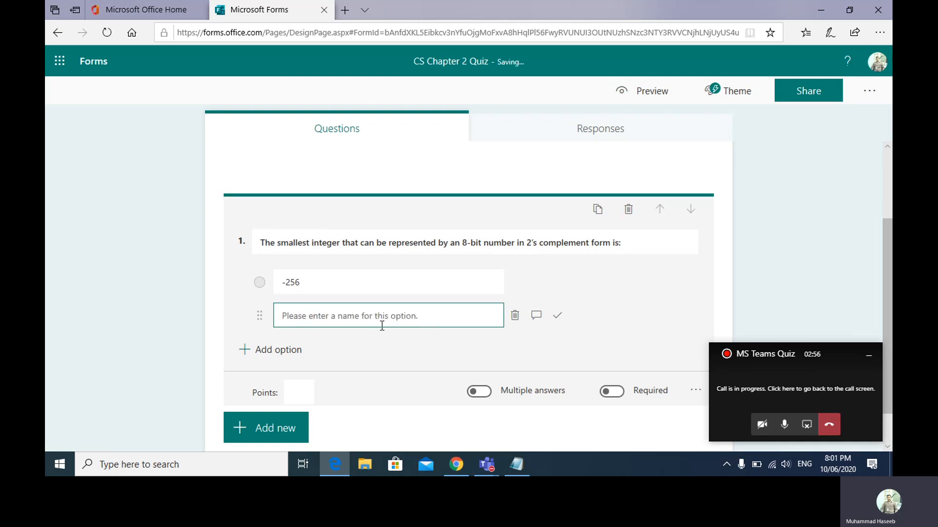
{"action": "left_click", "coordinate": [522, 465]}
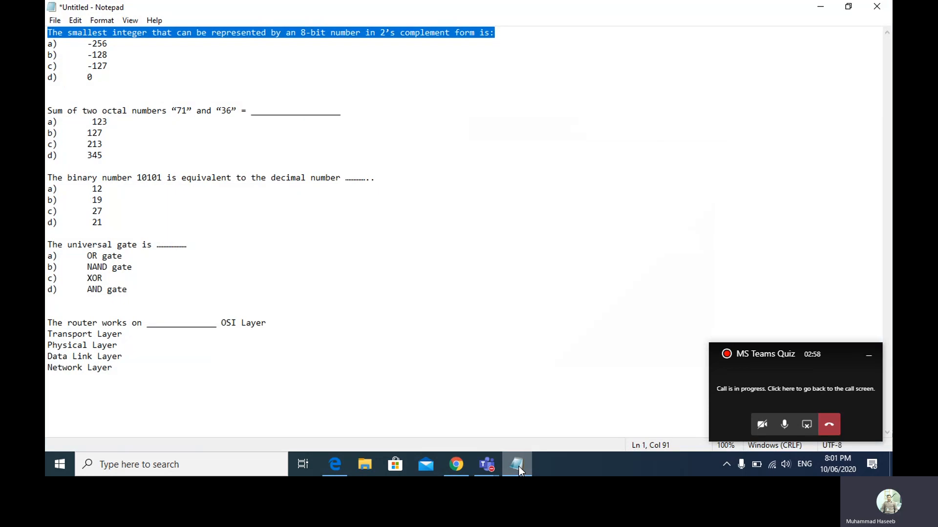
{"action": "left_click", "coordinate": [517, 465]}
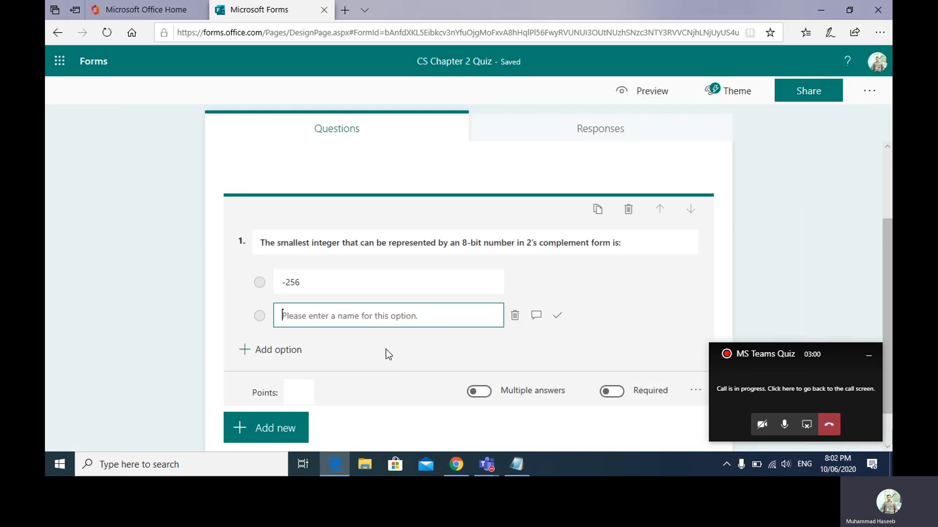
{"action": "type", "text": "-128"}
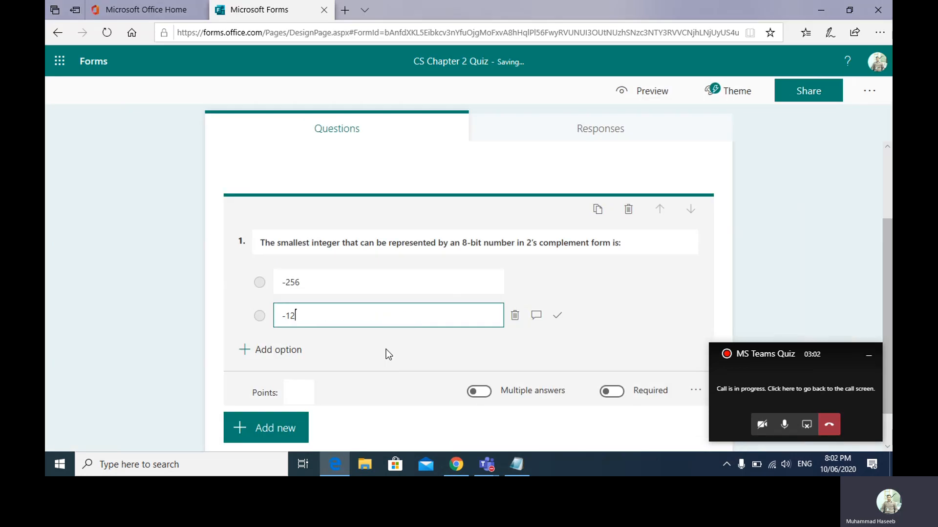
- Add options -127 and 0 to question 1 and collapse it
{"action": "left_click", "coordinate": [270, 354]}
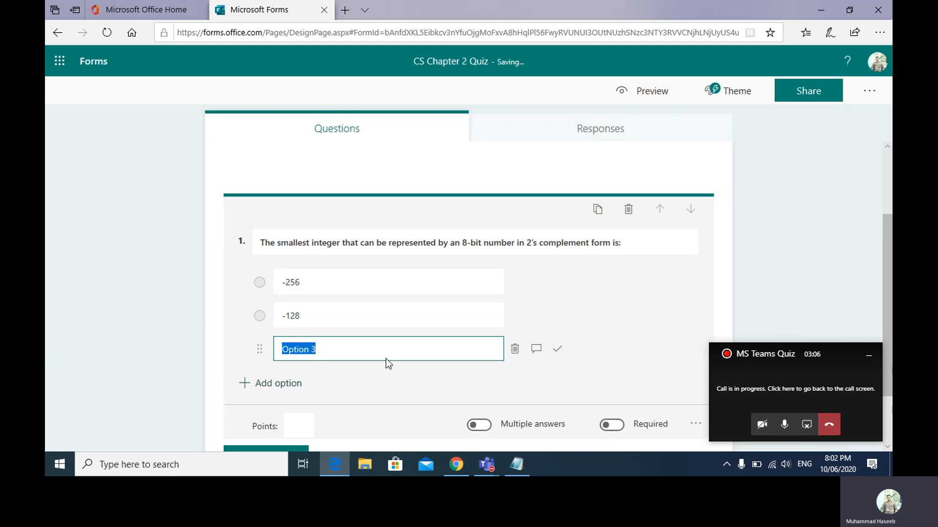
{"action": "type", "text": "-127"}
{"action": "left_click", "coordinate": [282, 383]}
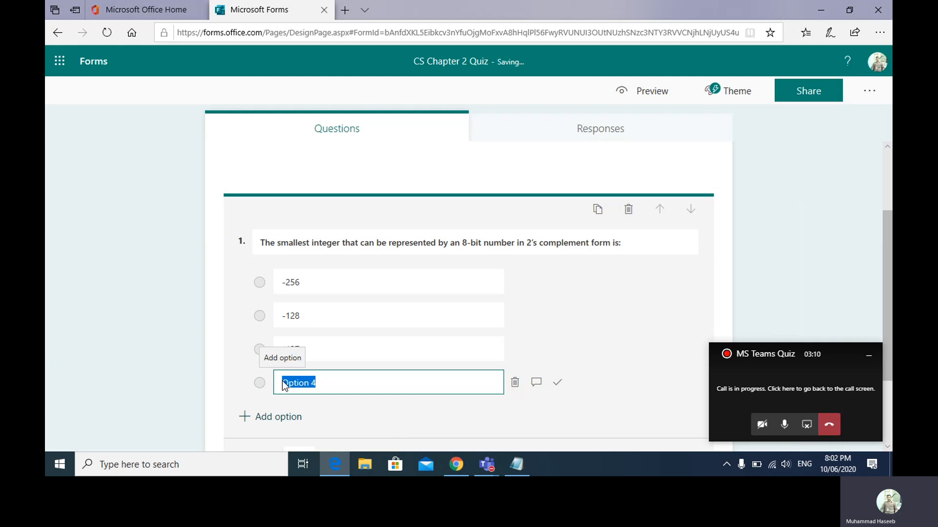
{"action": "type", "text": "0"}
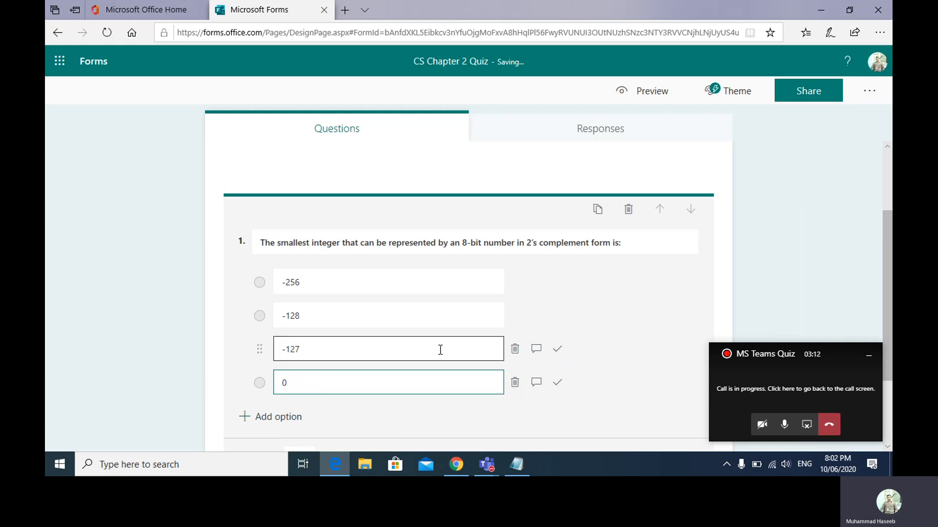
{"action": "left_click", "coordinate": [887, 235]}
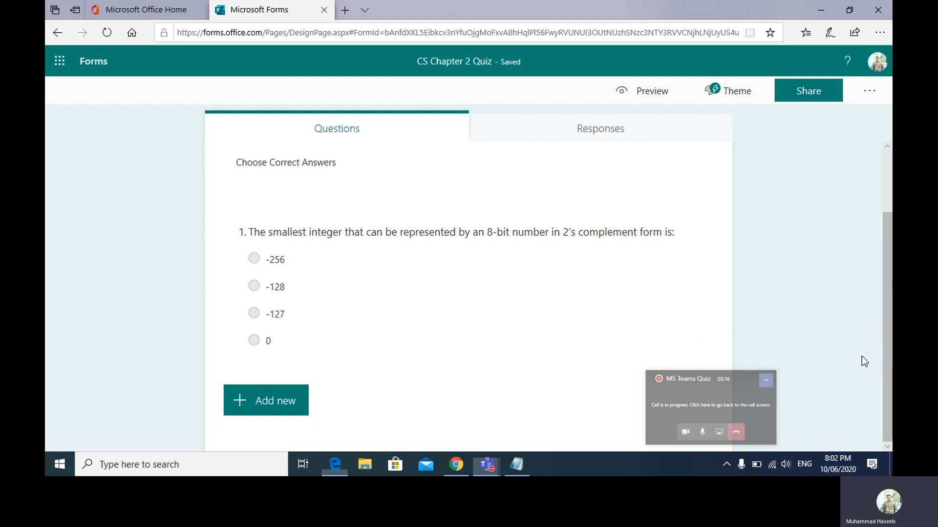
- Mark 0 as question 1's correct answer
{"action": "left_click", "coordinate": [477, 289]}
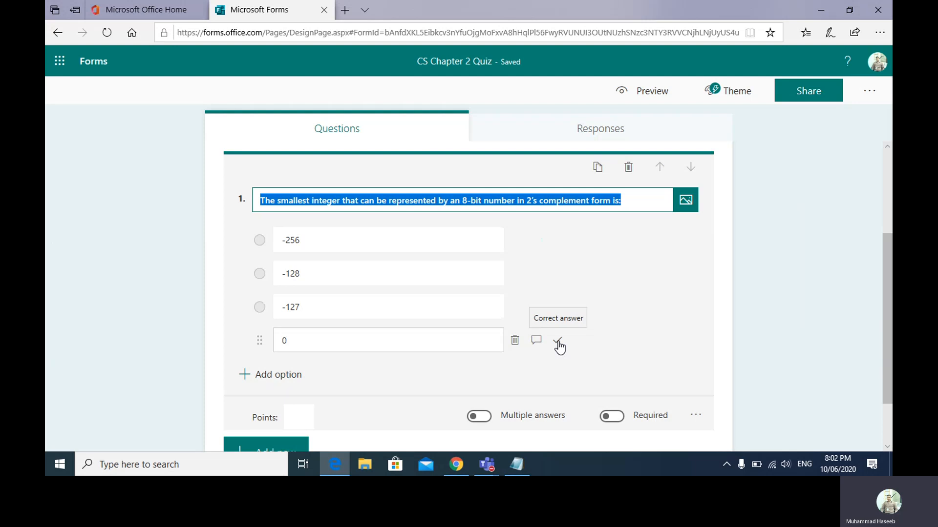
{"action": "left_click", "coordinate": [558, 345]}
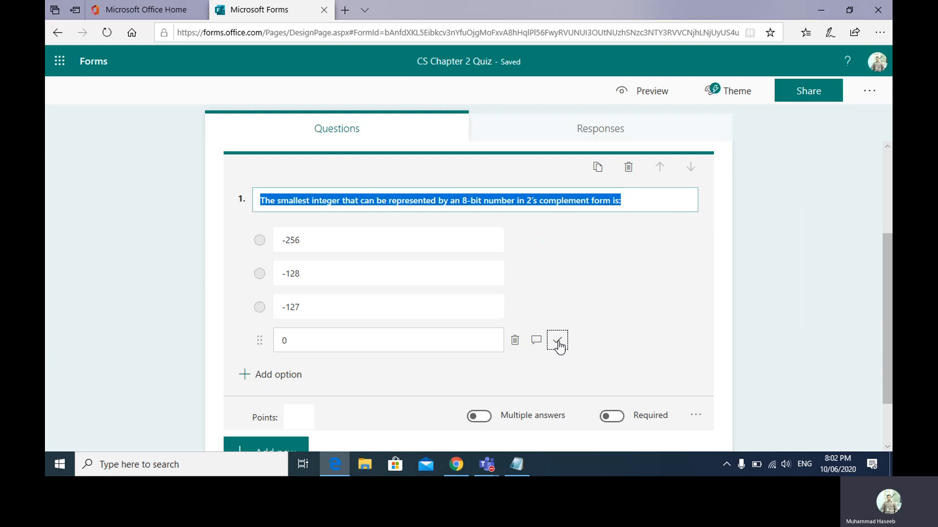
{"action": "left_click", "coordinate": [559, 344]}
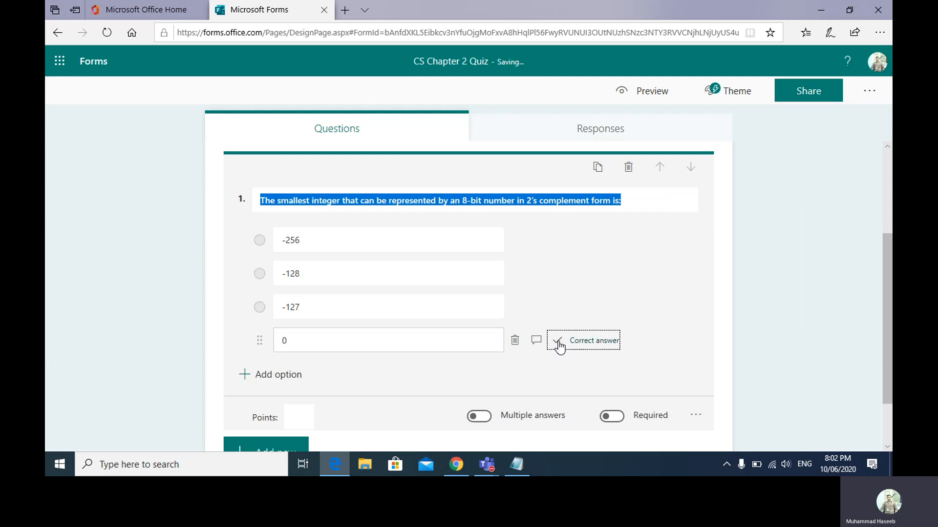
{"action": "left_click_drag", "start_coordinate": [890, 284], "coordinate": [886, 237]}
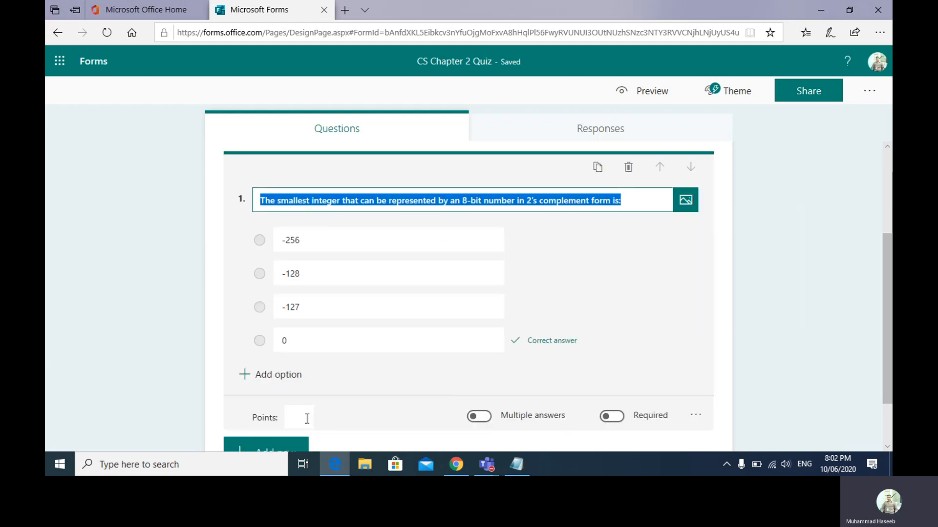
- Make question 1 worth 2 points, required, with shuffled options
{"action": "left_click", "coordinate": [296, 419]}
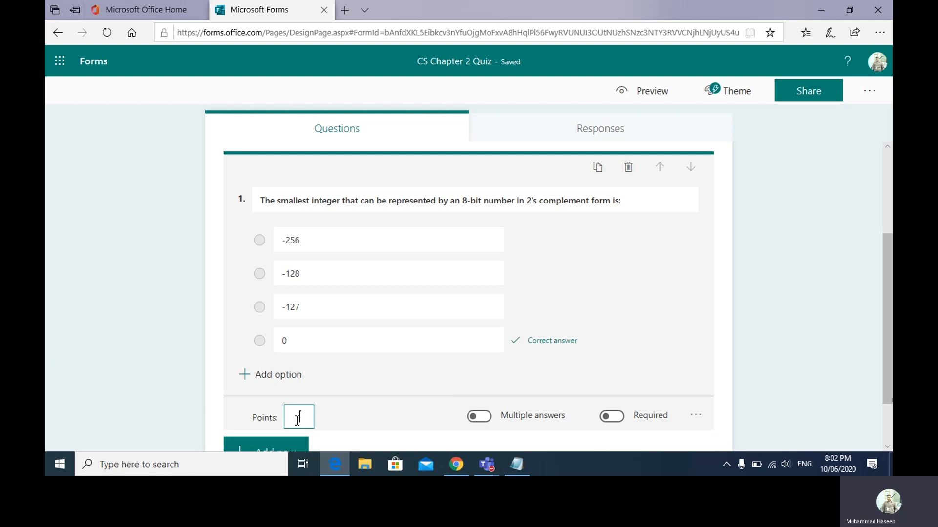
{"action": "type", "text": "2"}
{"action": "left_click", "coordinate": [618, 418]}
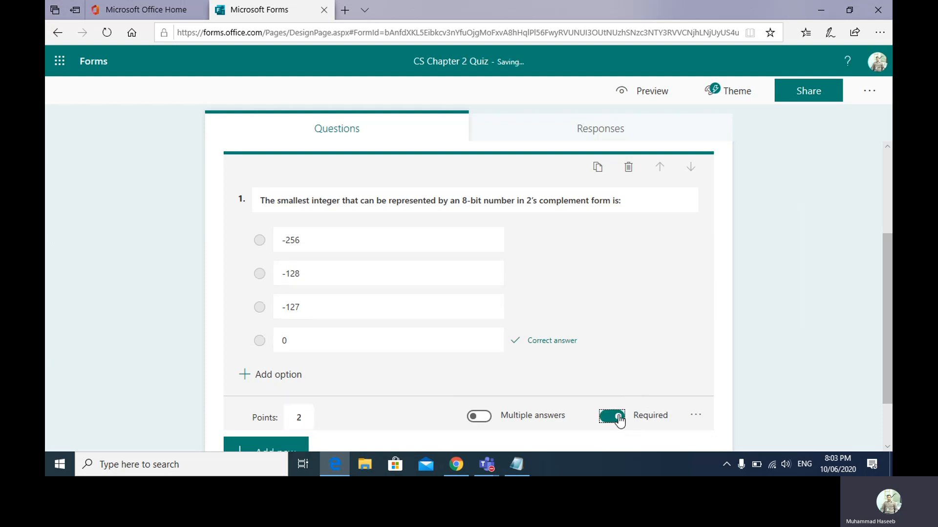
{"action": "left_click", "coordinate": [695, 419]}
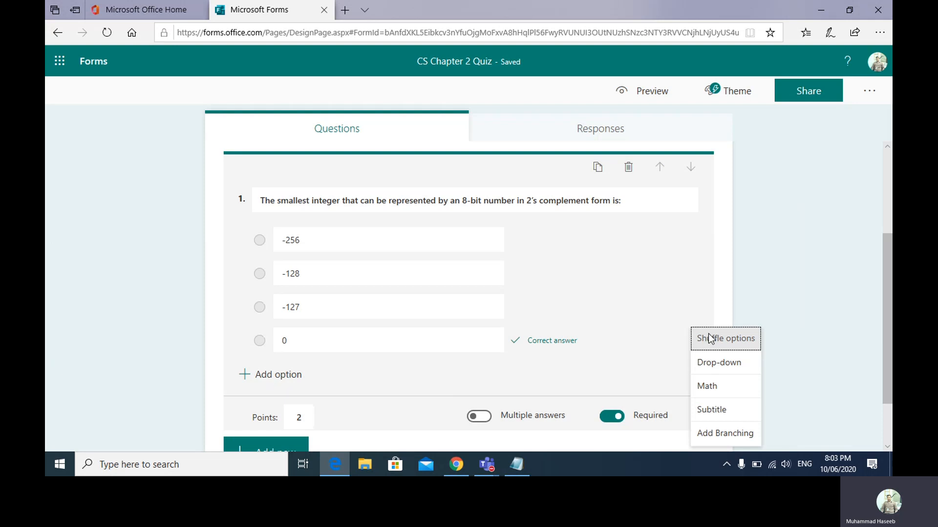
{"action": "left_click", "coordinate": [709, 339]}
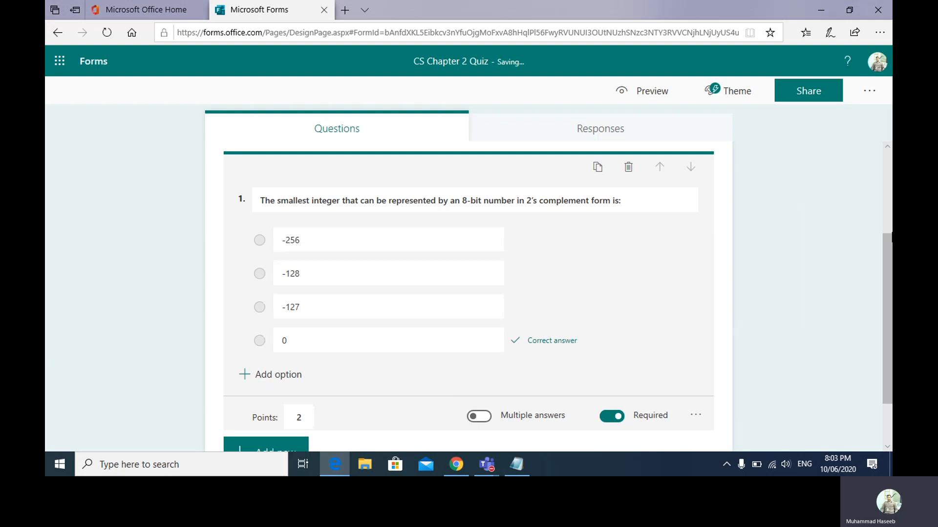
{"action": "left_click_drag", "start_coordinate": [890, 270], "coordinate": [892, 313]}
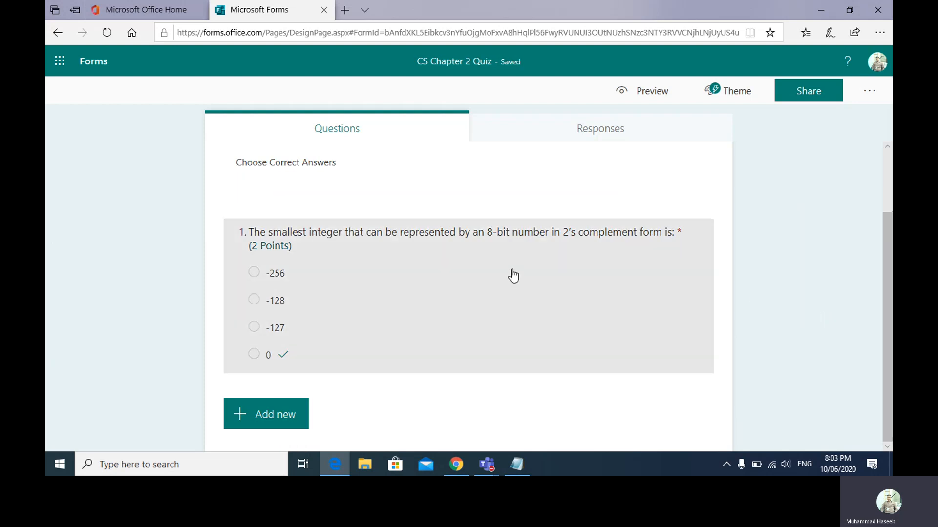
{"action": "left_click", "coordinate": [508, 293]}
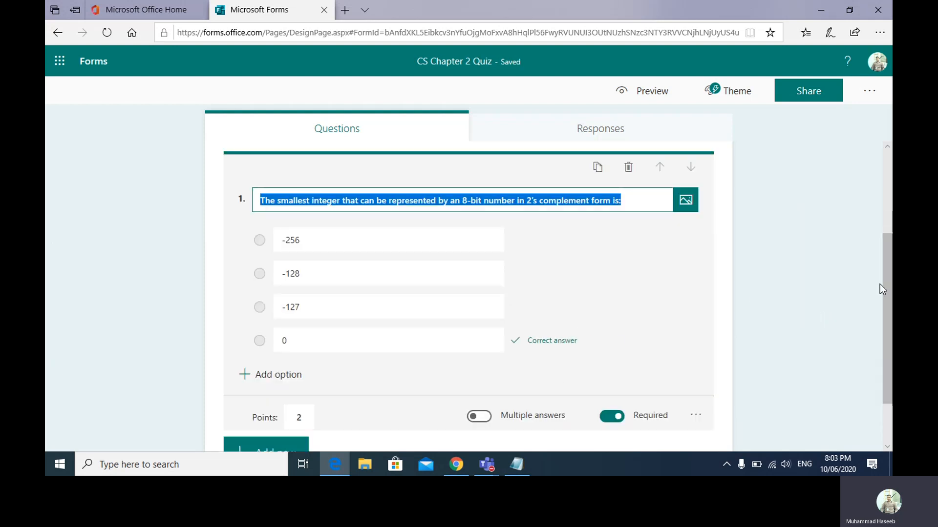
- Add multiple-choice question 2 and paste the octal 71 plus 36 question from Notepad
{"action": "left_click", "coordinate": [300, 449]}
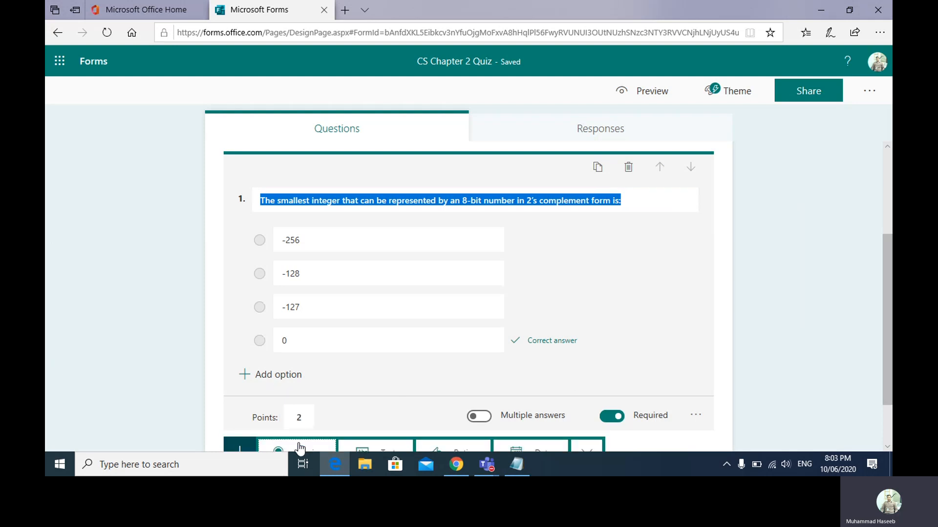
{"action": "left_click", "coordinate": [891, 317]}
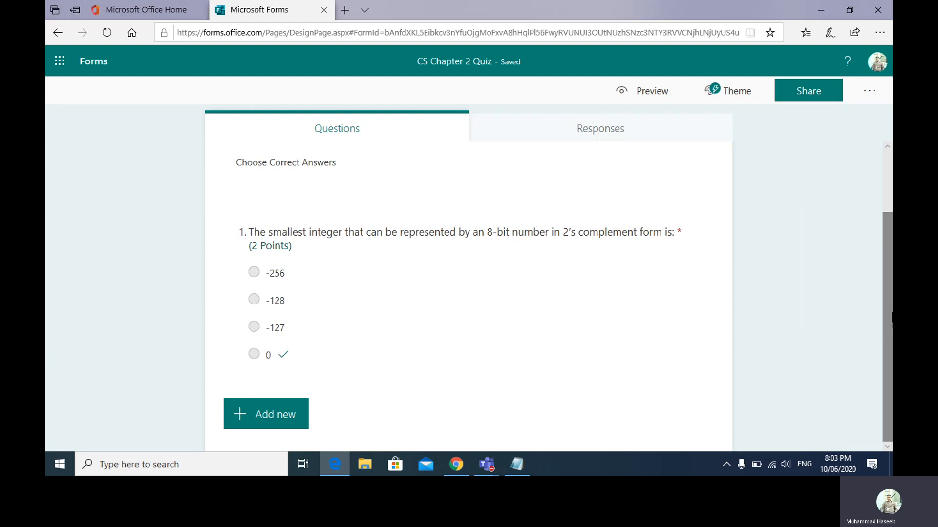
{"action": "left_click", "coordinate": [265, 414]}
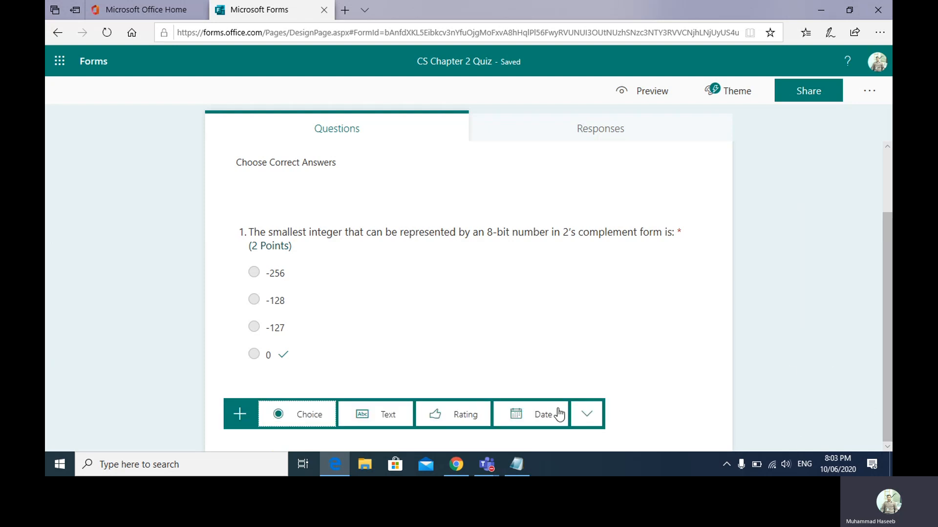
{"action": "left_click", "coordinate": [306, 415]}
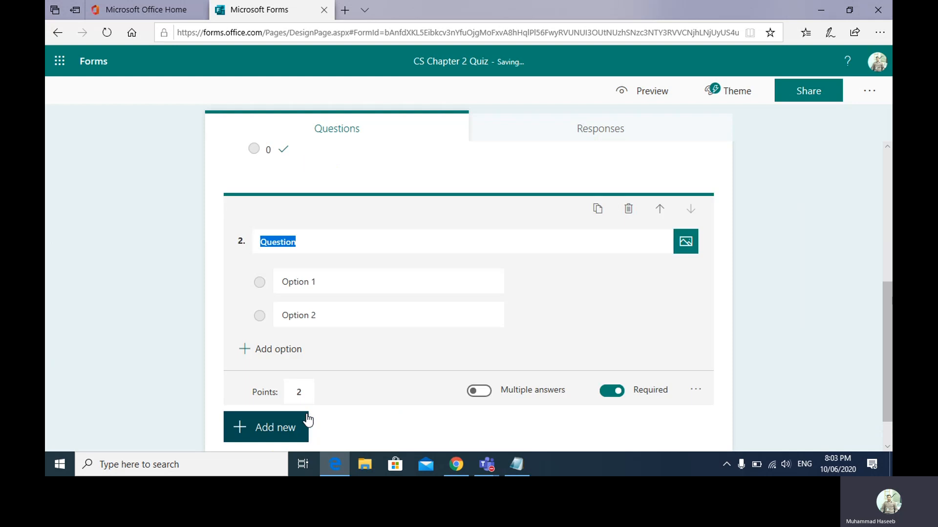
{"action": "left_click", "coordinate": [517, 464]}
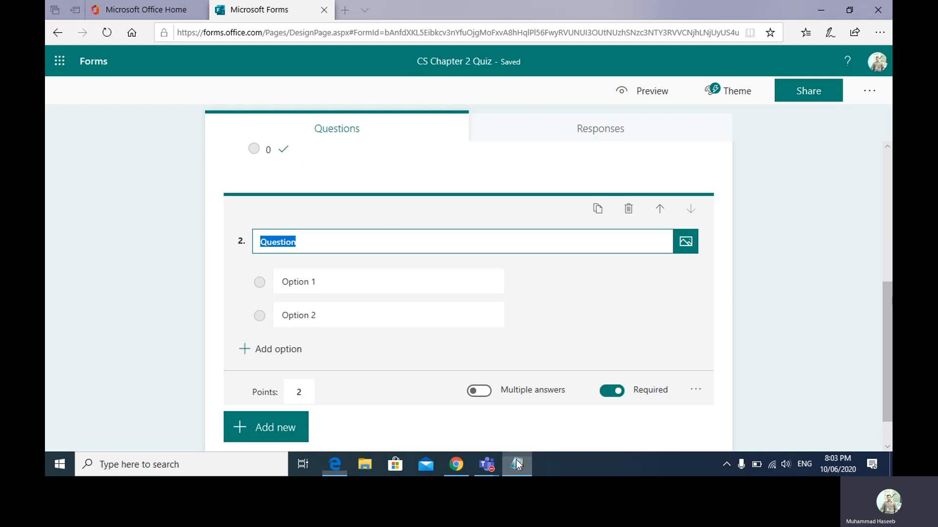
{"action": "left_click_drag", "start_coordinate": [48, 113], "coordinate": [350, 114]}
{"action": "key", "text": "ctrl+c"}
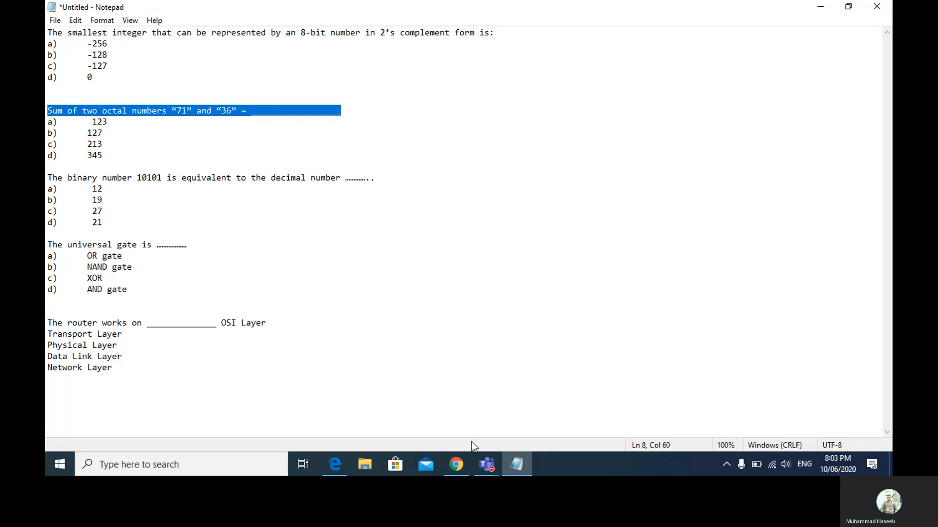
{"action": "left_click", "coordinate": [491, 462]}
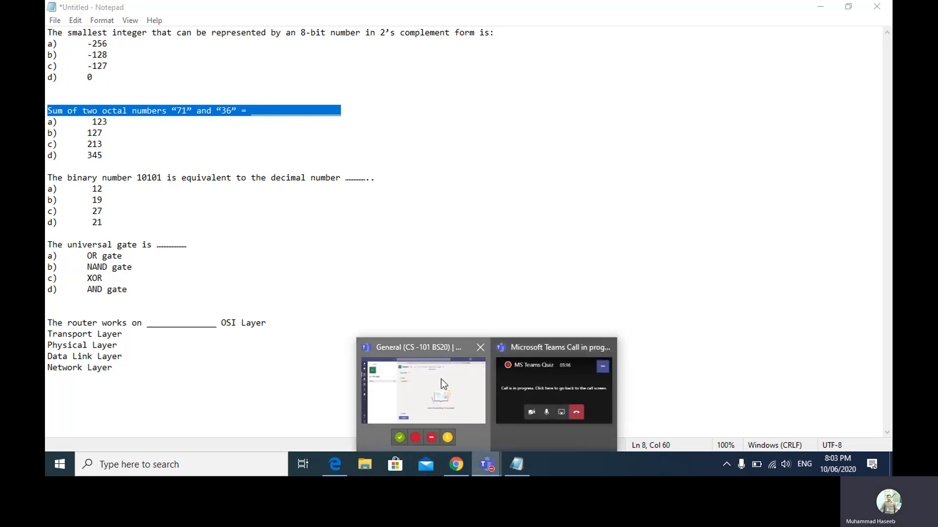
{"action": "left_click", "coordinate": [441, 380]}
{"action": "left_click", "coordinate": [486, 464]}
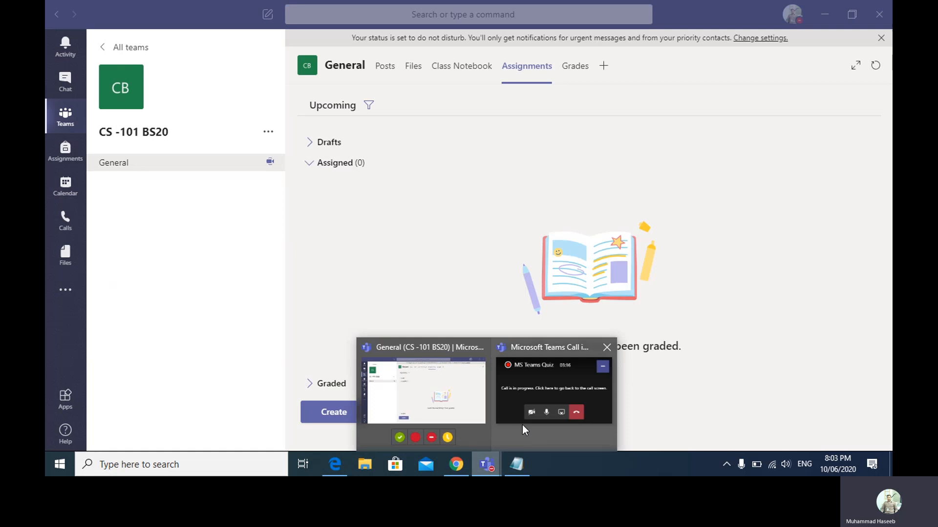
{"action": "left_click", "coordinate": [335, 464]}
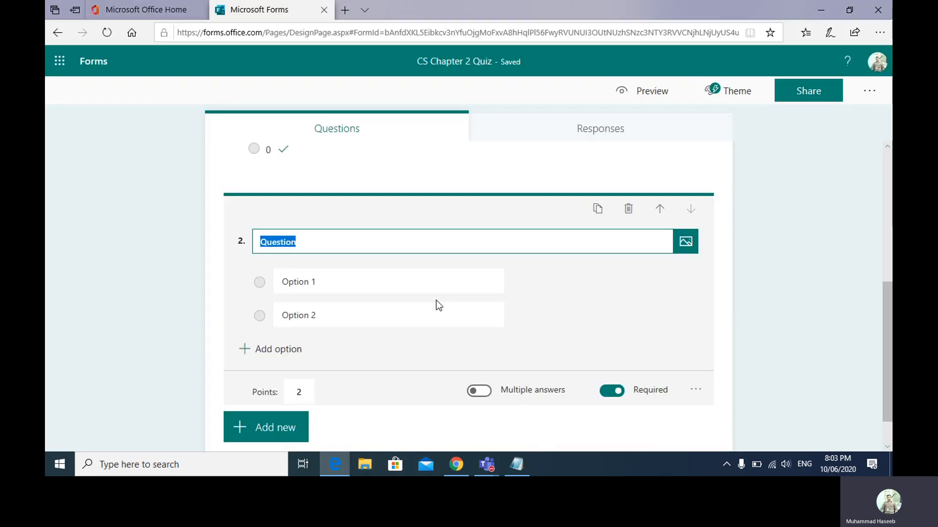
{"action": "key", "text": "ctrl+v"}
- Enter question 2's options: 123, 245, 212 and 135
{"action": "left_click", "coordinate": [357, 283]}
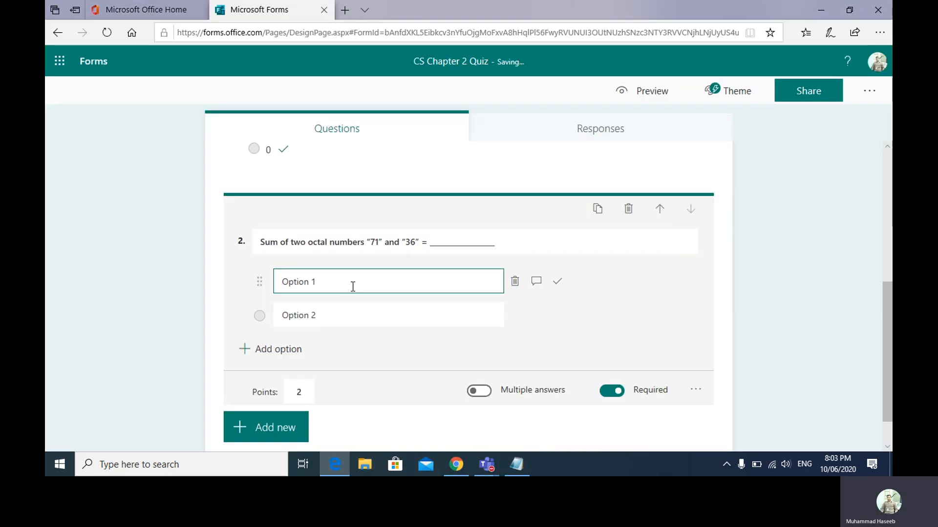
{"action": "key", "text": "BackSpace"}
{"action": "key", "text": "BackSpace"}
{"action": "key", "text": "BackSpace"}
{"action": "key", "text": "BackSpace"}
{"action": "key", "text": "BackSpace"}
{"action": "key", "text": "BackSpace"}
{"action": "key", "text": "BackSpace"}
{"action": "key", "text": "BackSpace"}
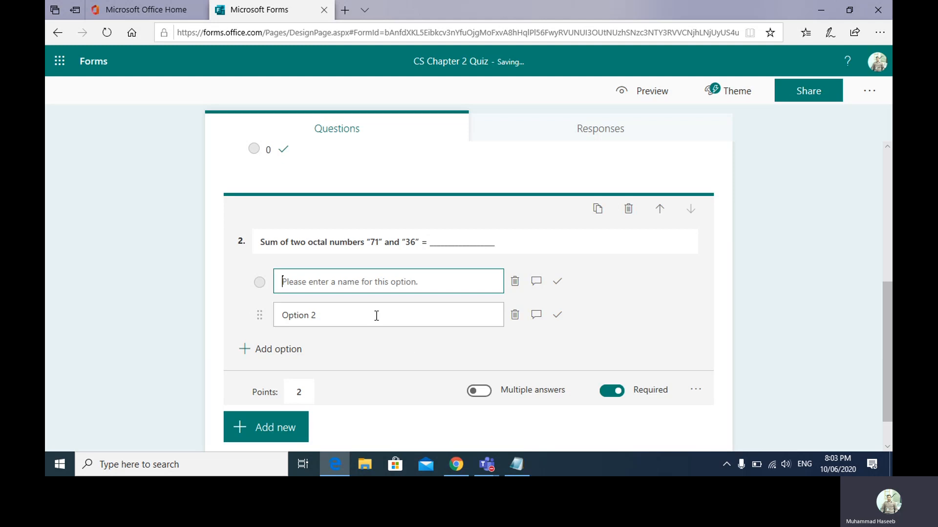
{"action": "left_click", "coordinate": [523, 462]}
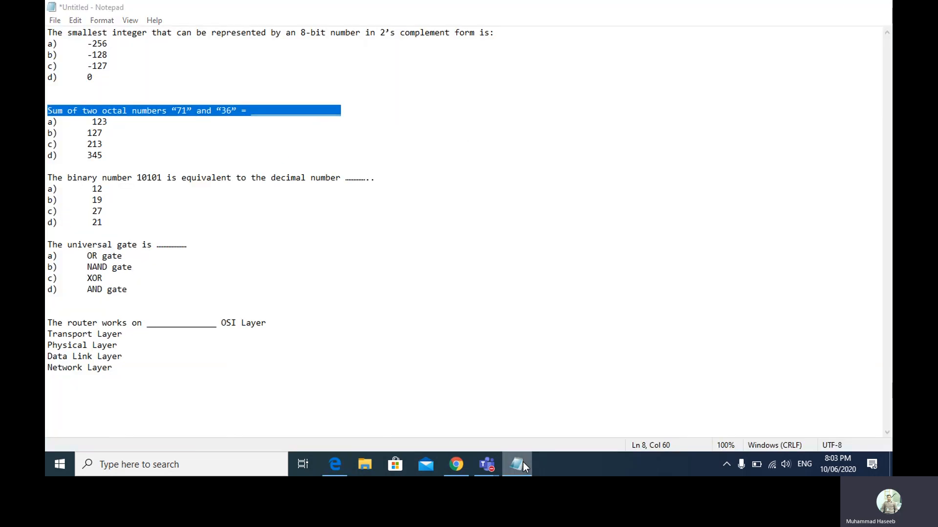
{"action": "left_click", "coordinate": [522, 460]}
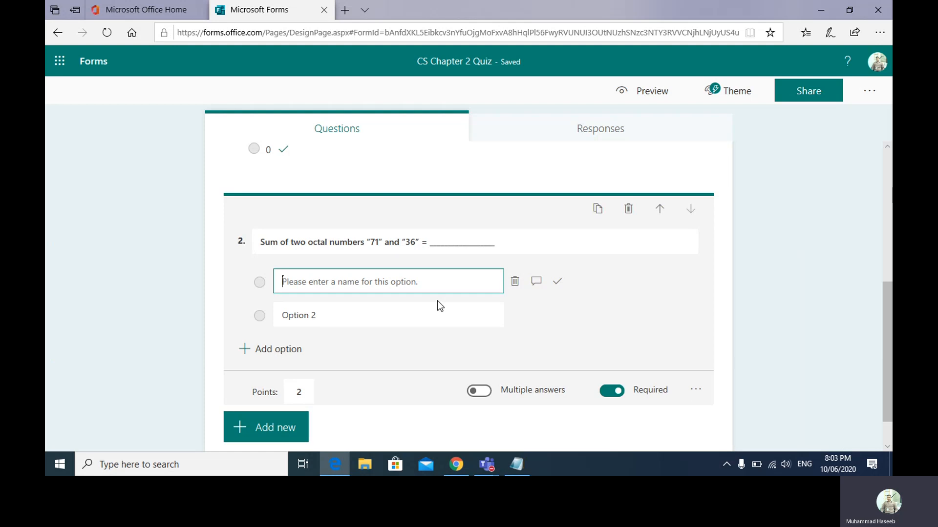
{"action": "type", "text": "123"}
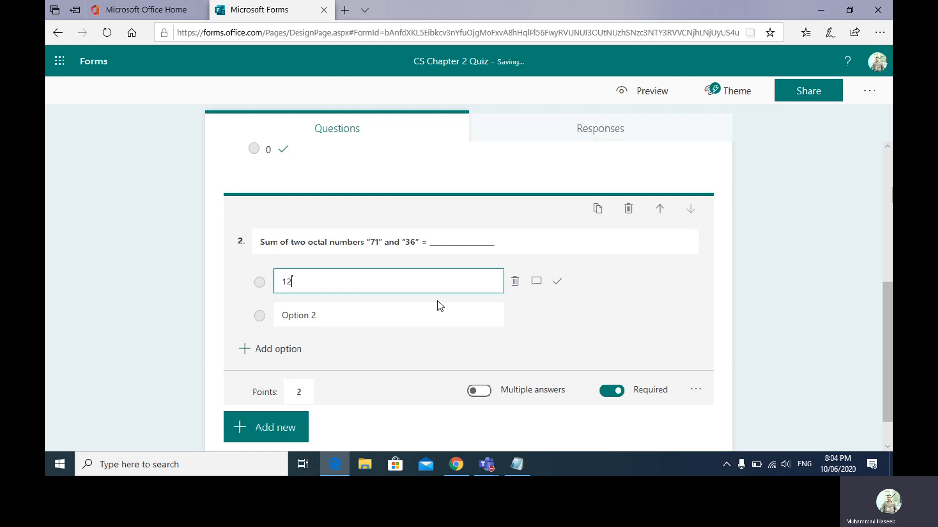
{"action": "key", "text": "Tab"}
{"action": "key", "text": "Tab"}
{"action": "key", "text": "Tab"}
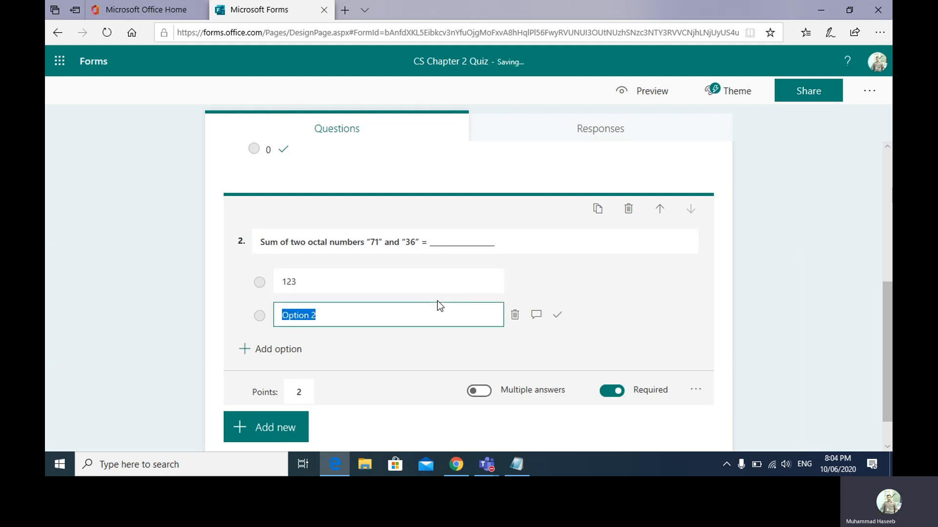
{"action": "type", "text": "245"}
{"action": "left_click", "coordinate": [293, 356]}
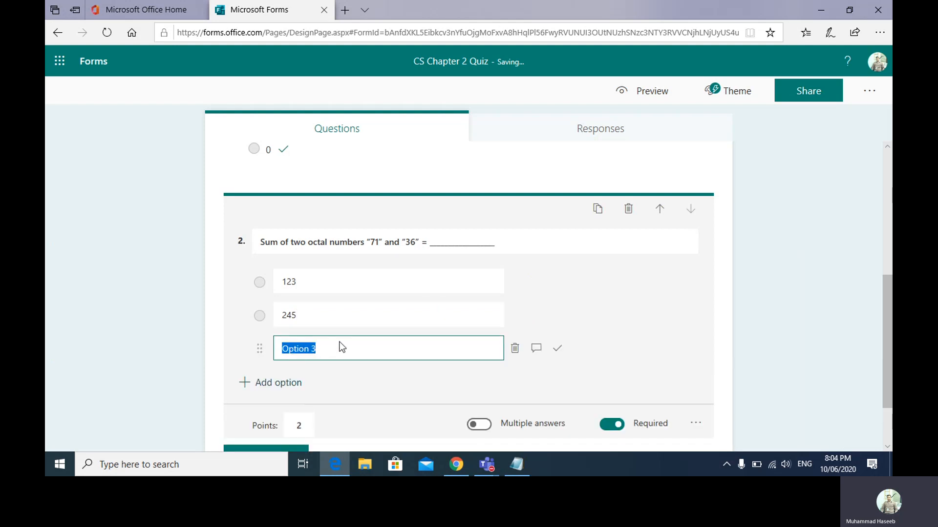
{"action": "type", "text": "212"}
{"action": "left_click", "coordinate": [293, 382]}
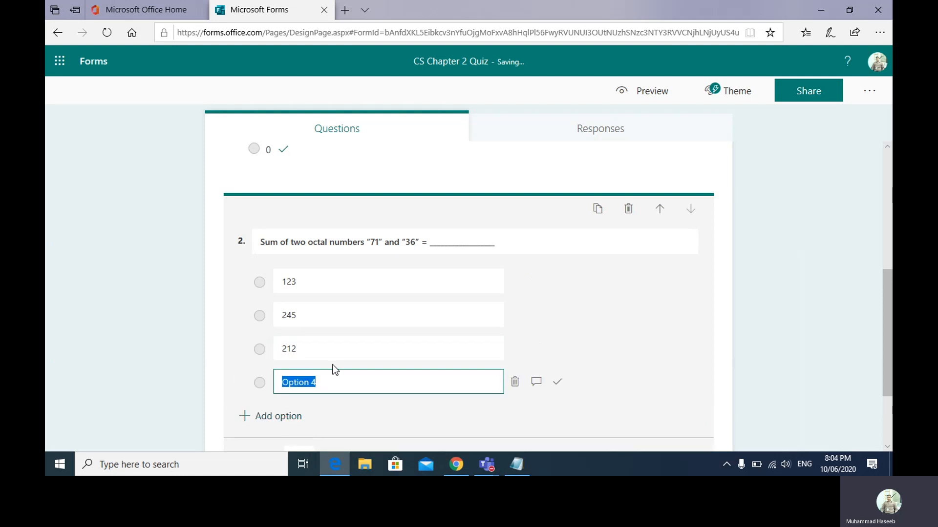
{"action": "type", "text": "135"}
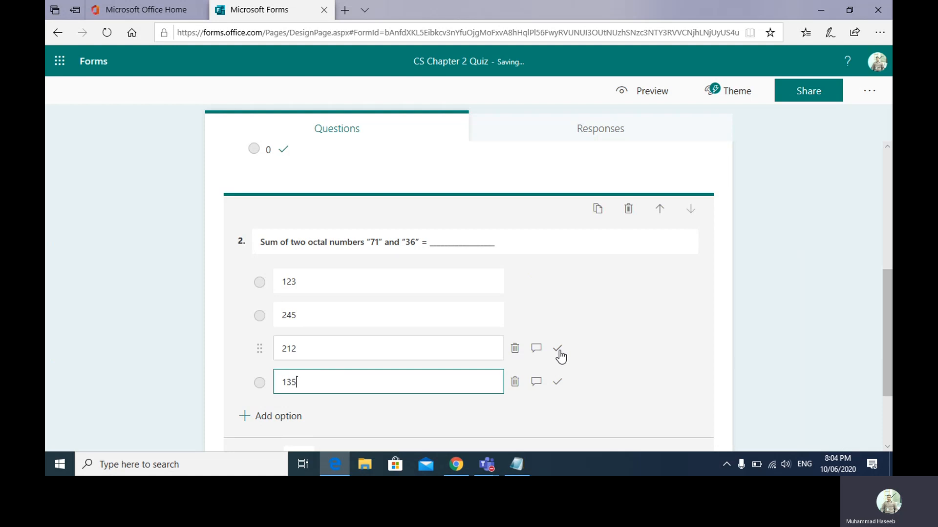
- Mark 212 as question 2's correct answer and reopen its settings menu
{"action": "left_click", "coordinate": [558, 351]}
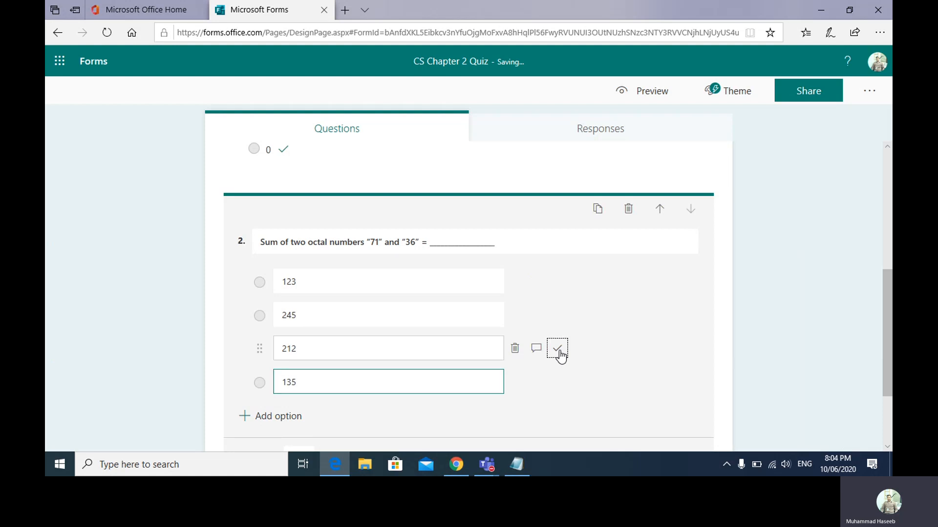
{"action": "left_click", "coordinate": [882, 280]}
{"action": "left_click_drag", "start_coordinate": [881, 280], "coordinate": [891, 380]}
{"action": "left_click", "coordinate": [519, 314]}
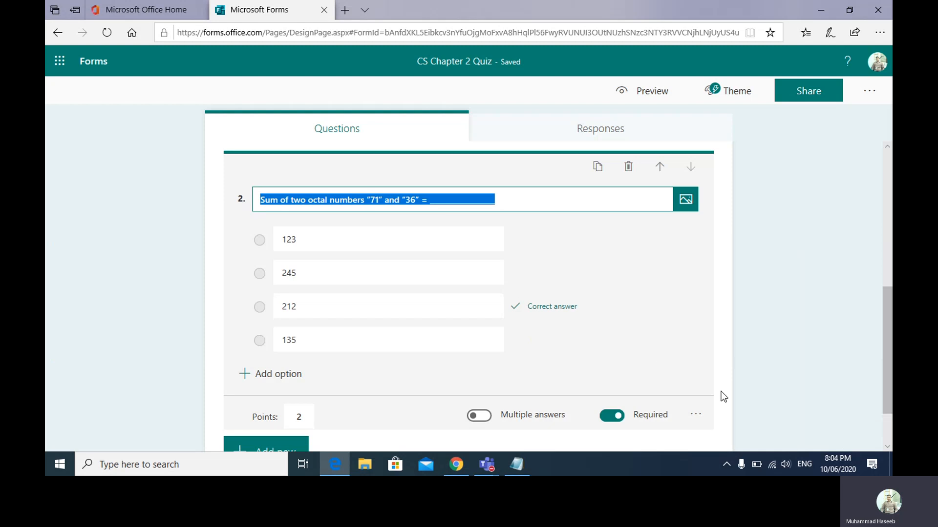
{"action": "left_click", "coordinate": [695, 415]}
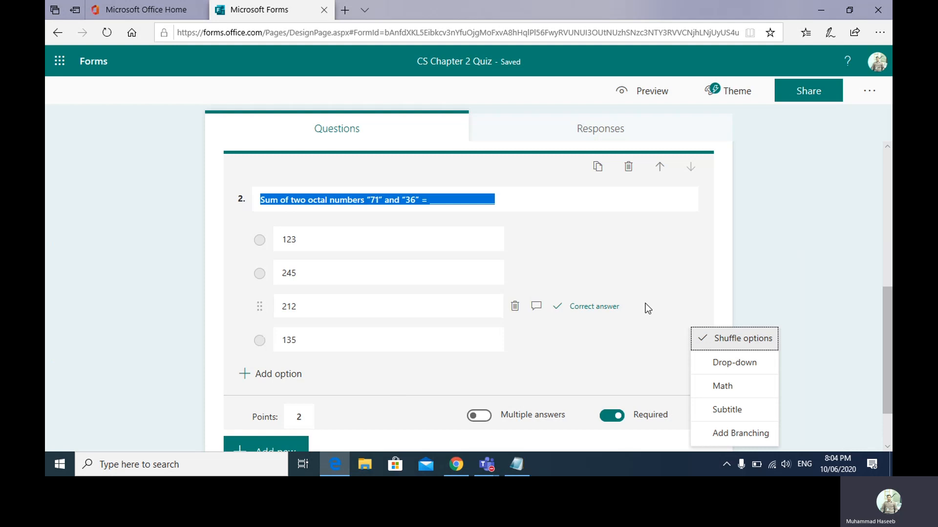
{"action": "left_click_drag", "start_coordinate": [888, 332], "coordinate": [891, 388]}
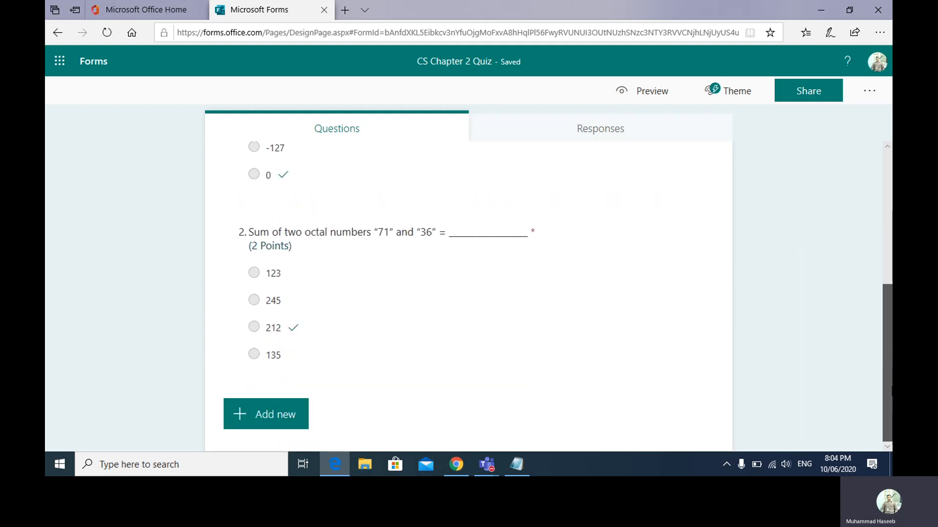
- Add question 3 and paste the binary 10101 question from Notepad
{"action": "left_click", "coordinate": [283, 415]}
{"action": "left_click", "coordinate": [284, 416]}
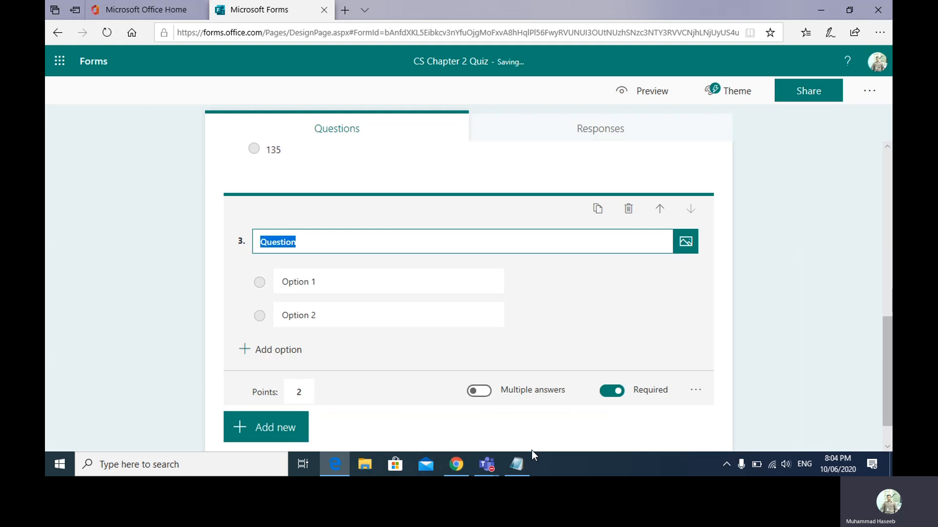
{"action": "left_click", "coordinate": [516, 464]}
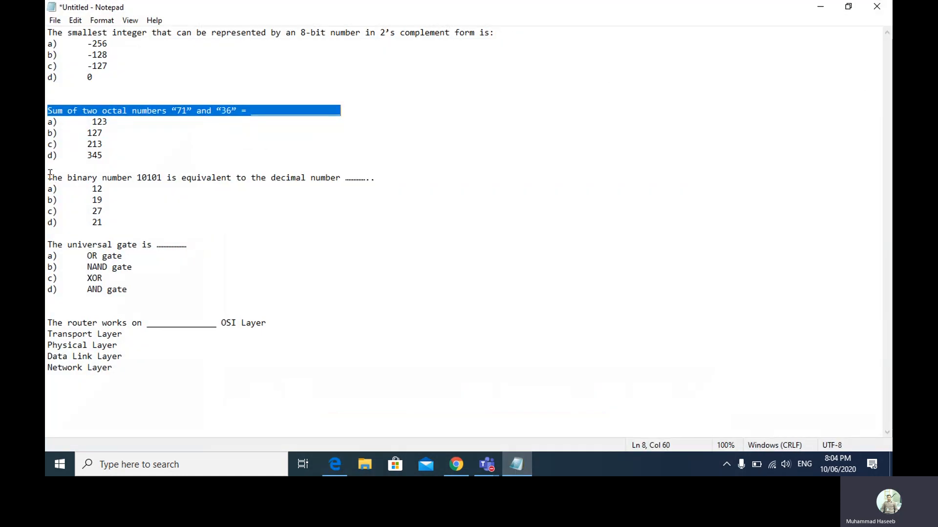
{"action": "left_click_drag", "start_coordinate": [50, 174], "coordinate": [405, 179]}
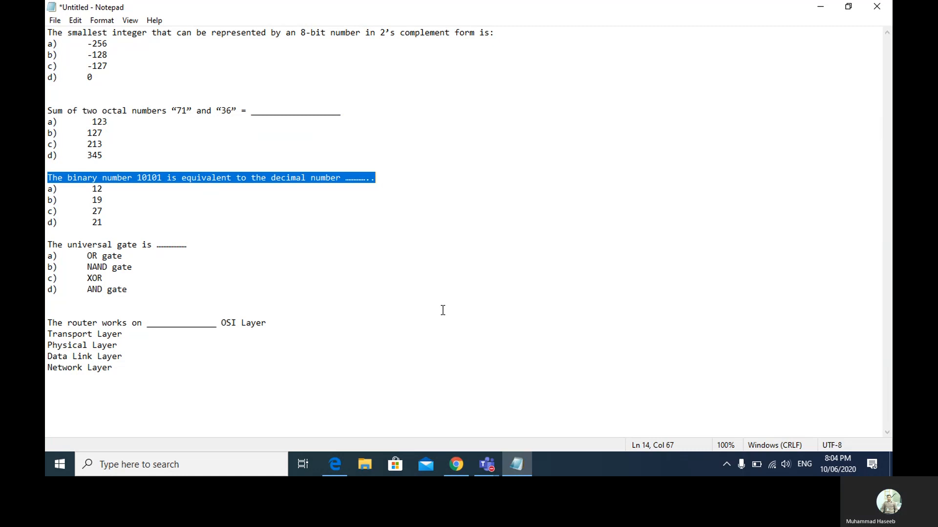
{"action": "left_click", "coordinate": [335, 464]}
{"action": "type", "text": "The binary number 10101 is equivalent to the decimal number ............."}
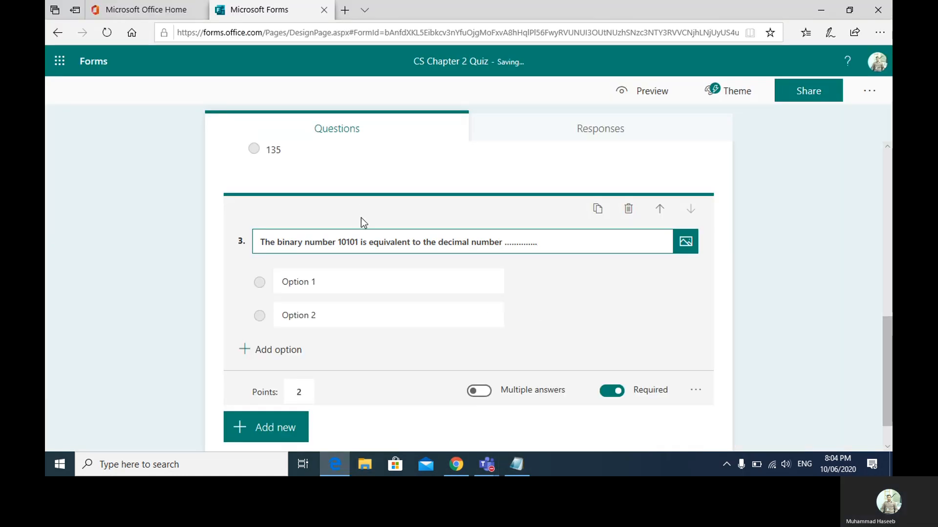
- Enter question 3's options: 12, 19, 21 and 17
{"action": "left_click", "coordinate": [327, 285]}
{"action": "key", "text": "BackSpace"}
{"action": "key", "text": "BackSpace"}
{"action": "key", "text": "BackSpace"}
{"action": "key", "text": "BackSpace"}
{"action": "key", "text": "BackSpace"}
{"action": "key", "text": "BackSpace"}
{"action": "key", "text": "BackSpace"}
{"action": "key", "text": "BackSpace"}
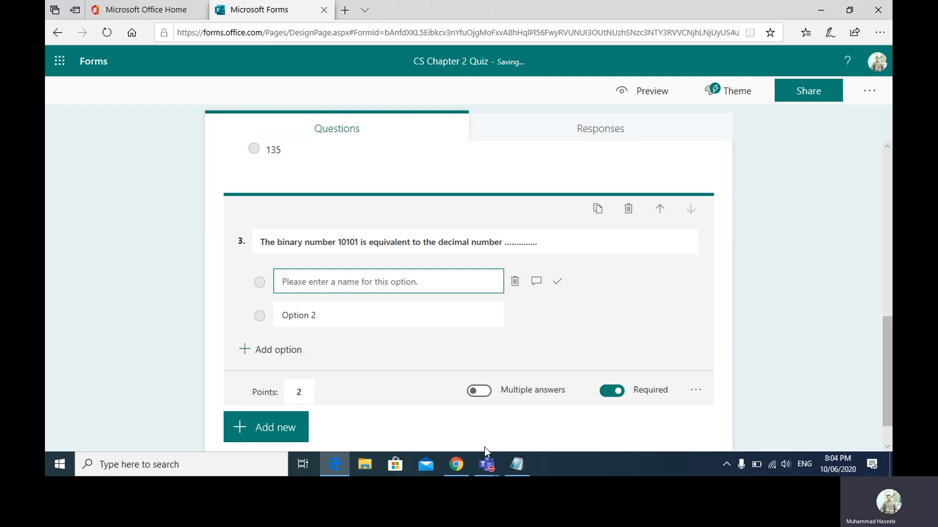
{"action": "left_click", "coordinate": [515, 464]}
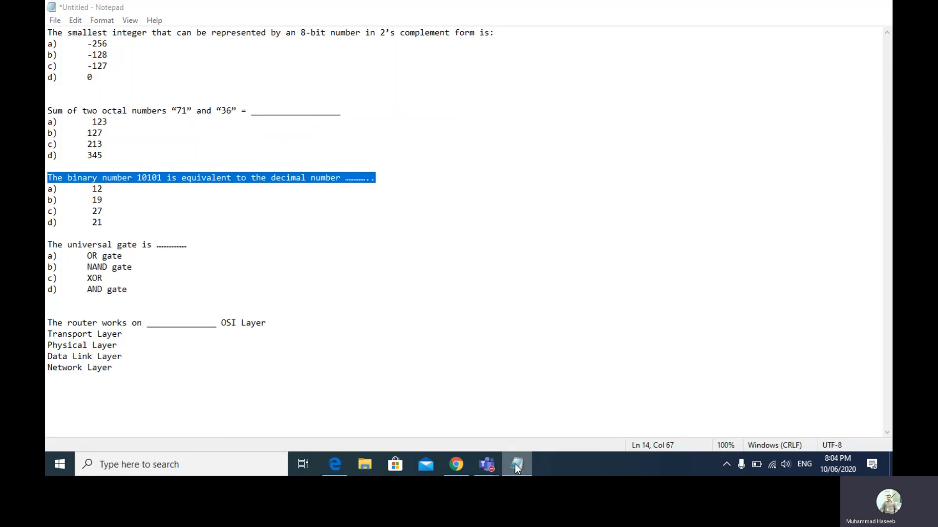
{"action": "left_click", "coordinate": [515, 464]}
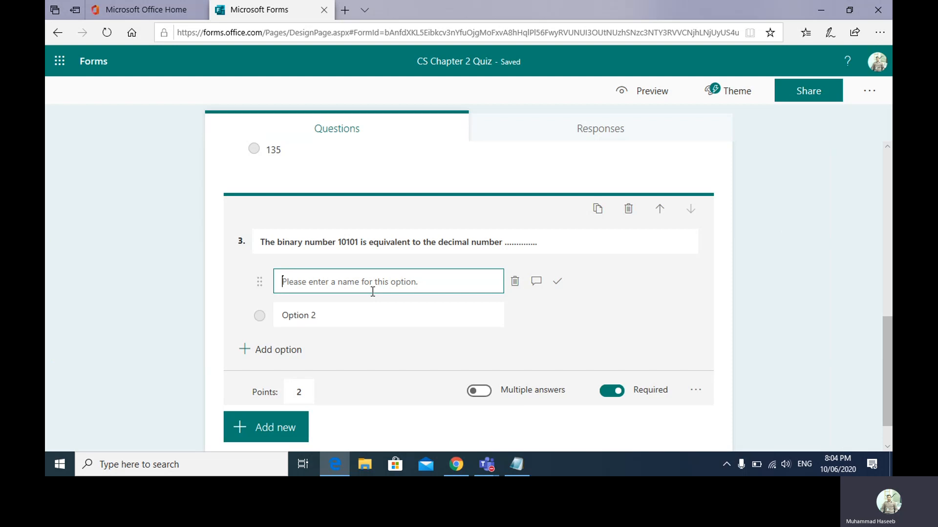
{"action": "type", "text": "12"}
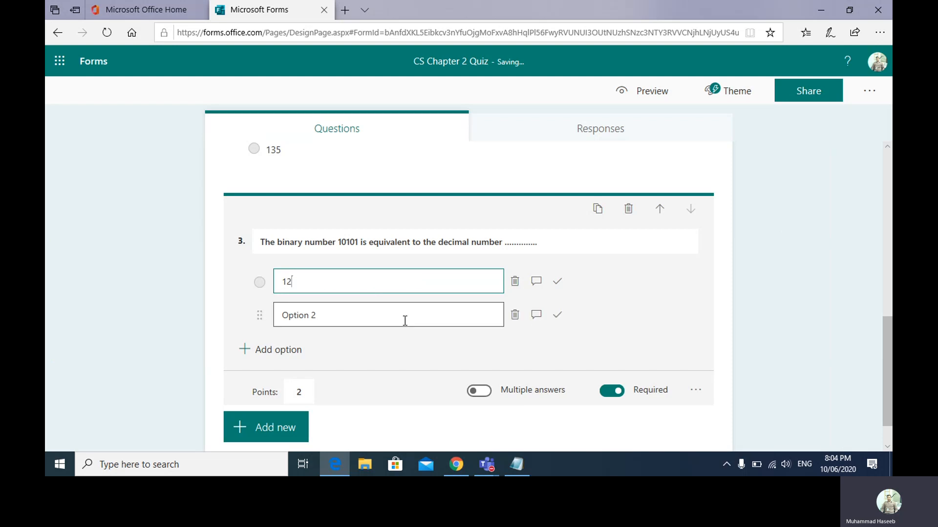
{"action": "left_click", "coordinate": [403, 320]}
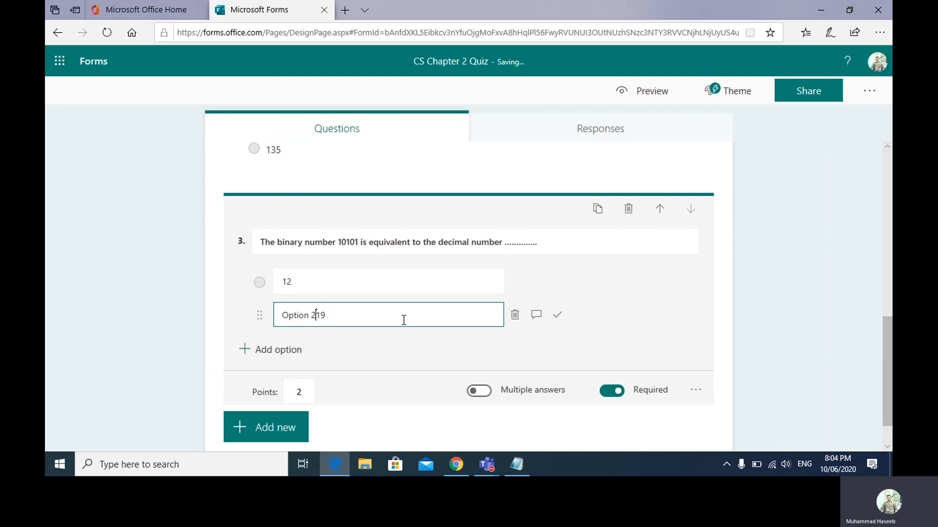
{"action": "key", "text": "BackSpace"}
{"action": "key", "text": "BackSpace"}
{"action": "key", "text": "BackSpace"}
{"action": "key", "text": "BackSpace"}
{"action": "key", "text": "BackSpace"}
{"action": "key", "text": "BackSpace"}
{"action": "key", "text": "BackSpace"}
{"action": "key", "text": "BackSpace"}
{"action": "left_click", "coordinate": [286, 350]}
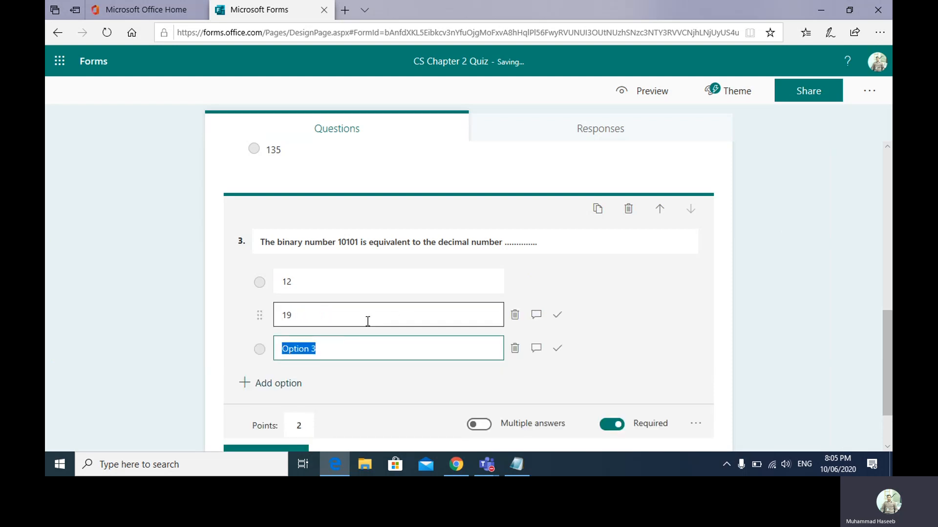
{"action": "type", "text": "21"}
{"action": "left_click", "coordinate": [277, 385]}
{"action": "type", "text": "17"}
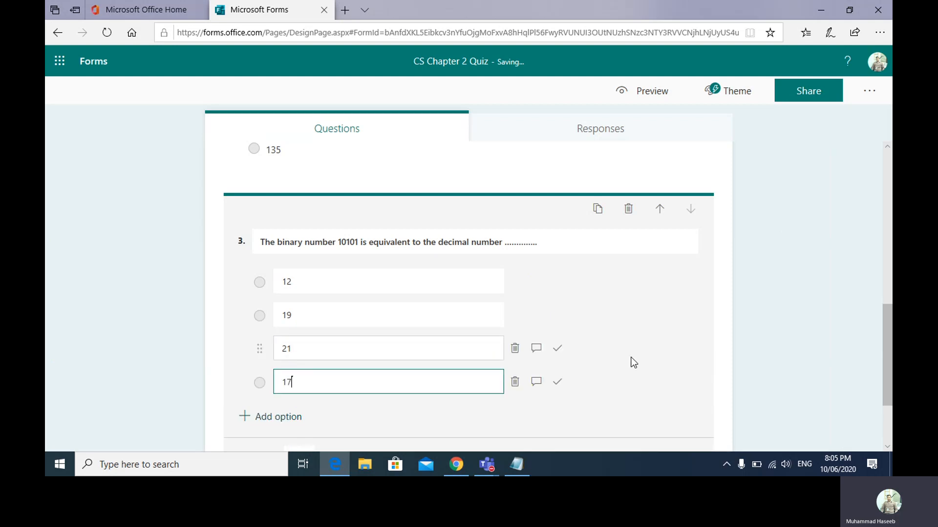
- Mark 21 as question 3's correct answer and collapse the question
{"action": "left_click", "coordinate": [561, 350]}
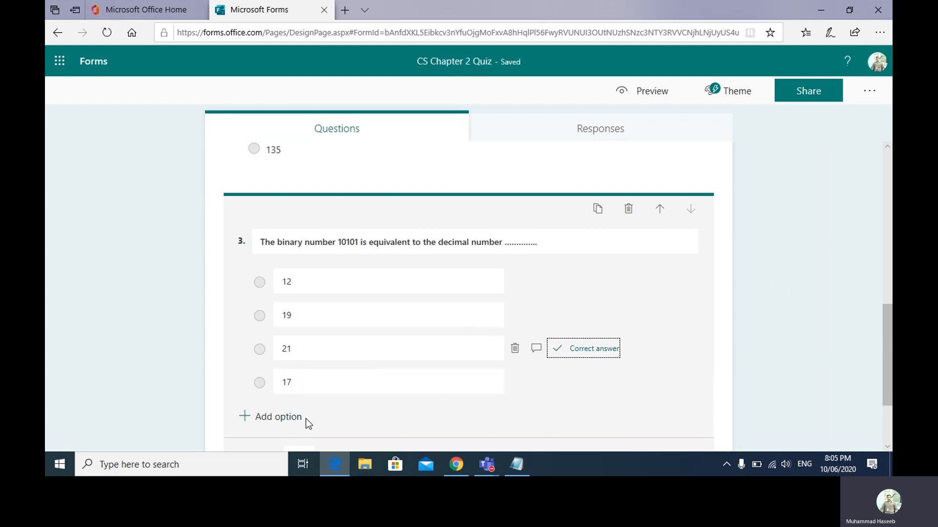
{"action": "left_click", "coordinate": [549, 294]}
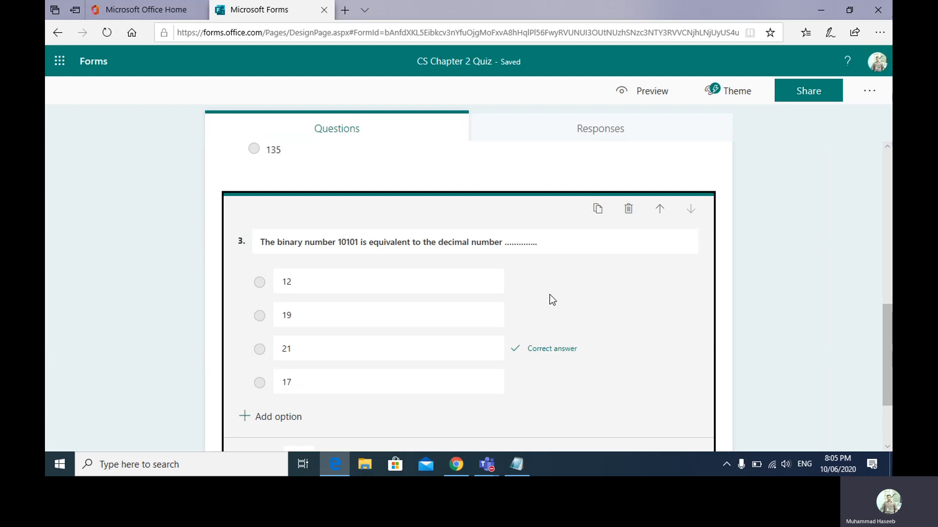
{"action": "left_click", "coordinate": [886, 326]}
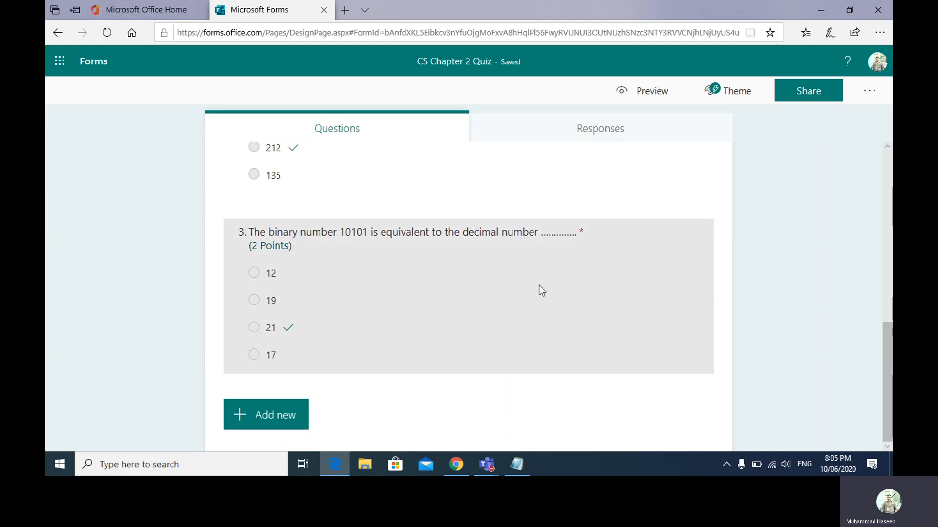
{"action": "left_click", "coordinate": [541, 290]}
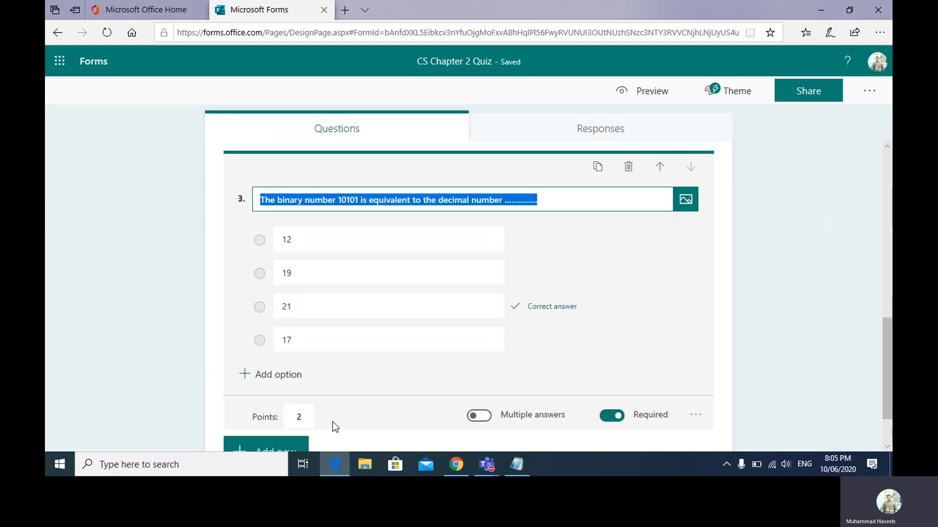
{"action": "left_click", "coordinate": [273, 446]}
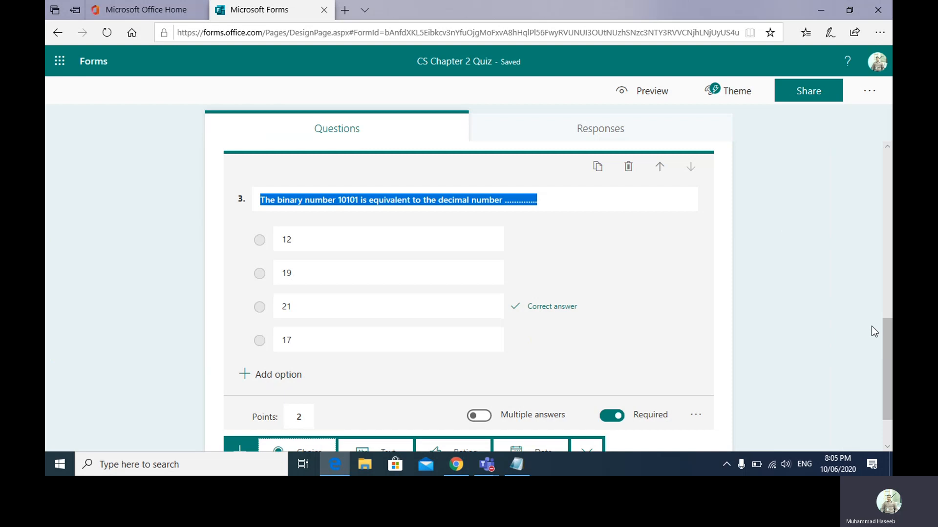
{"action": "left_click", "coordinate": [883, 351]}
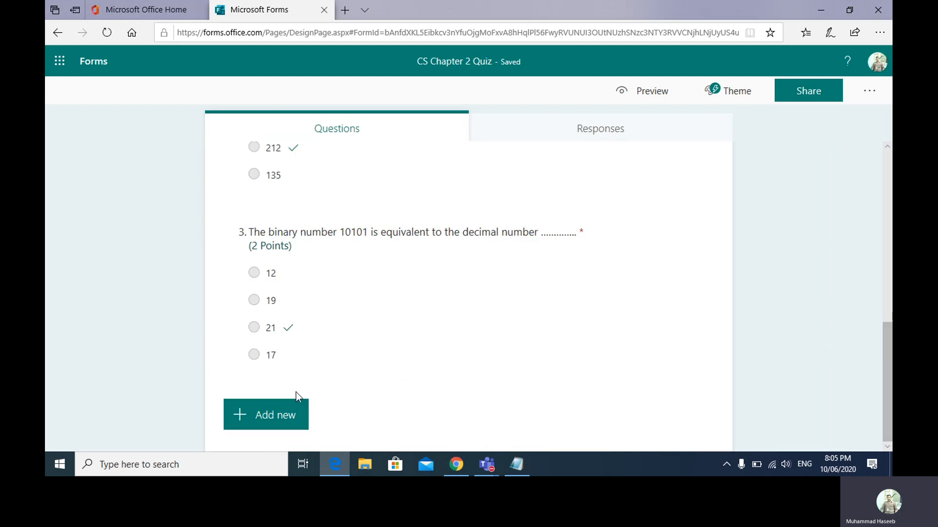
{"action": "left_click", "coordinate": [287, 407]}
- Add question 4 and paste the universal gate question copied from Notepad
{"action": "left_click", "coordinate": [285, 415]}
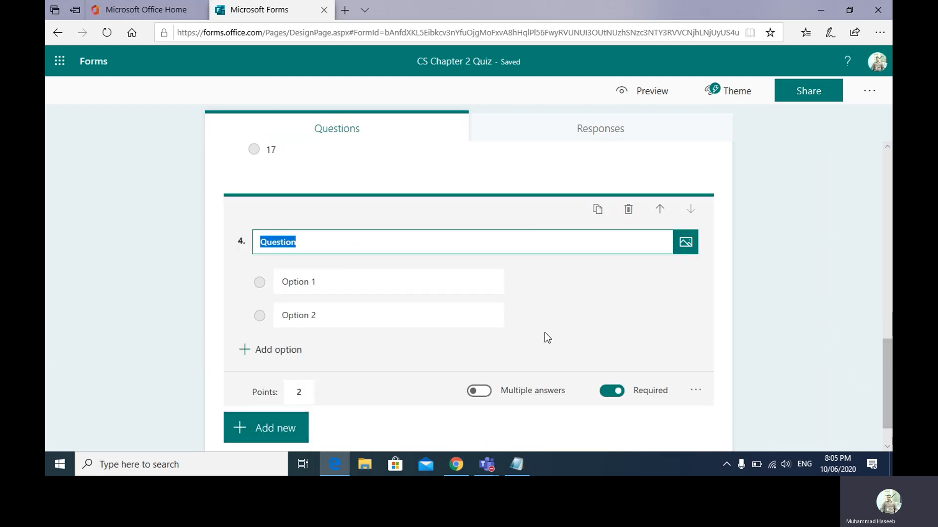
{"action": "left_click", "coordinate": [516, 464]}
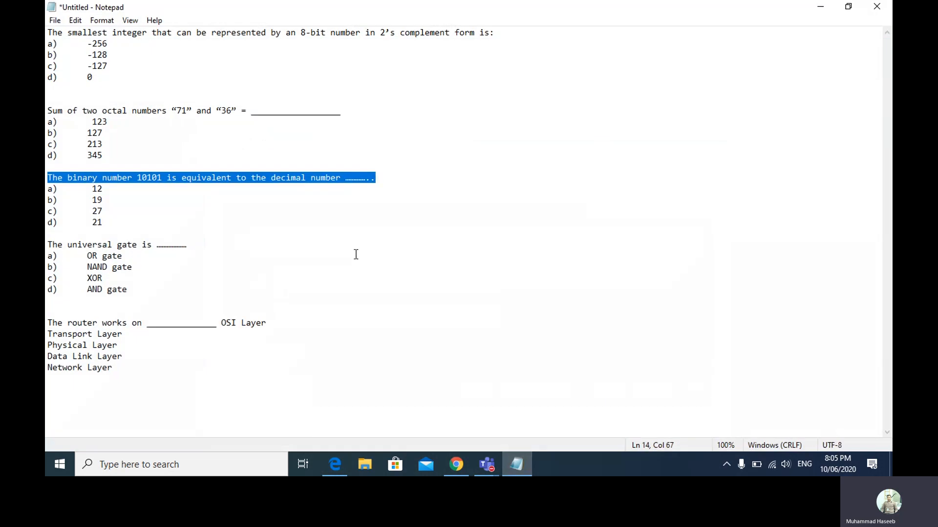
{"action": "left_click_drag", "start_coordinate": [48, 237], "coordinate": [201, 246]}
{"action": "right_click", "coordinate": [159, 245]}
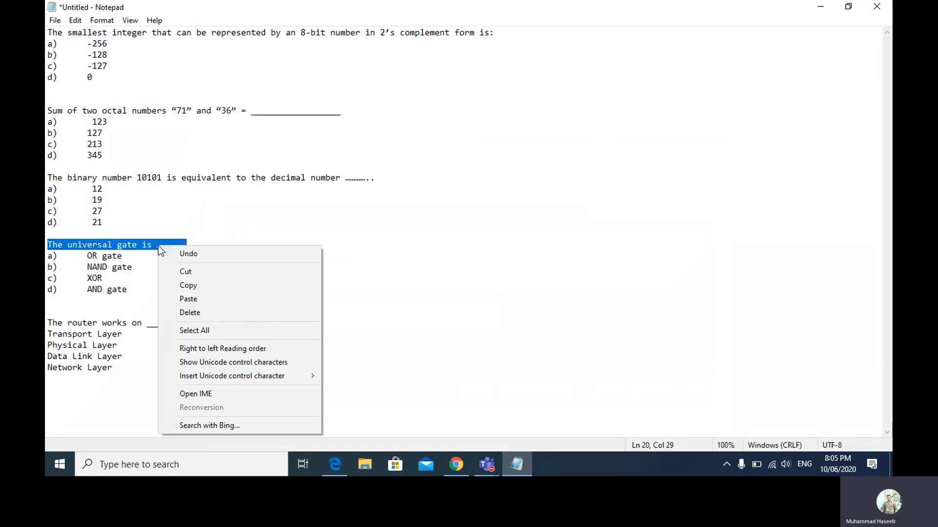
{"action": "left_click", "coordinate": [189, 286]}
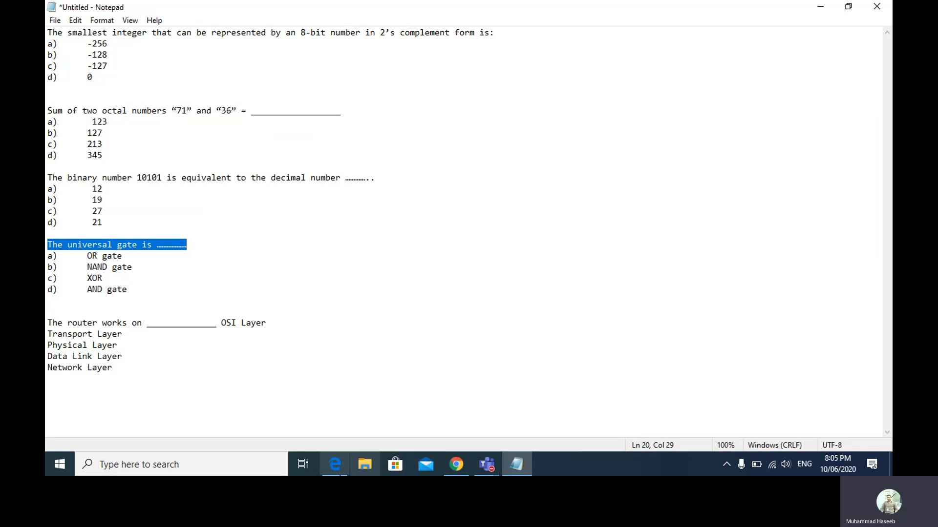
{"action": "left_click", "coordinate": [341, 468]}
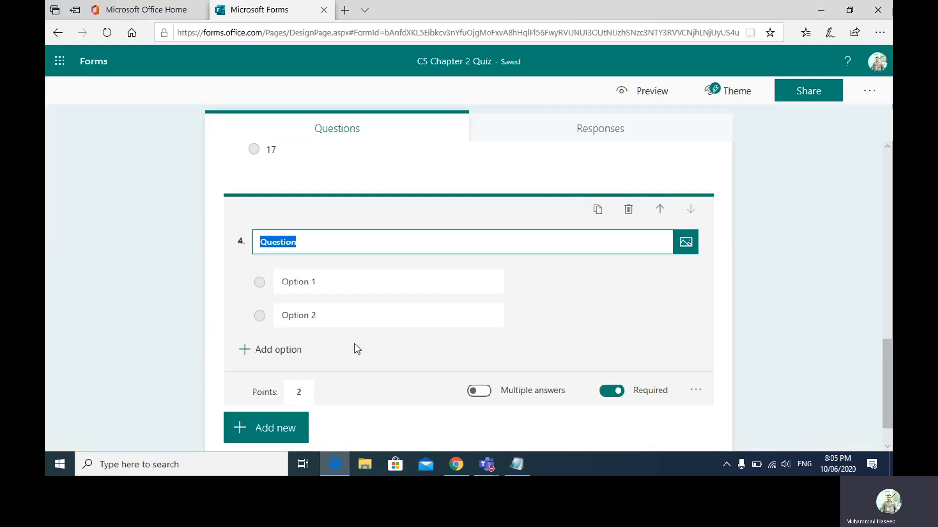
{"action": "key", "text": "ctrl+v"}
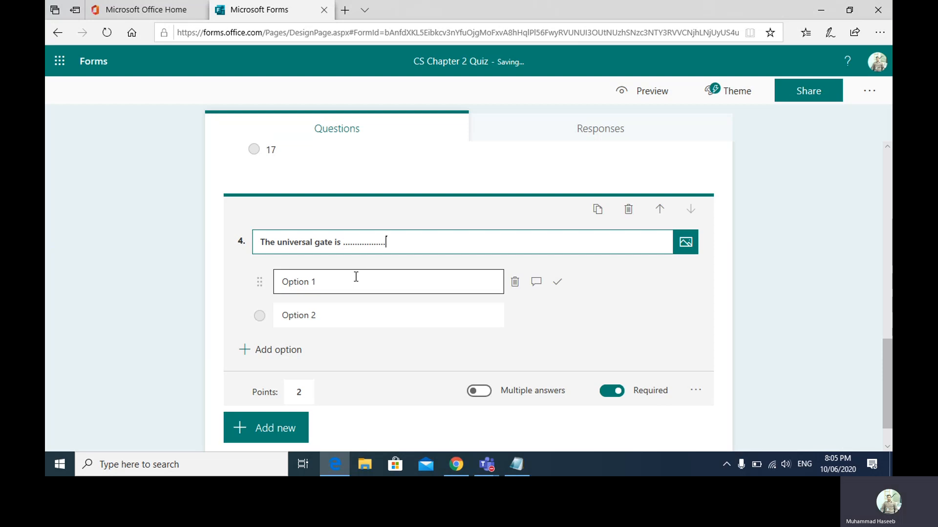
- Enter question 4's options: OR Gate, XOR Gate, NAND Gate and AND Gate
{"action": "left_click", "coordinate": [356, 277]}
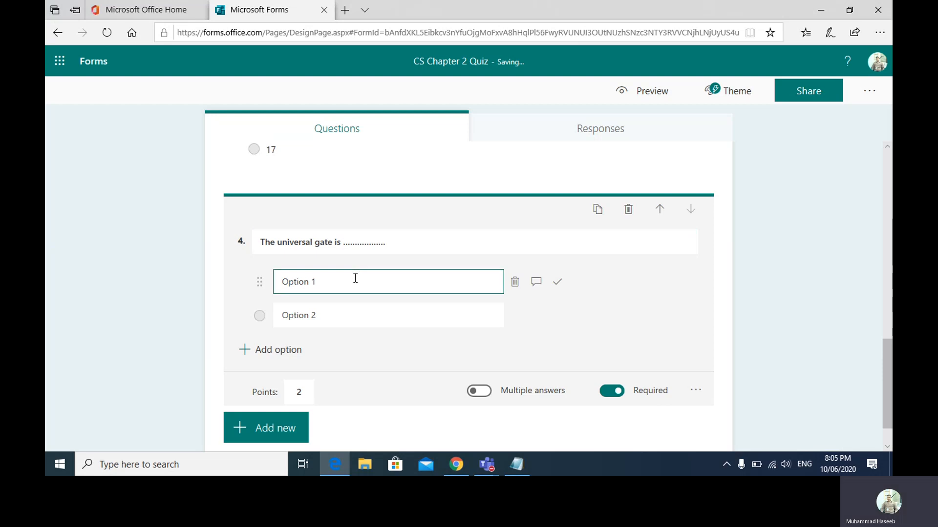
{"action": "key", "text": "BackSpace"}
{"action": "key", "text": "BackSpace"}
{"action": "key", "text": "BackSpace"}
{"action": "key", "text": "BackSpace"}
{"action": "key", "text": "BackSpace"}
{"action": "key", "text": "BackSpace"}
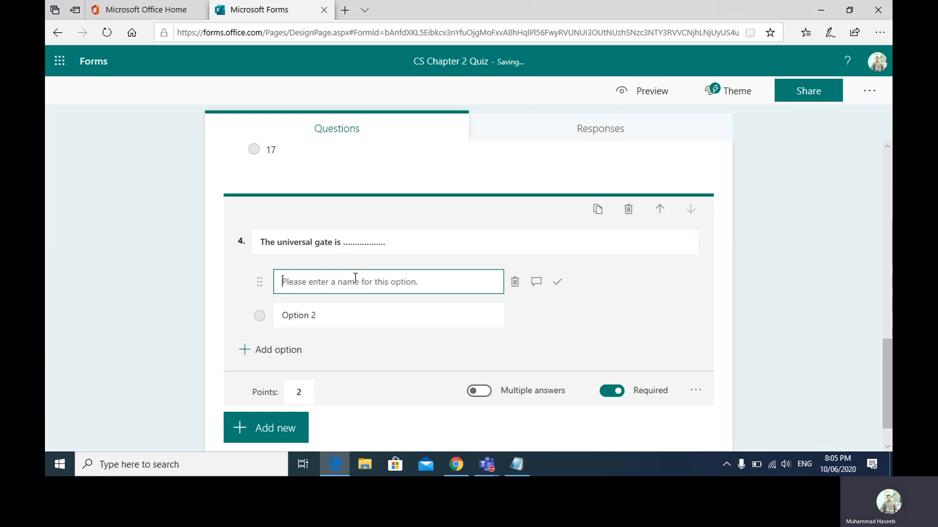
{"action": "type", "text": "OR Gate"}
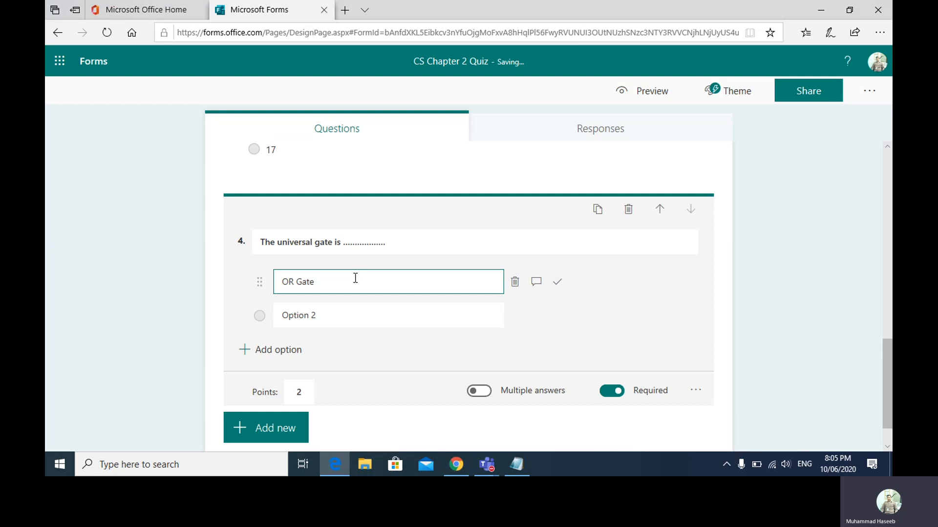
{"action": "left_click", "coordinate": [344, 316]}
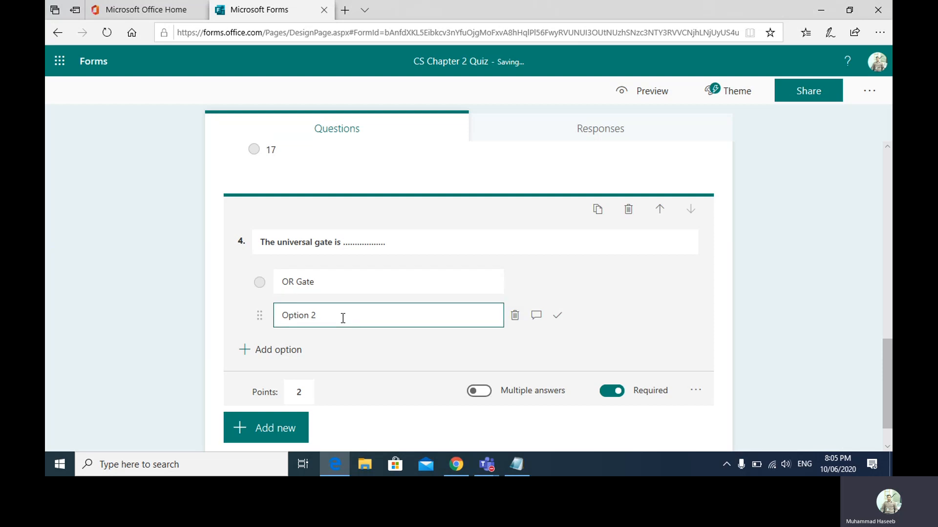
{"action": "key", "text": "BackSpace"}
{"action": "key", "text": "BackSpace"}
{"action": "key", "text": "BackSpace"}
{"action": "key", "text": "BackSpace"}
{"action": "key", "text": "BackSpace"}
{"action": "key", "text": "BackSpace"}
{"action": "type", "text": "XOR Gate"}
{"action": "left_click", "coordinate": [287, 349]}
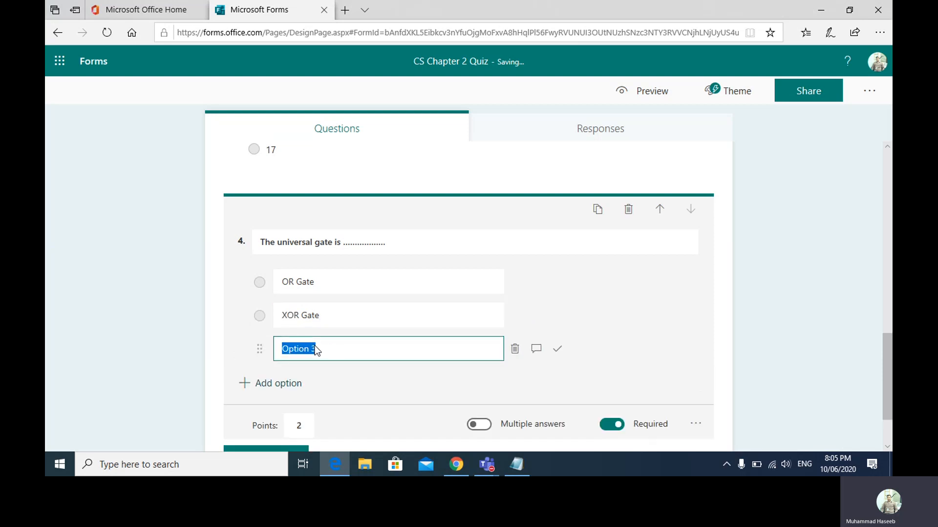
{"action": "type", "text": "NAND Gate"}
{"action": "left_click", "coordinate": [268, 385]}
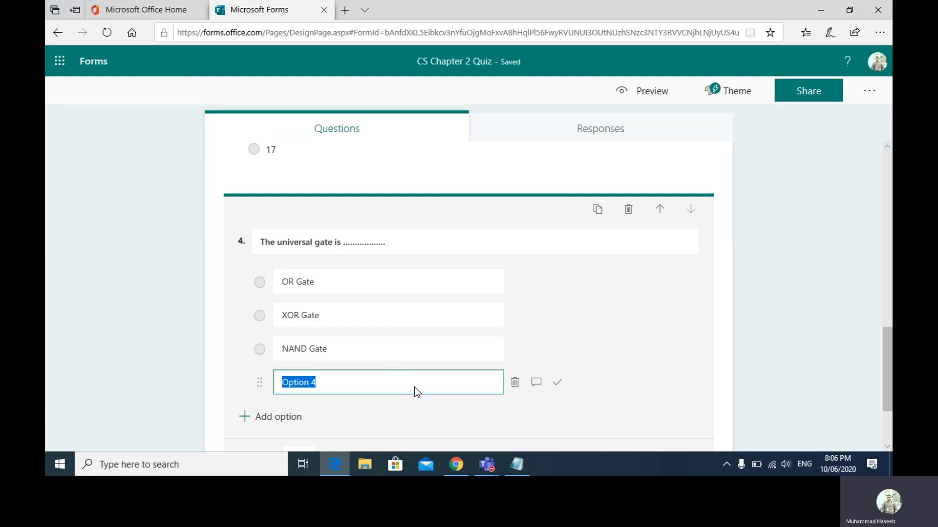
{"action": "left_click", "coordinate": [518, 465]}
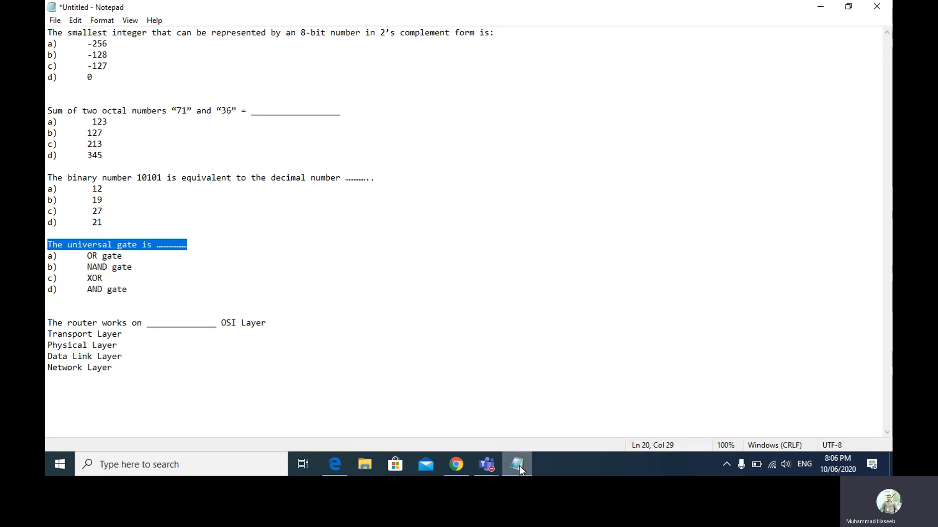
{"action": "left_click", "coordinate": [519, 465]}
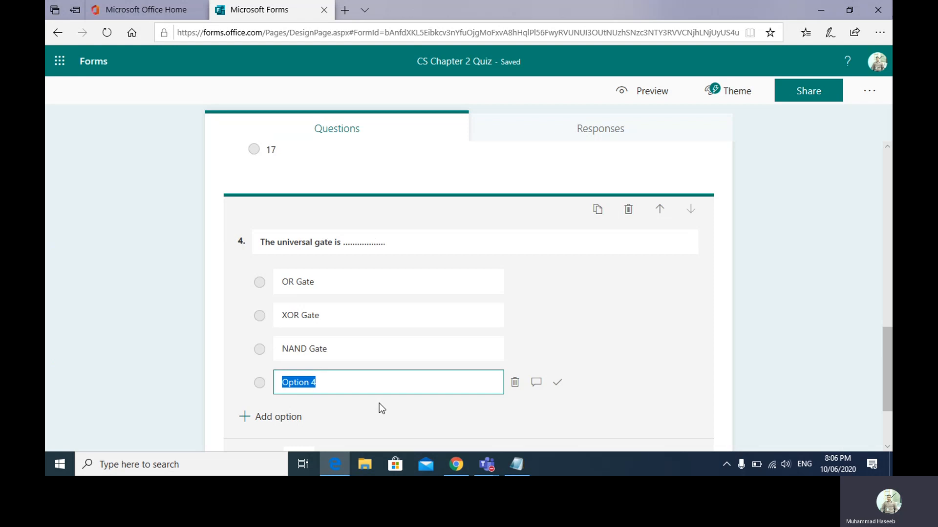
{"action": "type", "text": "AND Gate"}
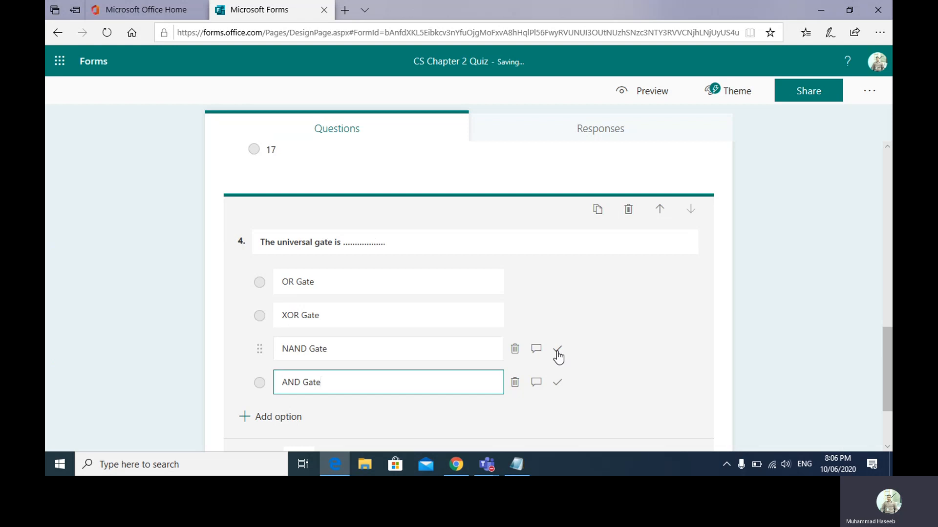
- Mark AND Gate as question 4's correct answer and collapse the question
{"action": "left_click", "coordinate": [557, 386]}
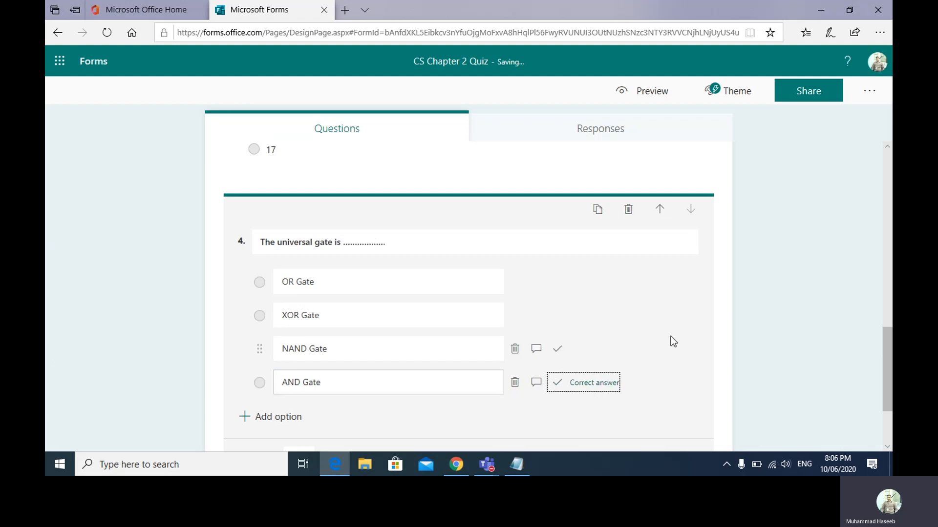
{"action": "left_click", "coordinate": [886, 375]}
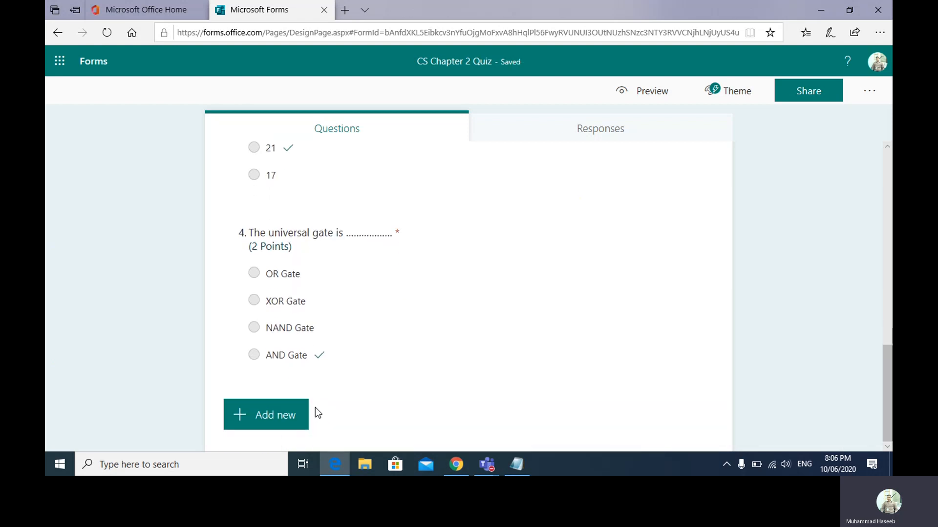
{"action": "left_click", "coordinate": [269, 431]}
- Add question 5 reading 'The router works on ___ OSI Layer', copied from Notepad
{"action": "left_click", "coordinate": [309, 424]}
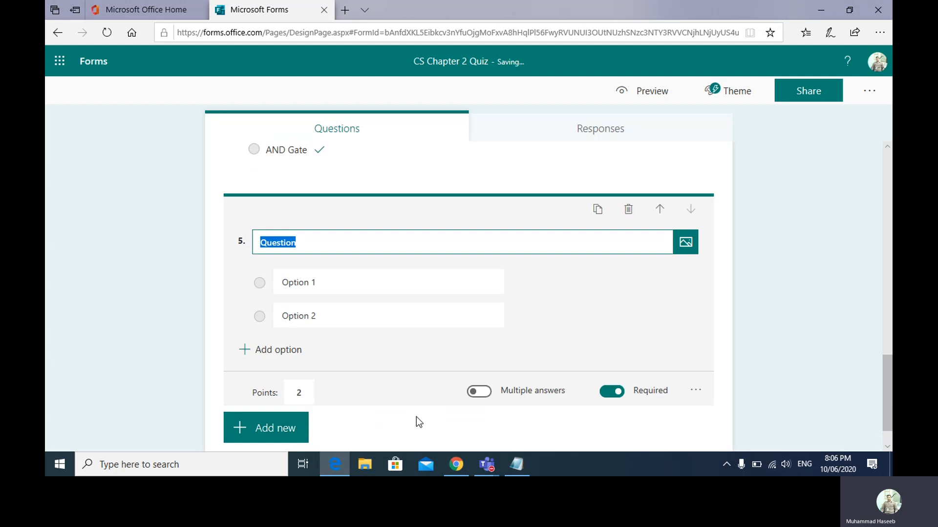
{"action": "left_click", "coordinate": [530, 467]}
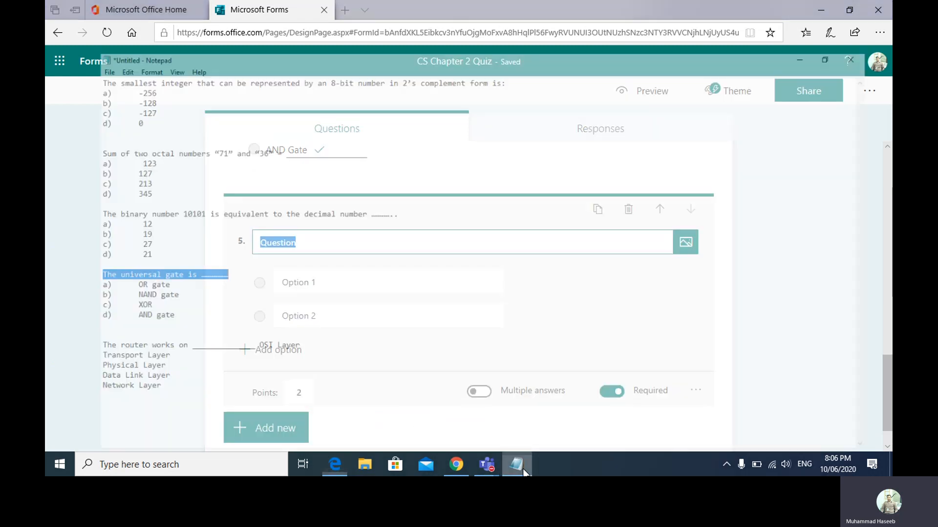
{"action": "left_click_drag", "start_coordinate": [46, 324], "coordinate": [284, 323]}
{"action": "right_click", "coordinate": [245, 324]}
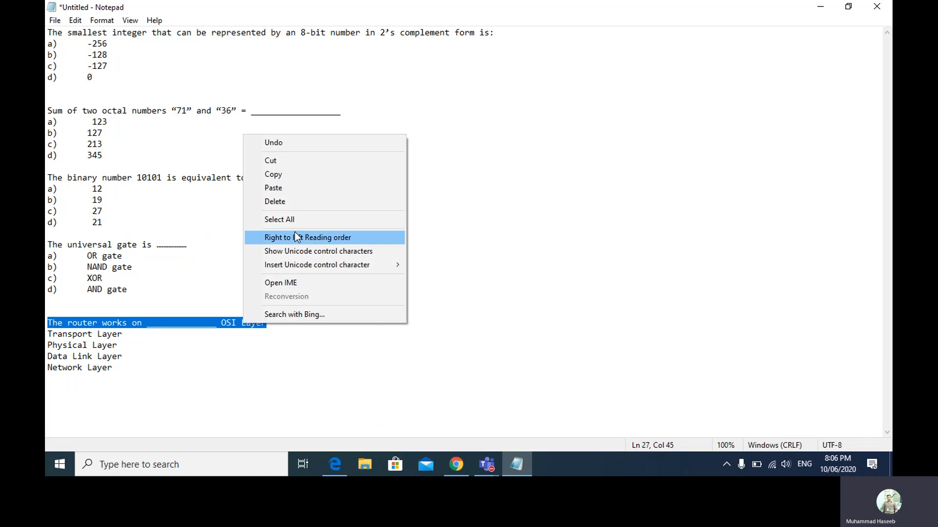
{"action": "left_click", "coordinate": [292, 180]}
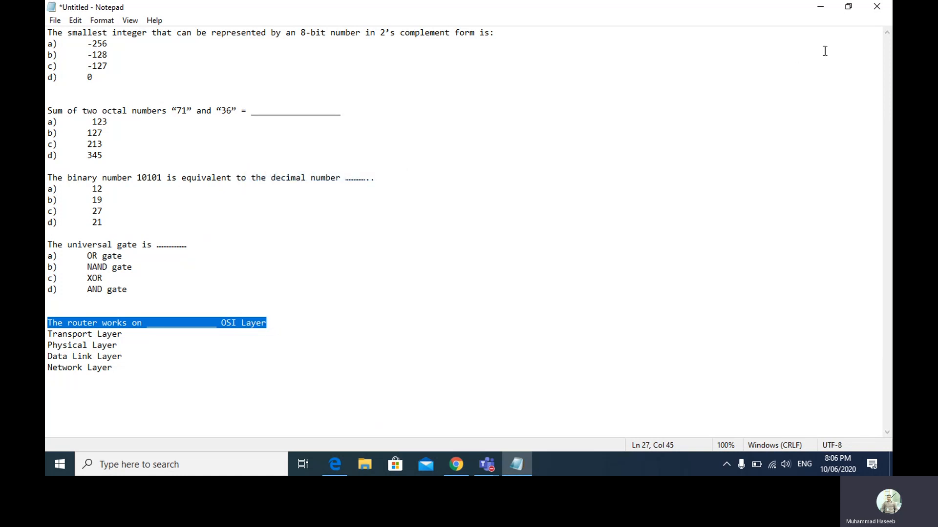
{"action": "left_click", "coordinate": [823, 4]}
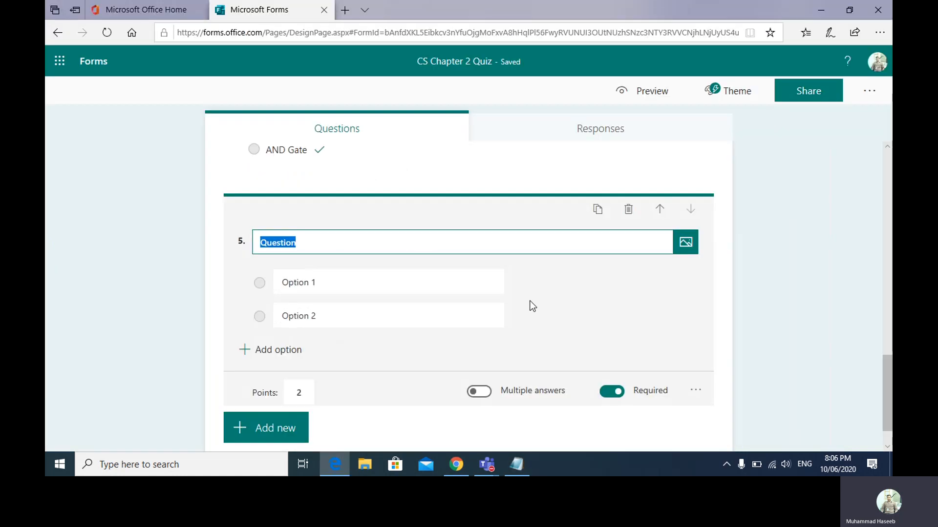
{"action": "key", "text": "ctrl+v"}
- Enter Application Layer and Network as question 5's first two options, marking Network correct
{"action": "left_click", "coordinate": [423, 285]}
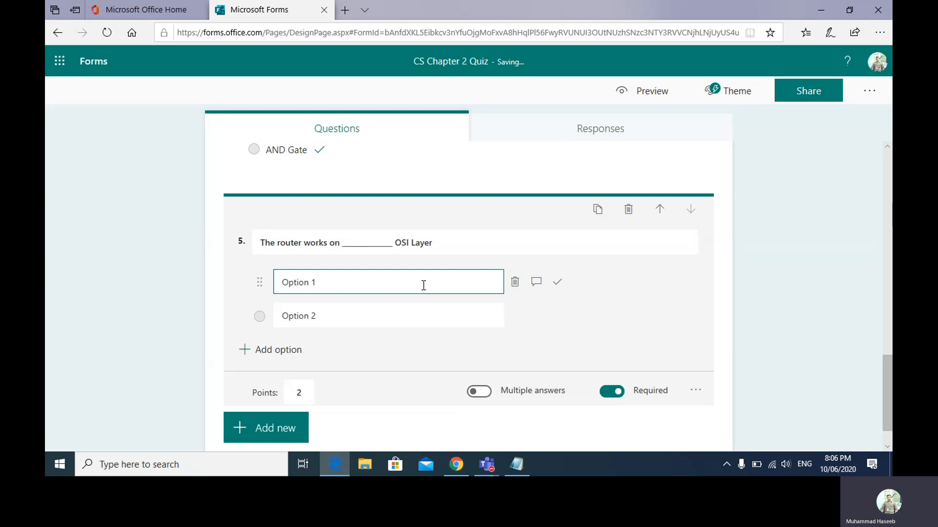
{"action": "key", "text": "BackSpace"}
{"action": "key", "text": "BackSpace"}
{"action": "key", "text": "BackSpace"}
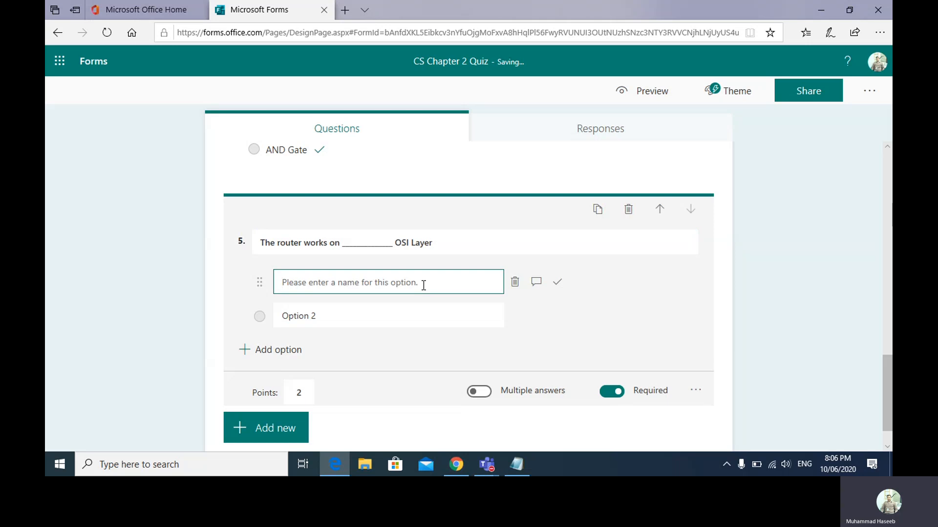
{"action": "type", "text": "Application "}
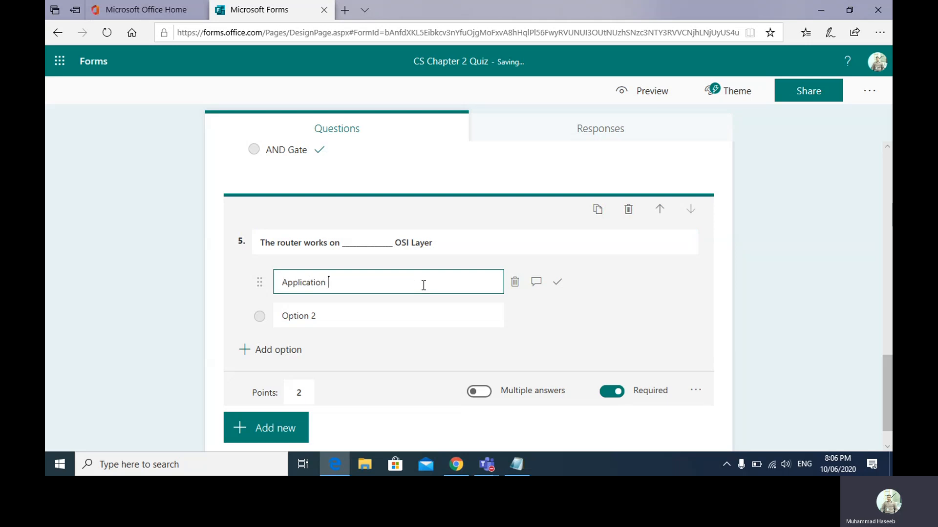
{"action": "type", "text": "Layer"}
{"action": "key", "text": "Tab"}
{"action": "key", "text": "Tab"}
{"action": "key", "text": "Tab"}
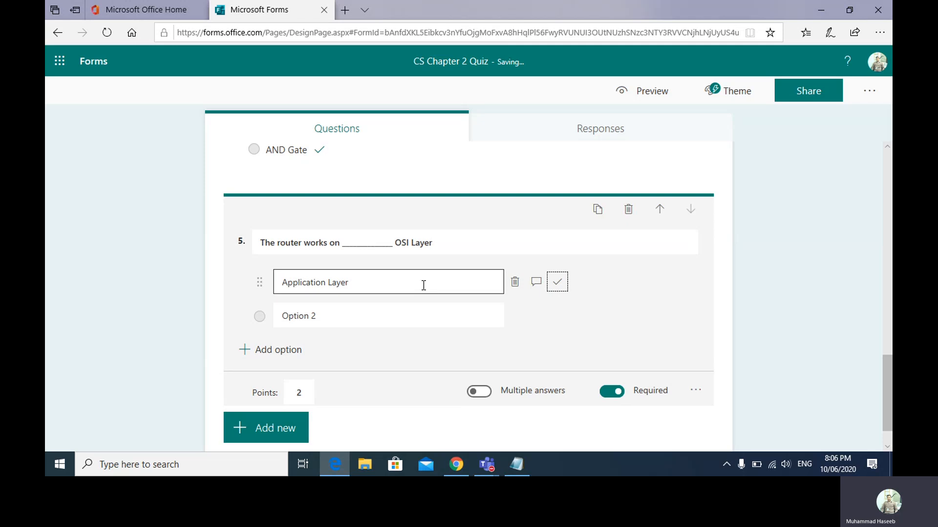
{"action": "key", "text": "Tab"}
{"action": "type", "text": "N"}
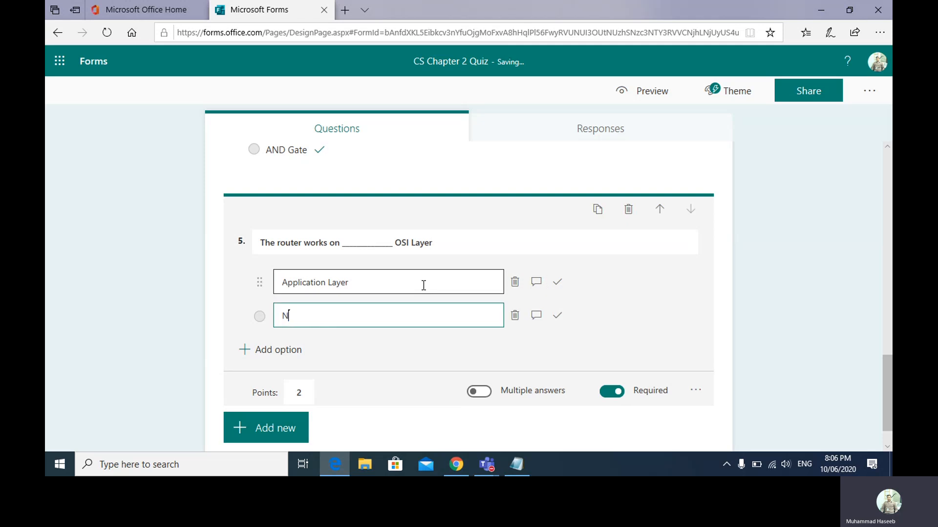
{"action": "type", "text": "etwork"}
{"action": "key", "text": "Tab"}
{"action": "key", "text": "Tab"}
{"action": "key", "text": "Tab"}
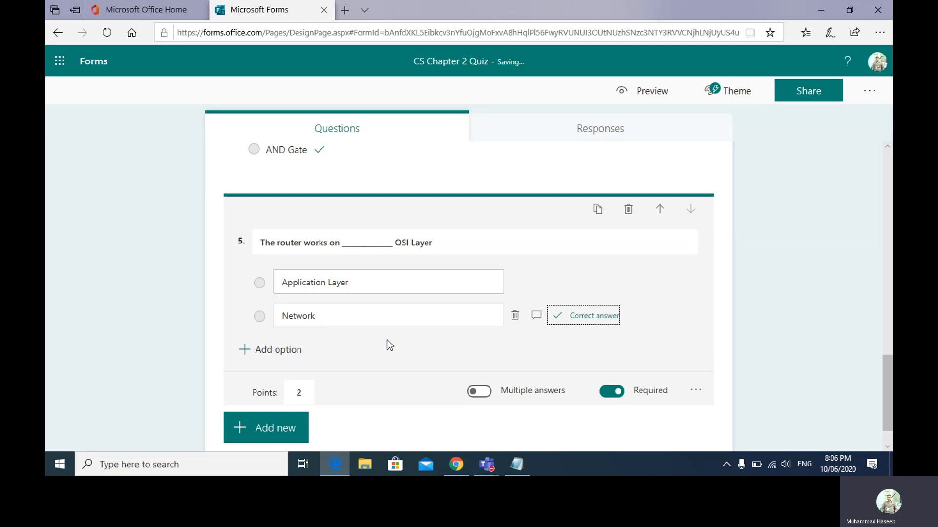
- Add the Transport Lauer and Physical Layer options and complete Network Layer
{"action": "left_click", "coordinate": [287, 352]}
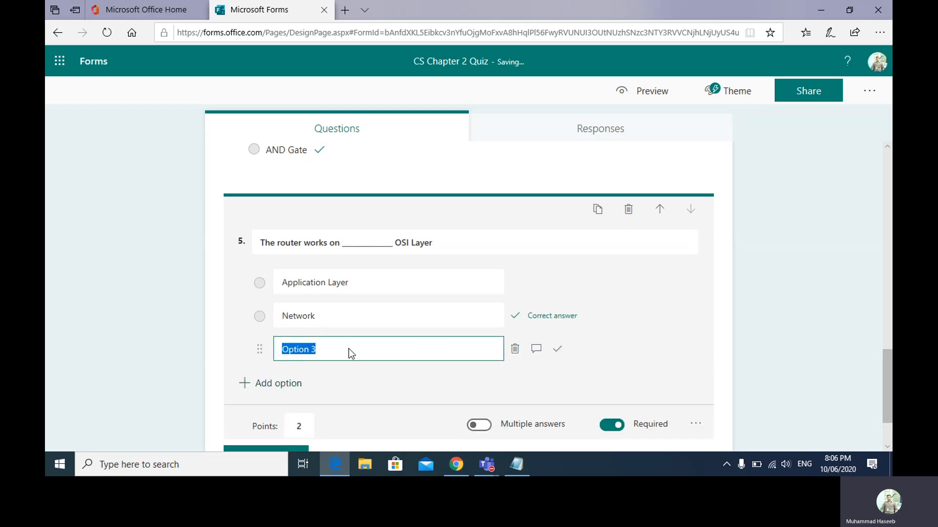
{"action": "type", "text": "Tran"}
{"action": "type", "text": "sport LAyer"}
{"action": "key", "text": "BackSpace"}
{"action": "key", "text": "BackSpace"}
{"action": "key", "text": "BackSpace"}
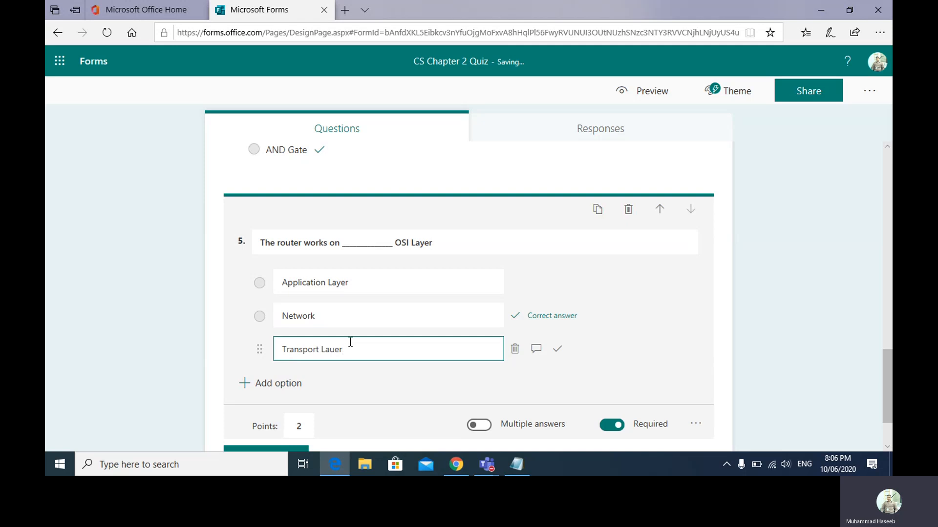
{"action": "left_click", "coordinate": [350, 322]}
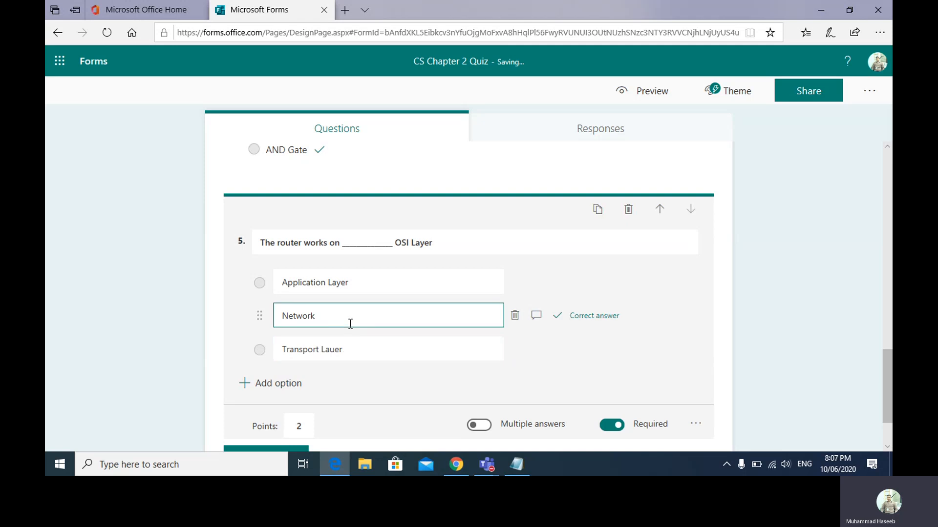
{"action": "type", "text": "Layer"}
{"action": "left_click", "coordinate": [293, 383]}
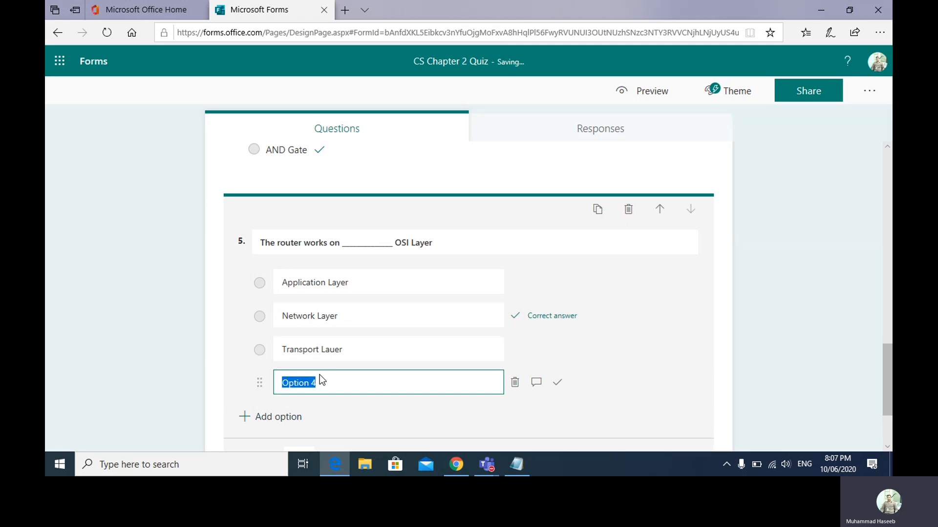
{"action": "type", "text": "Physical Layer"}
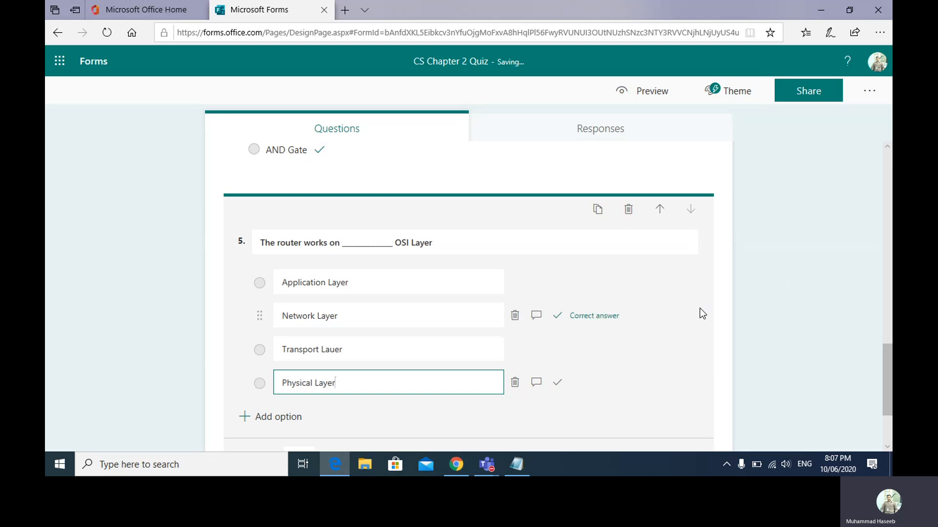
{"action": "left_click", "coordinate": [724, 367]}
{"action": "left_click_drag", "start_coordinate": [890, 326], "coordinate": [889, 164]}
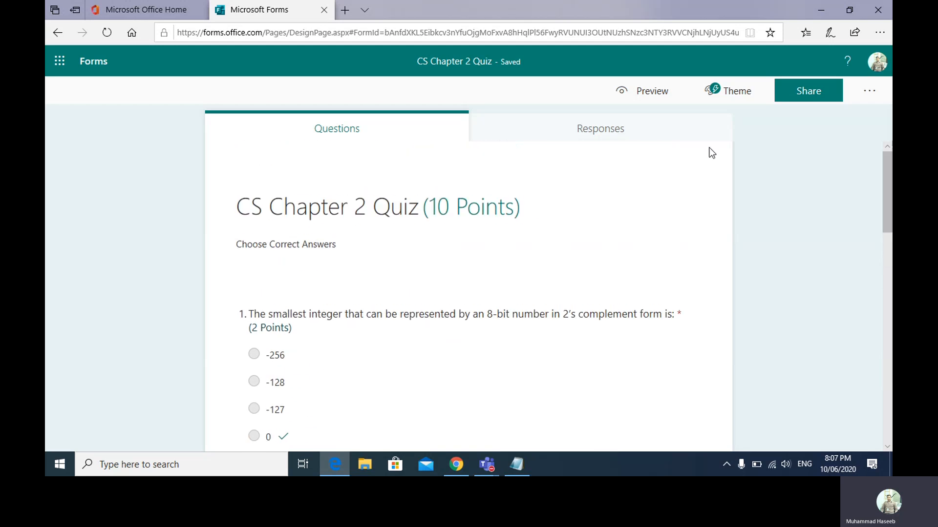
- Preview the five-question quiz, return to the editor, and bring up the '...' options menu
{"action": "left_click", "coordinate": [637, 96]}
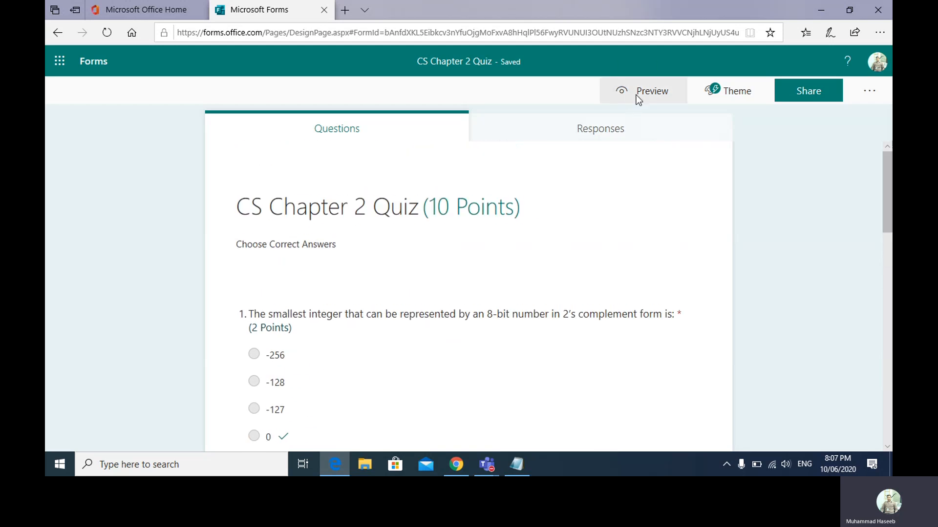
{"action": "left_click_drag", "start_coordinate": [889, 144], "coordinate": [886, 103]}
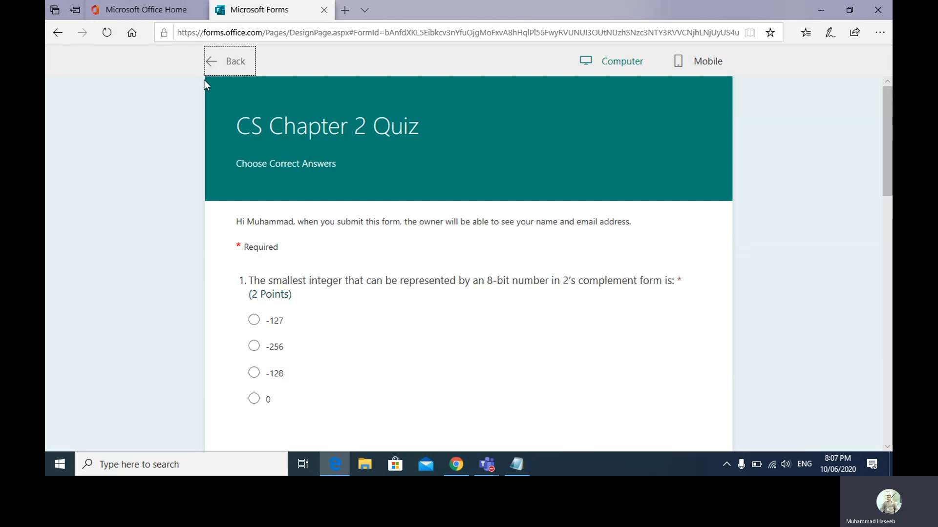
{"action": "left_click", "coordinate": [226, 62]}
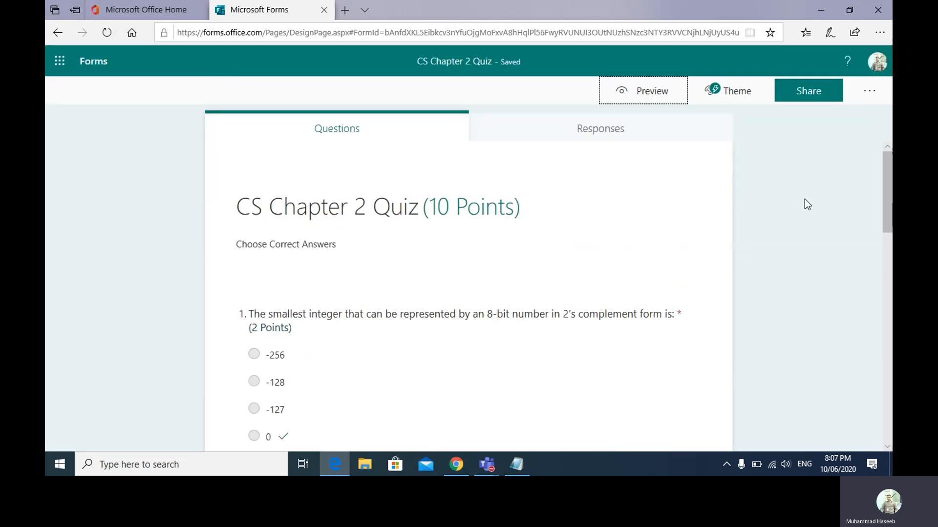
{"action": "mouse_move", "coordinate": [886, 220]}
{"action": "left_mouse_down"}
{"action": "mouse_move", "coordinate": [887, 429]}
{"action": "mouse_move", "coordinate": [881, 216]}
{"action": "left_mouse_up"}
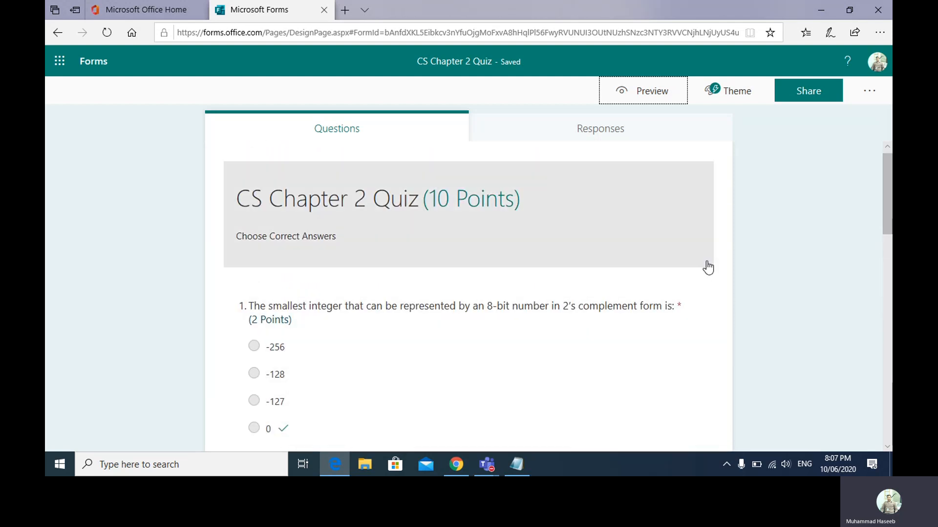
{"action": "left_click_drag", "start_coordinate": [890, 200], "coordinate": [891, 338]}
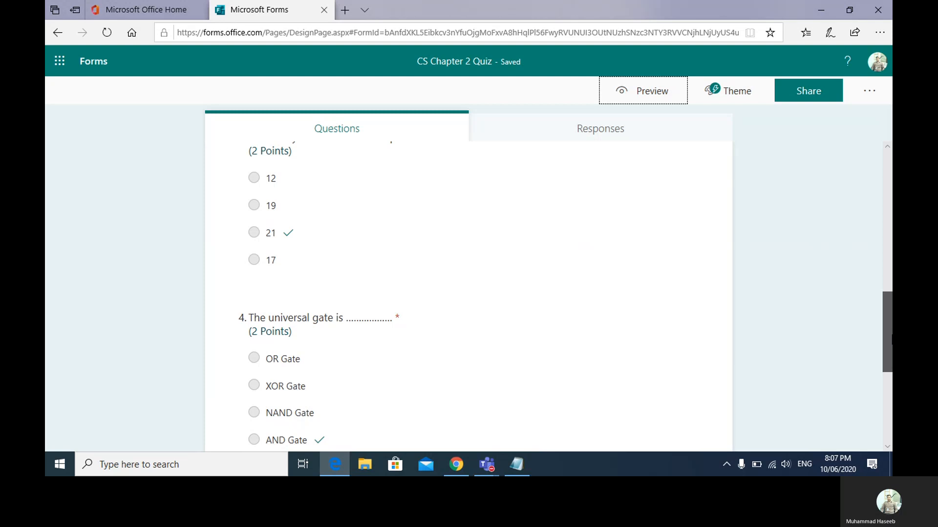
{"action": "left_click", "coordinate": [873, 95]}
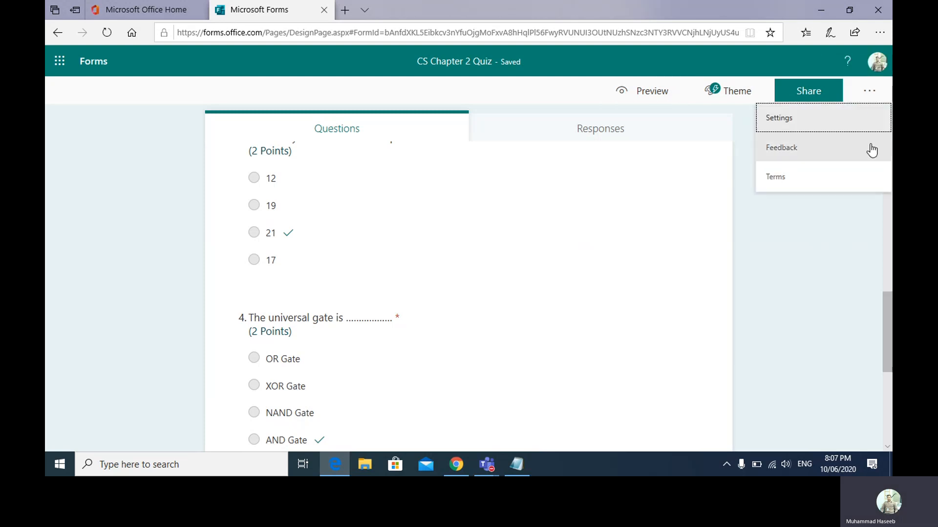
- Open the quiz Settings panel and scroll down to Options for responses
{"action": "left_click", "coordinate": [834, 119]}
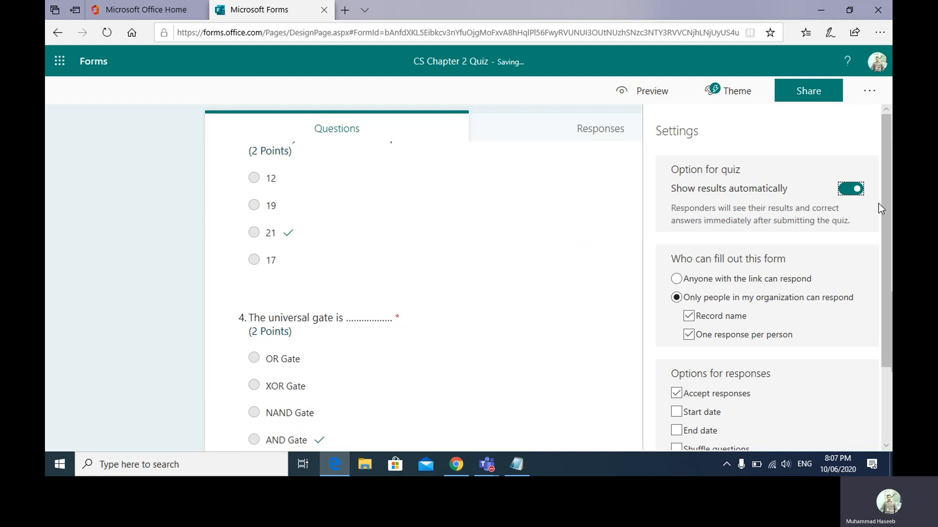
{"action": "scroll", "coordinate": [423, 293], "scroll_direction": "up", "scroll_amount": 5}
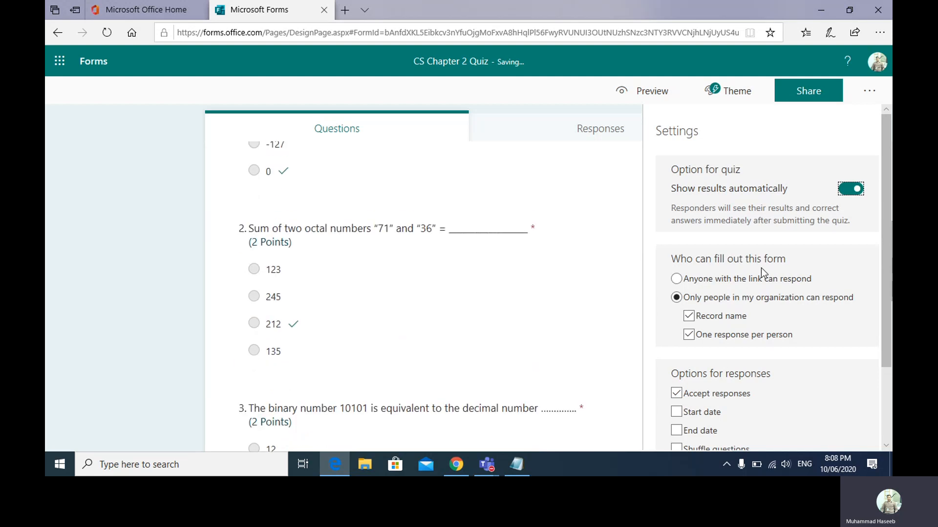
{"action": "left_click", "coordinate": [871, 93]}
{"action": "left_click", "coordinate": [782, 119]}
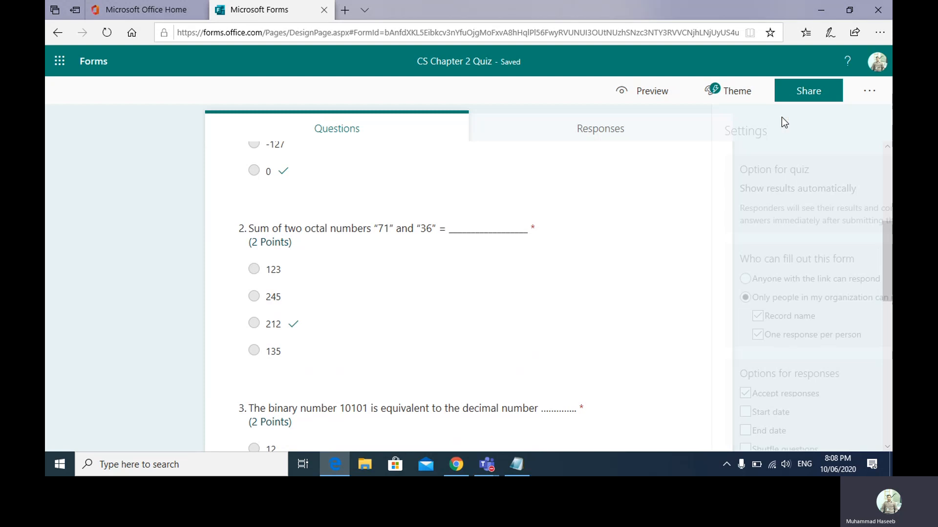
{"action": "left_click_drag", "start_coordinate": [883, 227], "coordinate": [881, 292]}
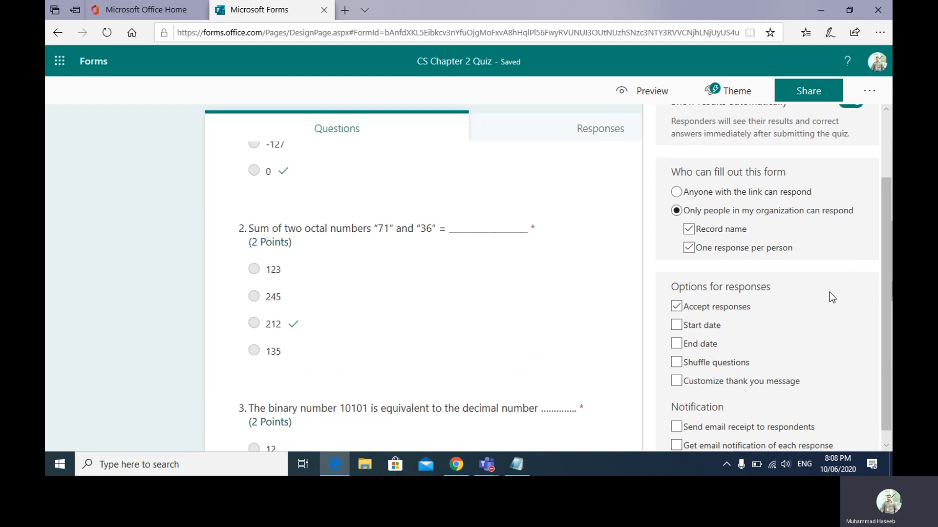
{"action": "scroll", "coordinate": [408, 293], "scroll_direction": "down", "scroll_amount": 1}
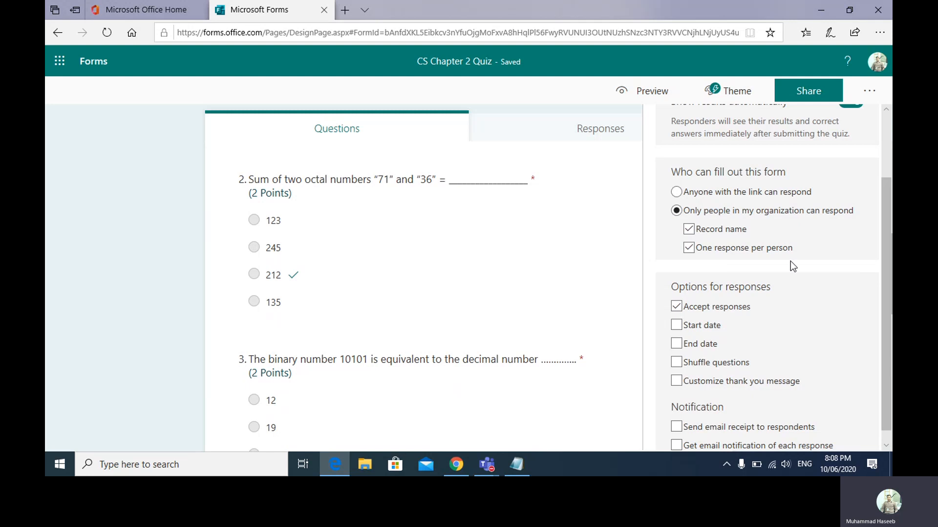
{"action": "scroll", "coordinate": [885, 307], "scroll_direction": "down", "scroll_amount": 1}
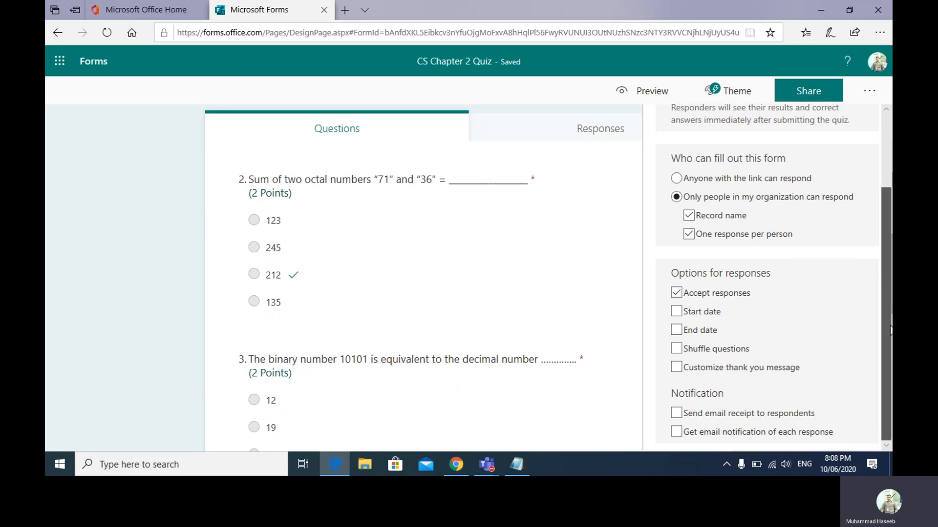
- Accept responses only on 10/06/2020, starting 9:00 PM and ending 9:30 PM
{"action": "left_click", "coordinate": [677, 318]}
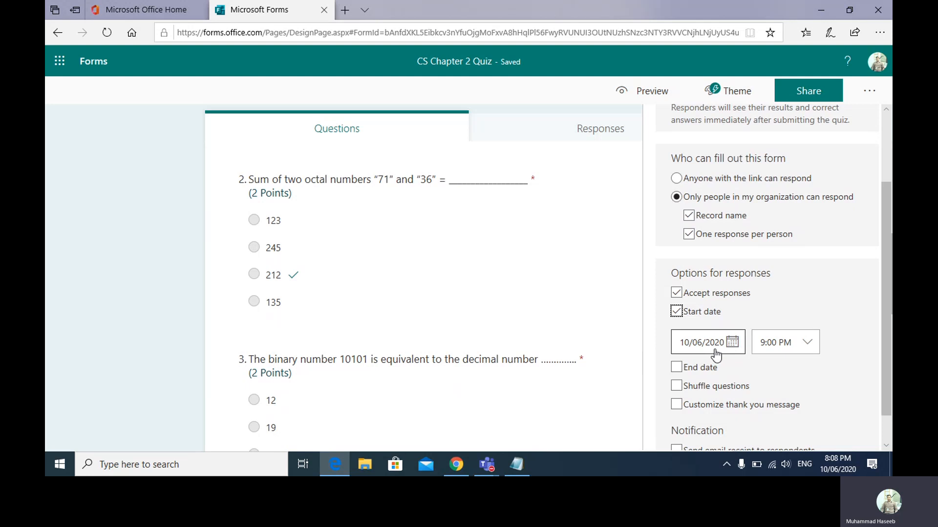
{"action": "left_click", "coordinate": [676, 367]}
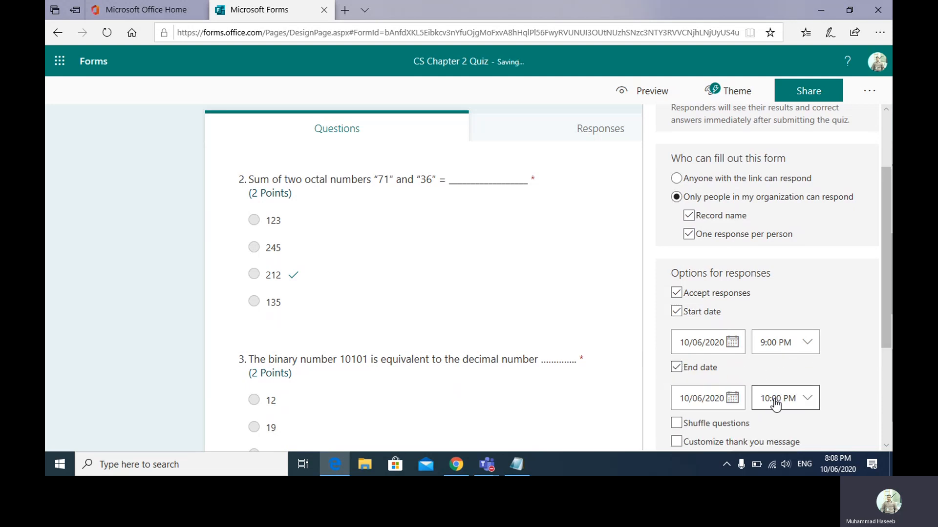
{"action": "left_click", "coordinate": [775, 398]}
{"action": "left_click", "coordinate": [772, 423]}
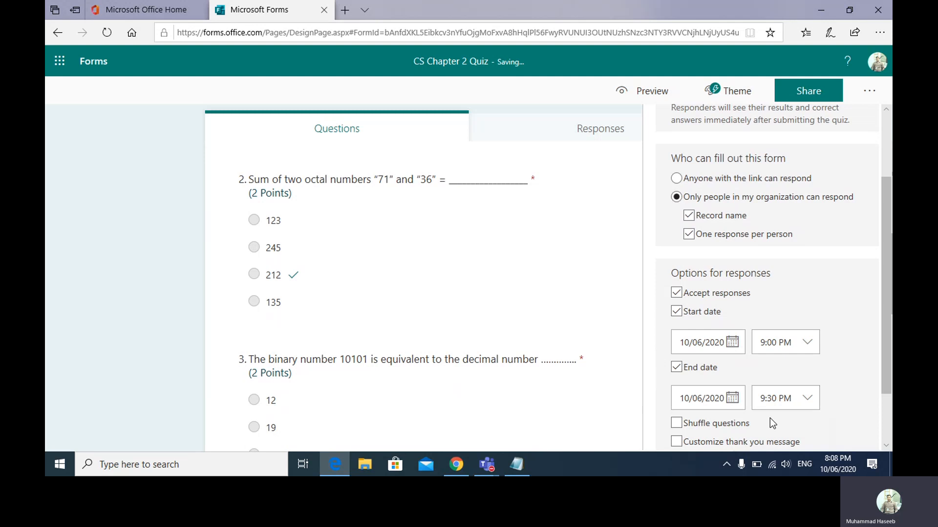
{"action": "left_click", "coordinate": [780, 405]}
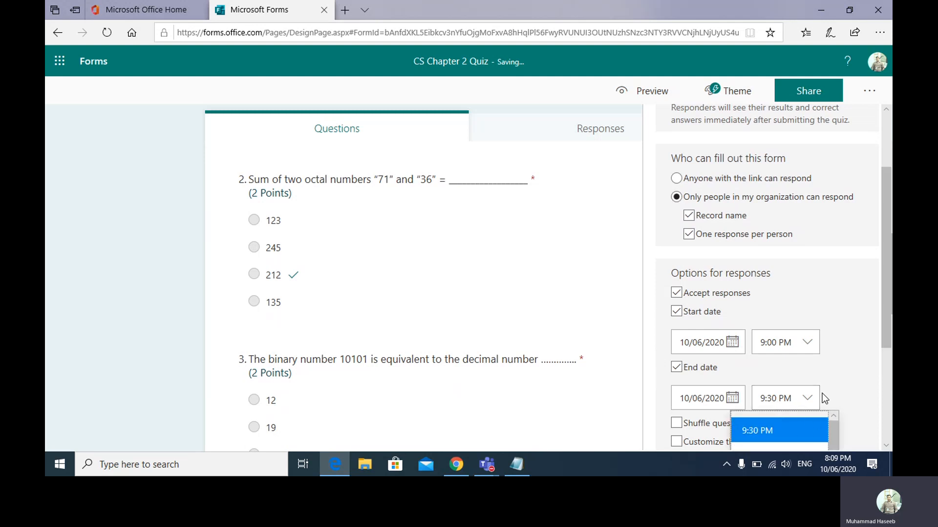
{"action": "scroll", "coordinate": [873, 413], "scroll_direction": "down", "scroll_amount": 1}
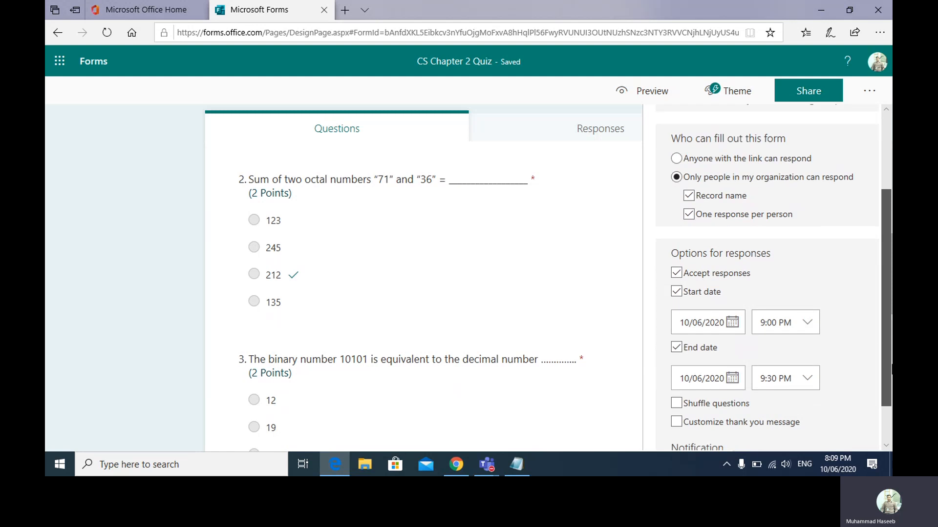
{"action": "left_click", "coordinate": [776, 361]}
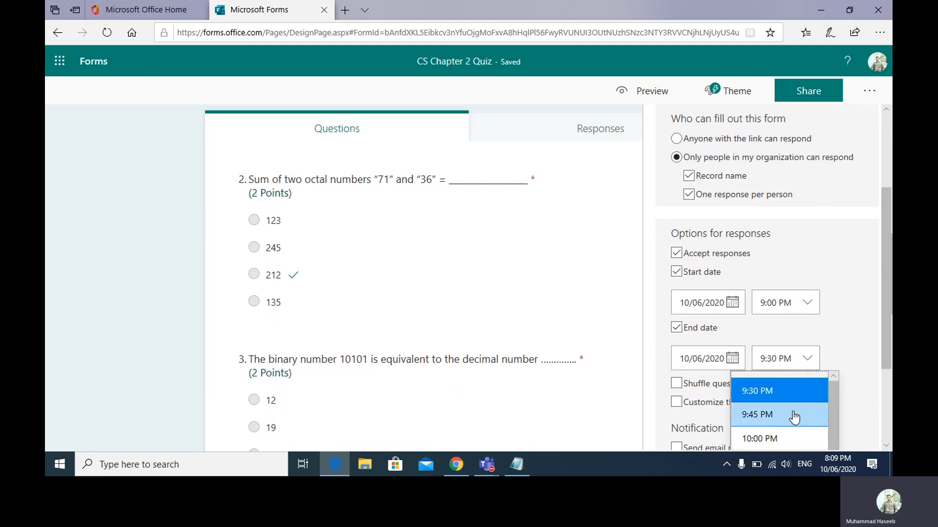
{"action": "scroll", "coordinate": [884, 363], "scroll_direction": "down", "scroll_amount": 1}
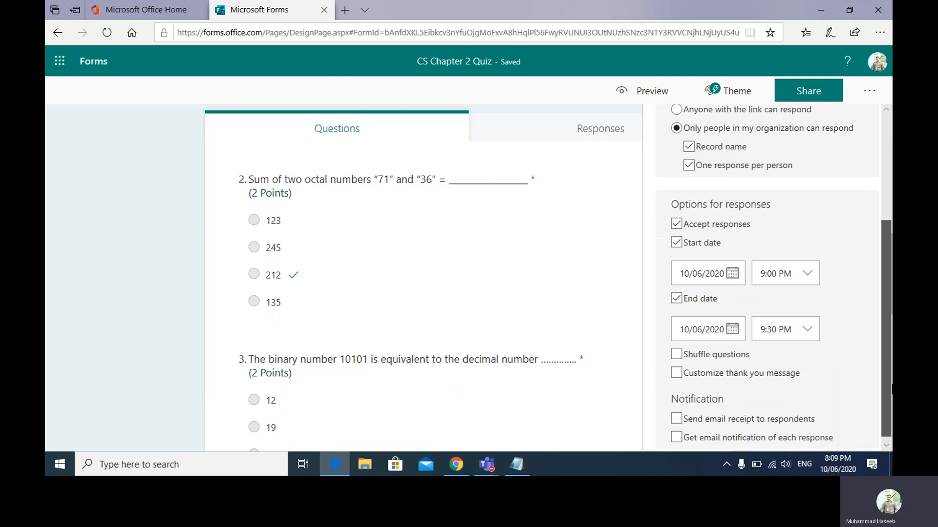
{"action": "left_click", "coordinate": [808, 327]}
{"action": "mouse_move", "coordinate": [834, 376]}
{"action": "left_mouse_down"}
{"action": "mouse_move", "coordinate": [834, 449]}
{"action": "mouse_move", "coordinate": [831, 358]}
{"action": "left_mouse_up"}
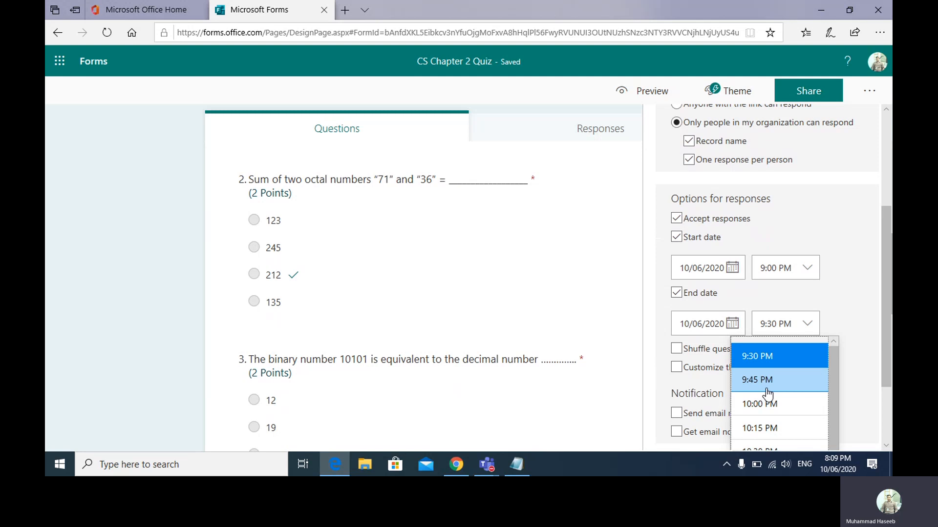
{"action": "left_click", "coordinate": [783, 356]}
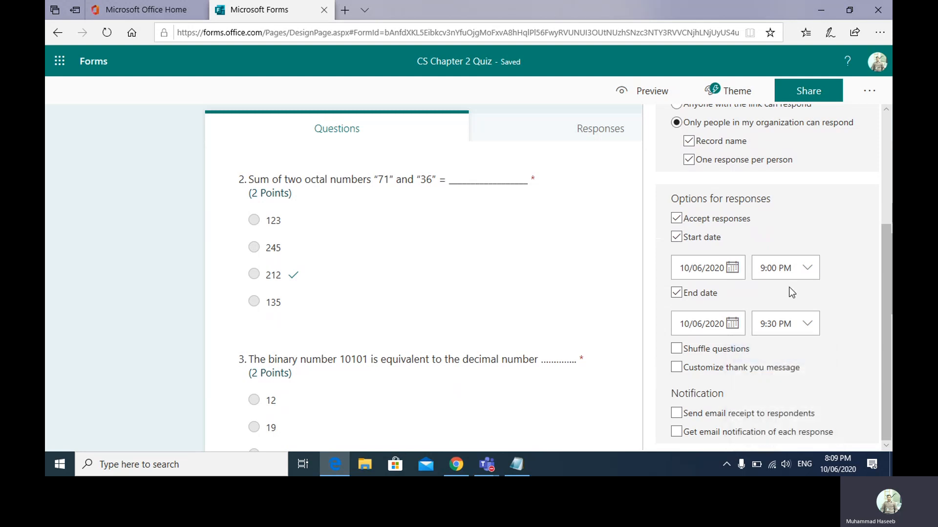
{"action": "left_click", "coordinate": [732, 323]}
{"action": "left_click", "coordinate": [841, 317]}
- Turn on Shuffle questions for all questions and return to the top of the settings
{"action": "left_click", "coordinate": [676, 350]}
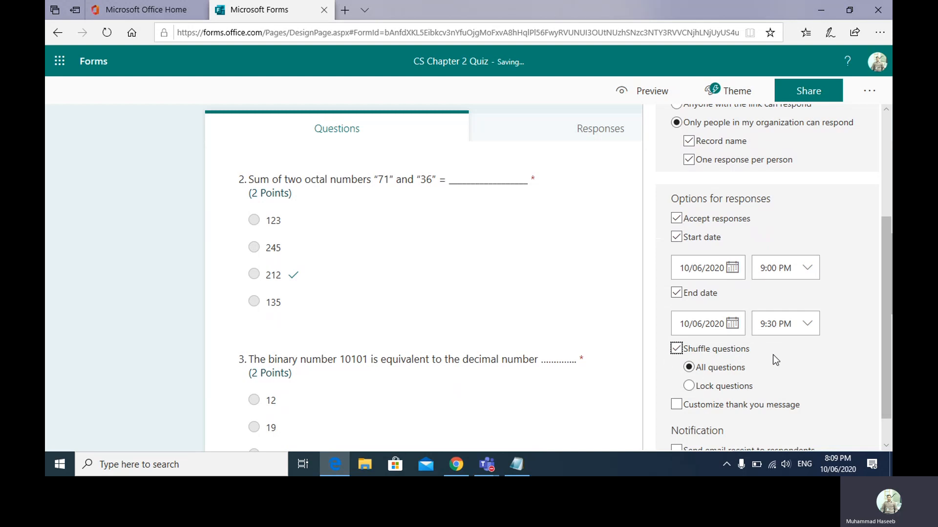
{"action": "scroll", "coordinate": [775, 361], "scroll_direction": "down", "scroll_amount": 5}
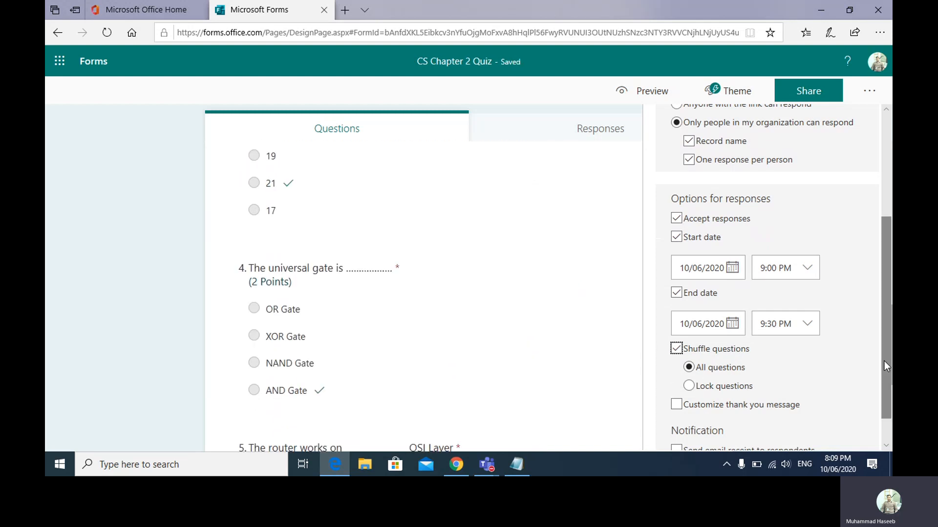
{"action": "scroll", "coordinate": [887, 366], "scroll_direction": "down", "scroll_amount": 3}
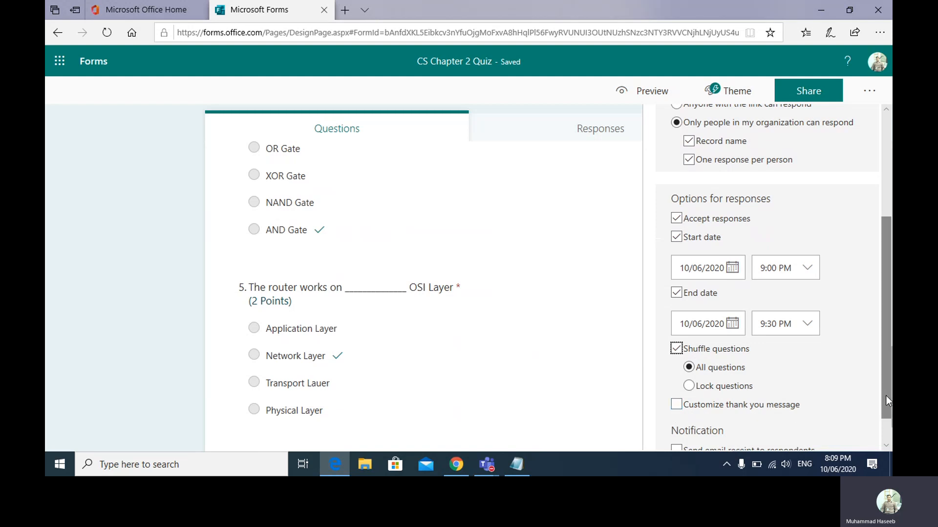
{"action": "left_click_drag", "start_coordinate": [886, 395], "coordinate": [887, 416]}
{"action": "scroll", "coordinate": [878, 318], "scroll_direction": "up", "scroll_amount": 5}
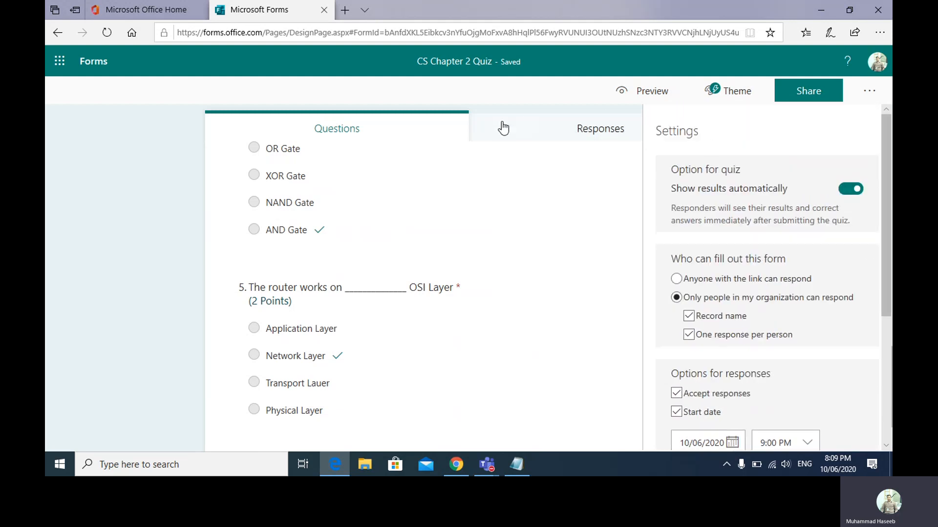
{"action": "left_click_drag", "start_coordinate": [891, 366], "coordinate": [887, 139]}
{"action": "left_click", "coordinate": [731, 96]}
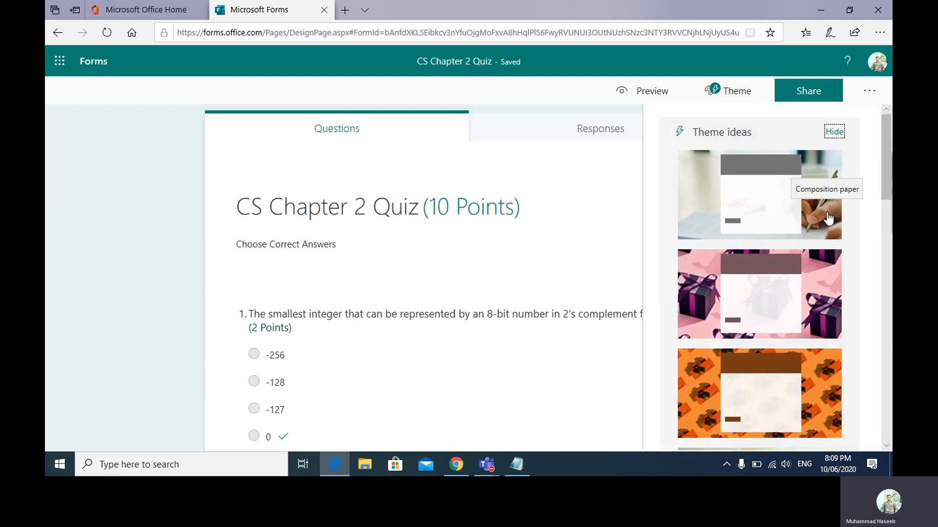
- Apply the pencil-photo theme with brown header, preview it, and return to the design page
{"action": "left_click_drag", "start_coordinate": [886, 169], "coordinate": [886, 266]}
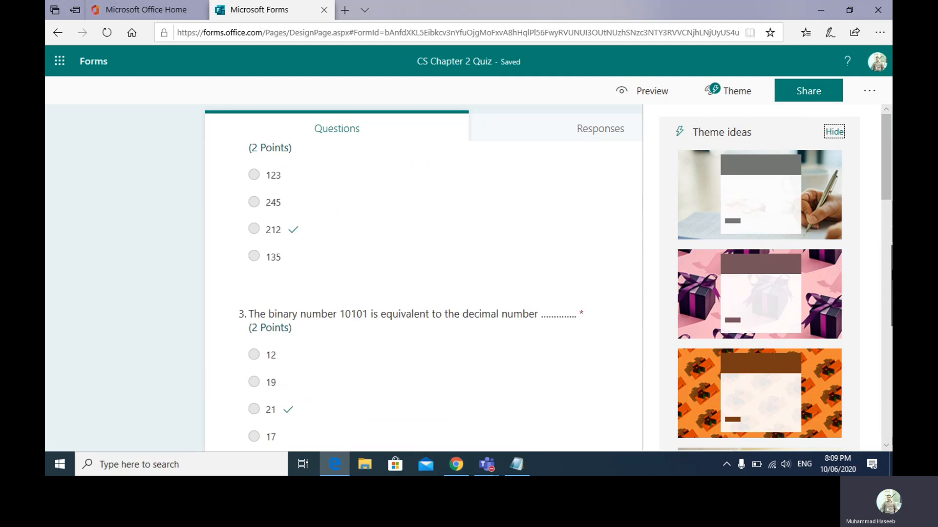
{"action": "scroll", "coordinate": [888, 270], "scroll_direction": "down", "scroll_amount": 6}
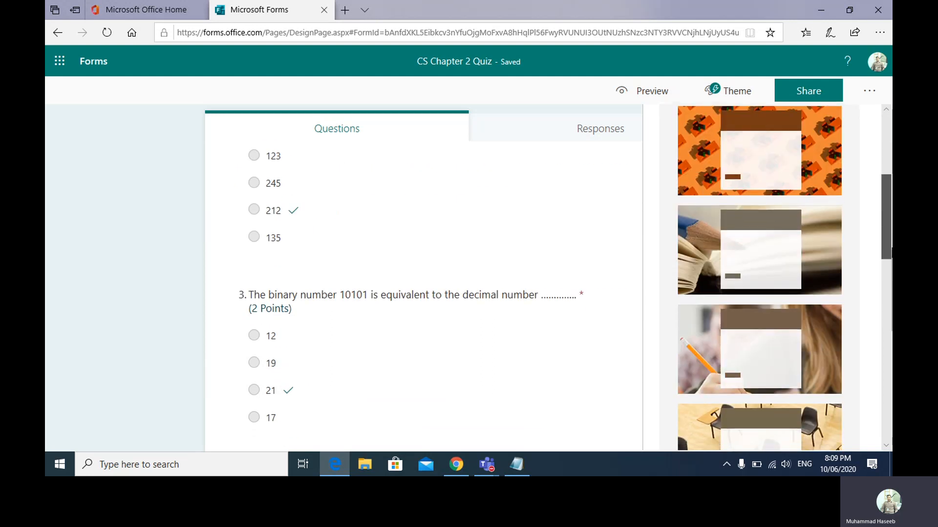
{"action": "left_click_drag", "start_coordinate": [891, 299], "coordinate": [877, 262]}
{"action": "left_click", "coordinate": [840, 296]}
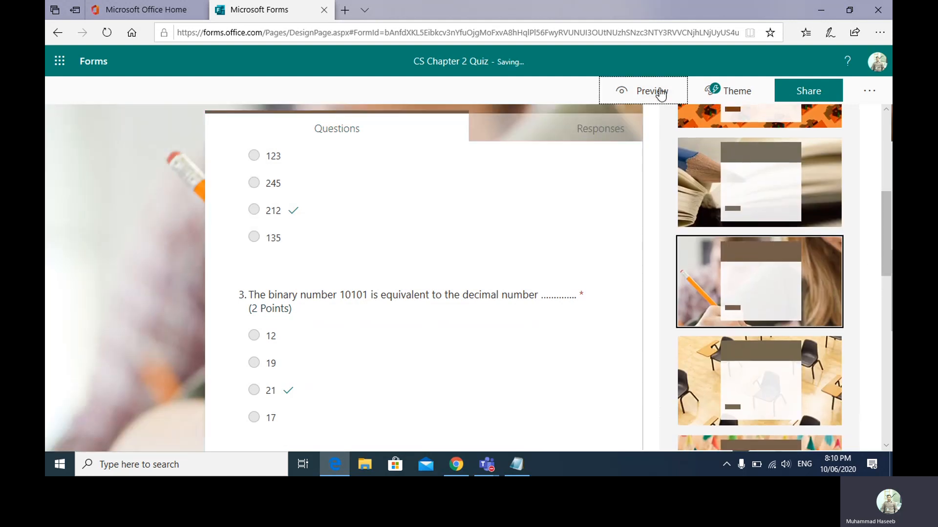
{"action": "left_click", "coordinate": [659, 91]}
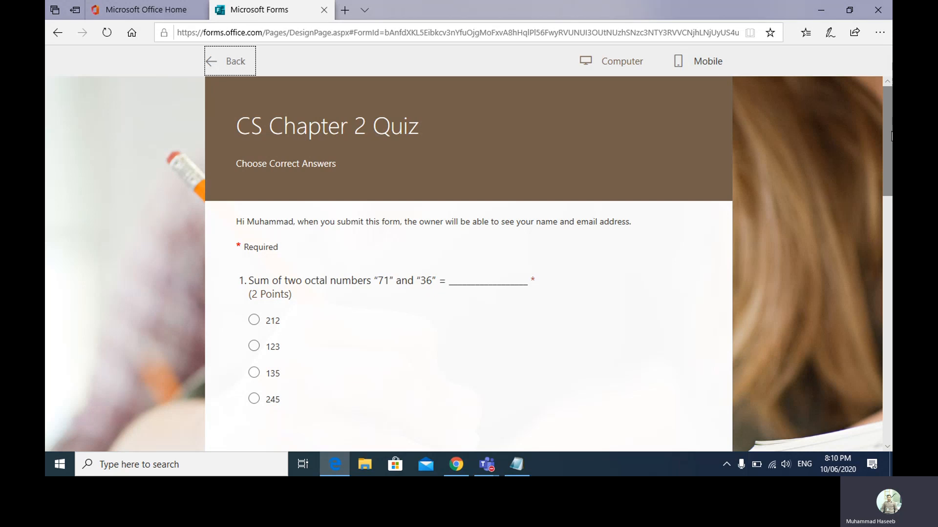
{"action": "left_click_drag", "start_coordinate": [891, 136], "coordinate": [862, 73]}
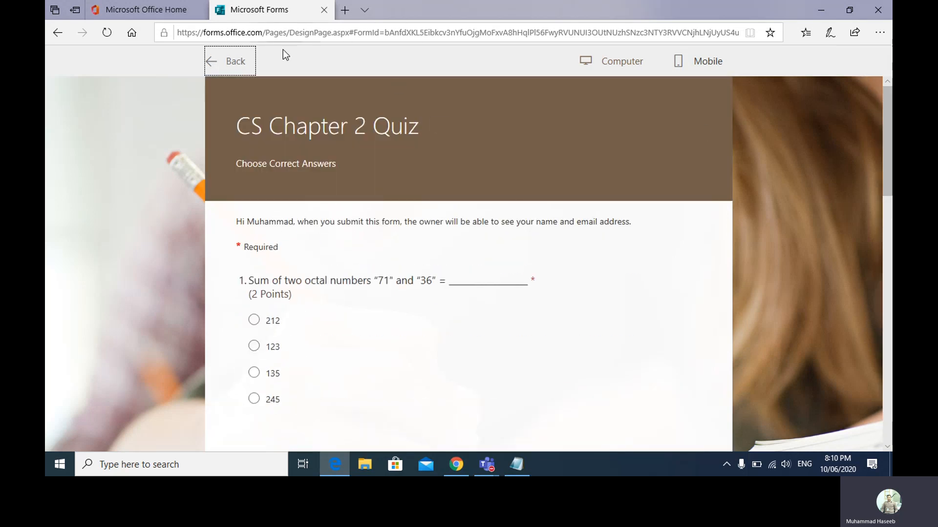
{"action": "left_click", "coordinate": [234, 61]}
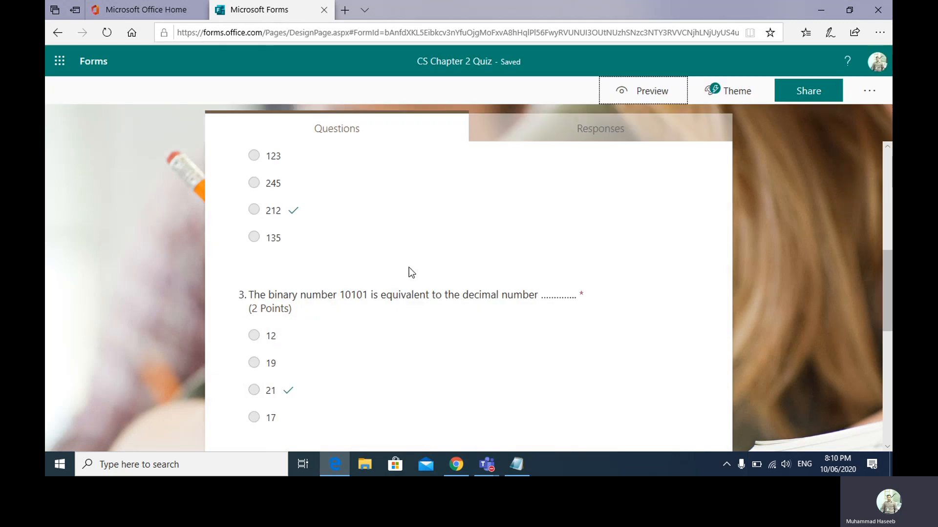
- In Teams, go to the CS -101 BS20 Assignments tab and show the Create options
{"action": "mouse_move", "coordinate": [489, 465]}
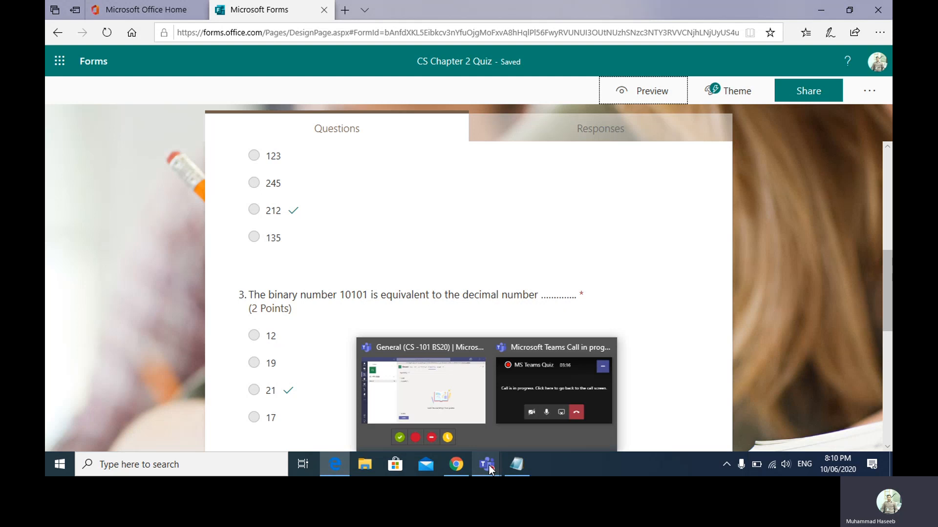
{"action": "left_click", "coordinate": [472, 420]}
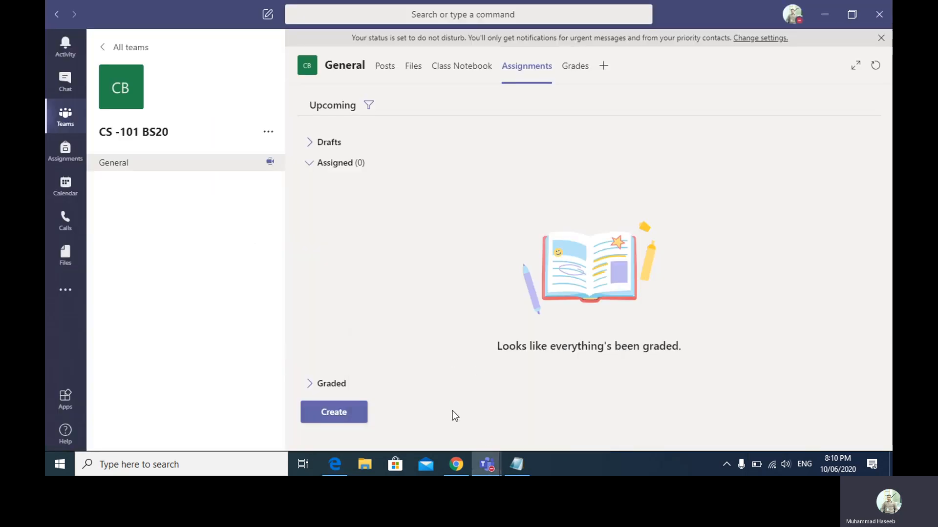
{"action": "left_click", "coordinate": [140, 164]}
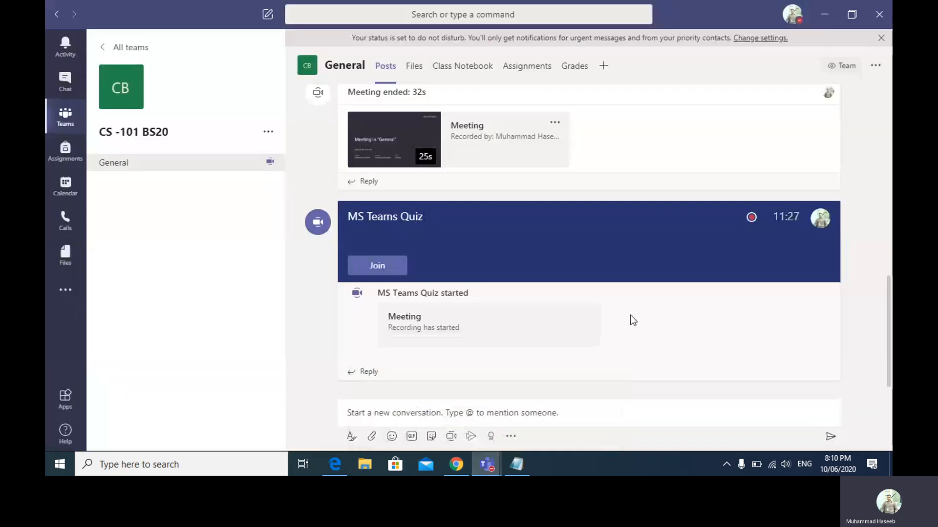
{"action": "left_click", "coordinate": [522, 69]}
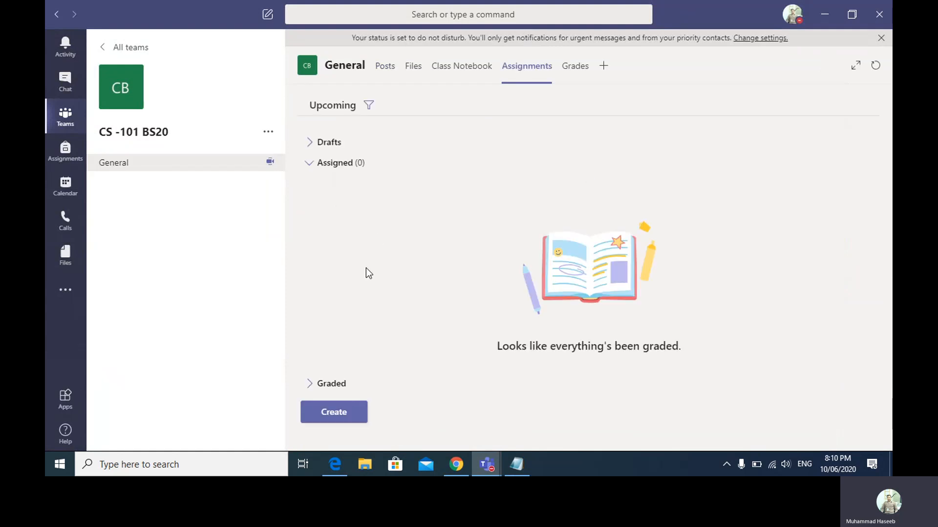
{"action": "left_click", "coordinate": [351, 412]}
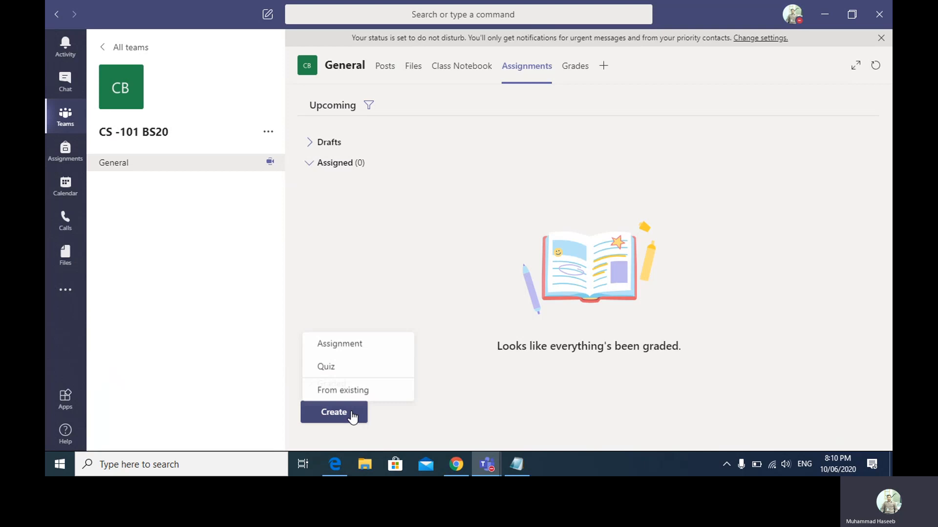
- Create a quiz assignment attaching the CS Chapter 2 Quiz form, worth 10 points
{"action": "left_click", "coordinate": [344, 370]}
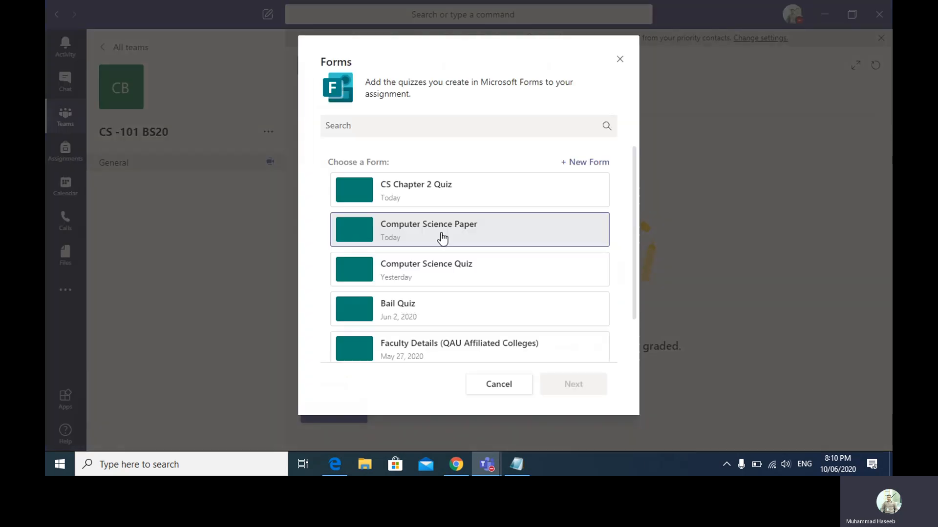
{"action": "left_click", "coordinate": [424, 192]}
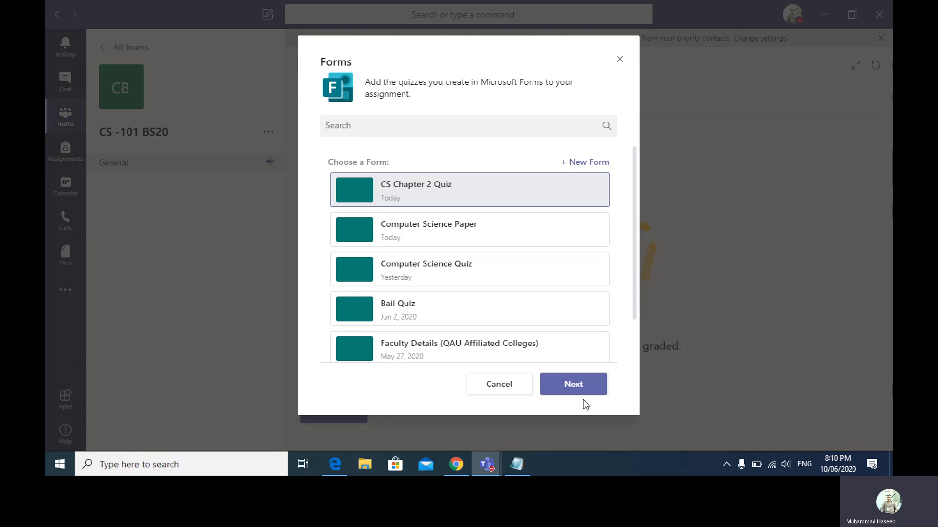
{"action": "left_click", "coordinate": [573, 384]}
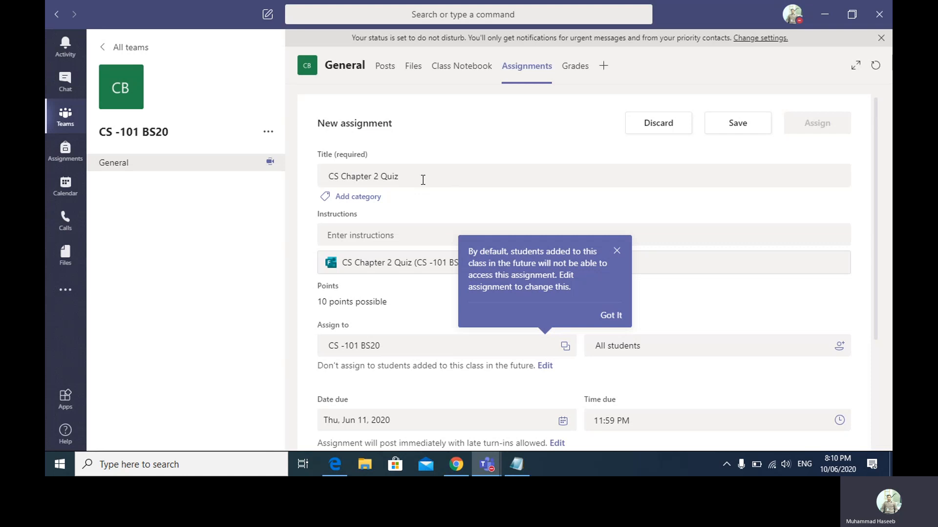
- Write the assignment instructions "Follow the instruction given in Quiz"
{"action": "left_click", "coordinate": [617, 251]}
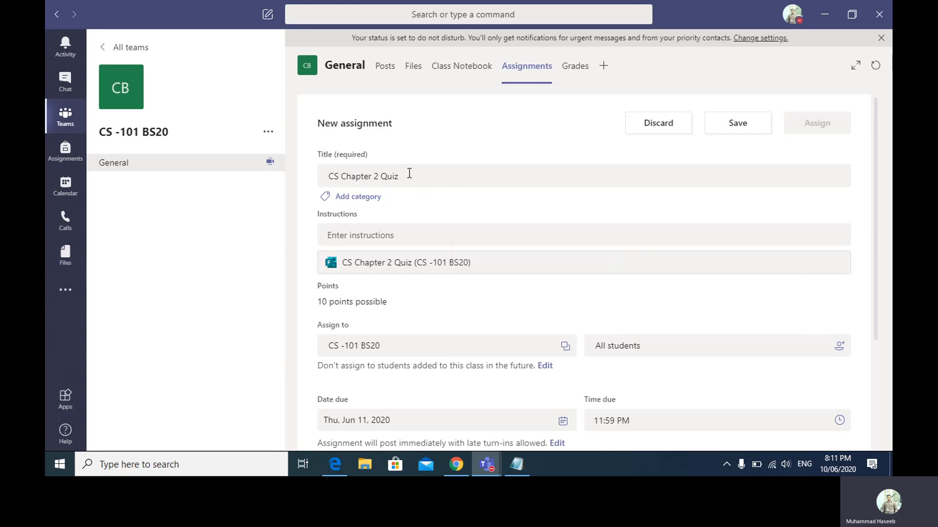
{"action": "left_click", "coordinate": [374, 236]}
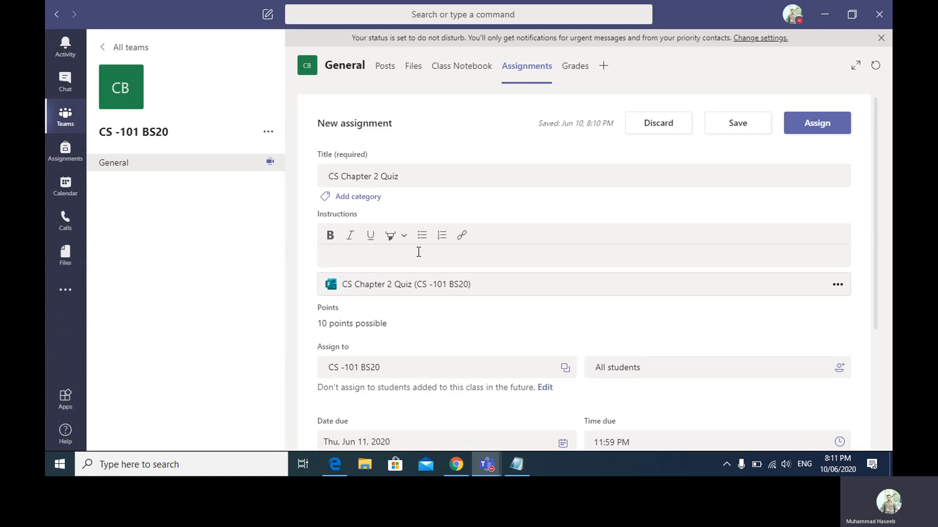
{"action": "type", "text": "Follow the instrucit"}
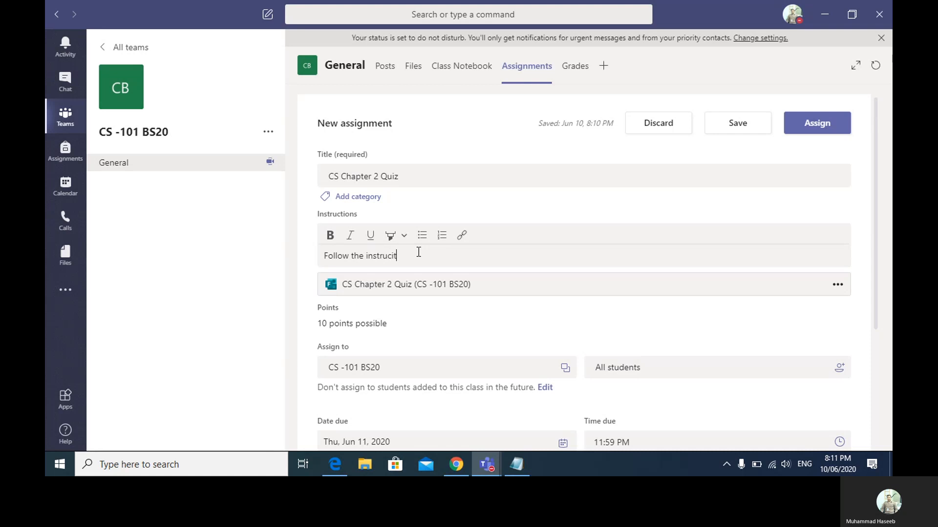
{"action": "key", "text": "BackSpace"}
{"action": "key", "text": "BackSpace"}
{"action": "type", "text": "tion give"}
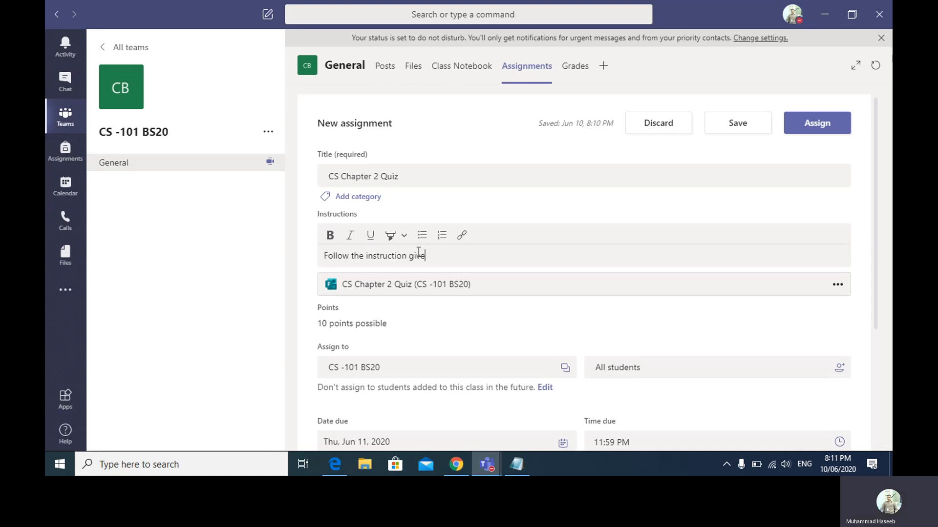
{"action": "type", "text": "n on Paper"}
{"action": "key", "text": "BackSpace"}
{"action": "key", "text": "BackSpace"}
{"action": "key", "text": "BackSpace"}
{"action": "key", "text": "BackSpace"}
{"action": "key", "text": "BackSpace"}
{"action": "key", "text": "BackSpace"}
{"action": "key", "text": "BackSpace"}
{"action": "type", "text": "in Quiz"}
{"action": "key", "text": "BackSpace"}
{"action": "key", "text": "BackSpace"}
{"action": "type", "text": "iz"}
{"action": "left_click", "coordinate": [838, 287]}
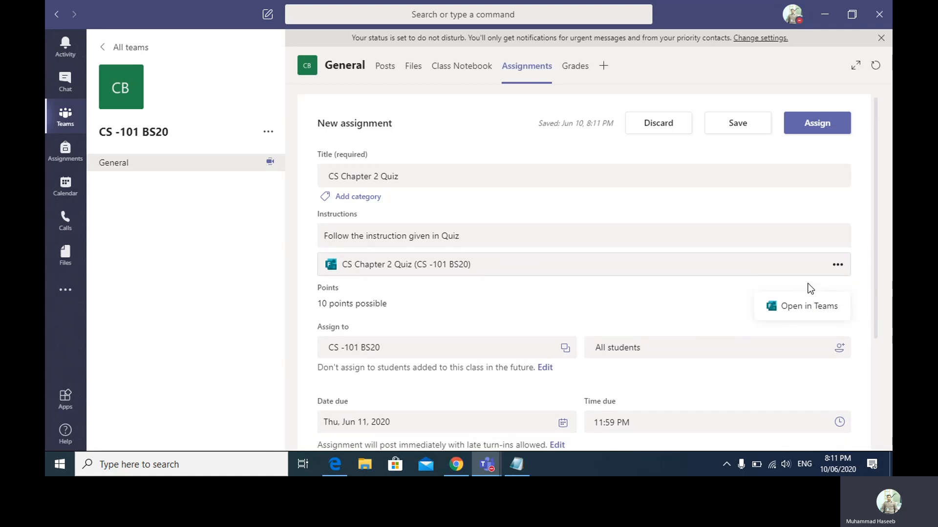
{"action": "left_click", "coordinate": [735, 291]}
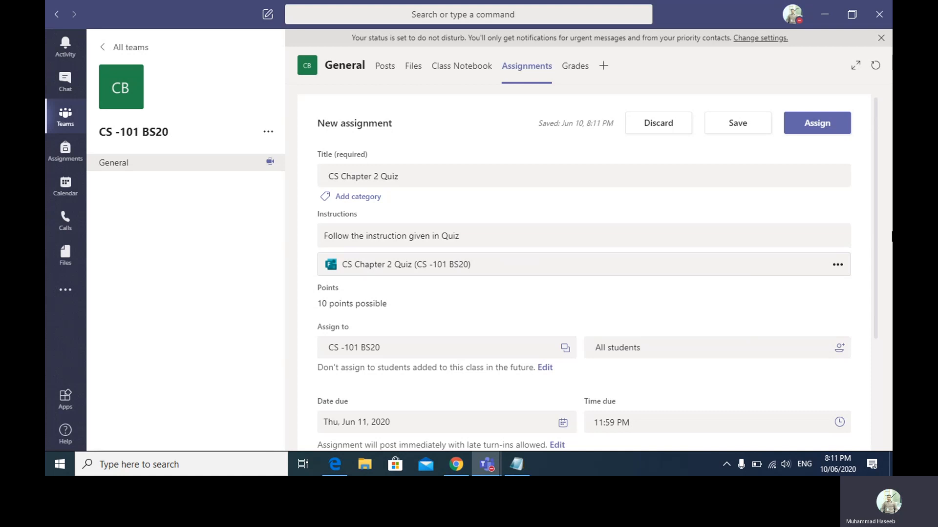
{"action": "scroll", "coordinate": [877, 249], "scroll_direction": "down", "scroll_amount": 3}
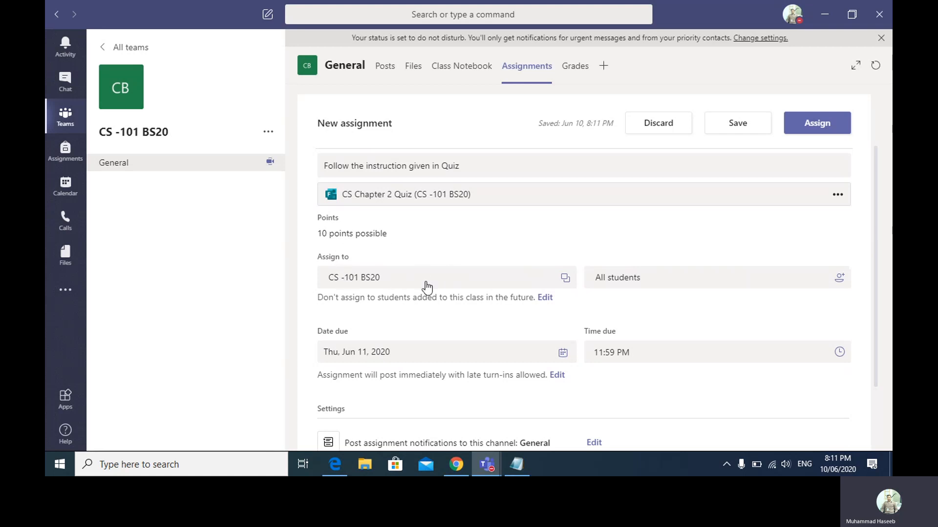
{"action": "left_click", "coordinate": [673, 276]}
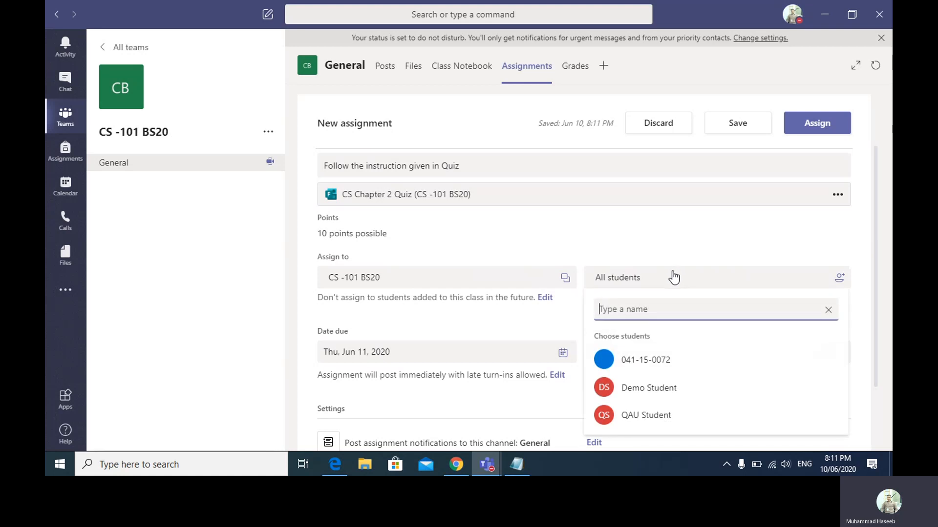
{"action": "left_click", "coordinate": [673, 277]}
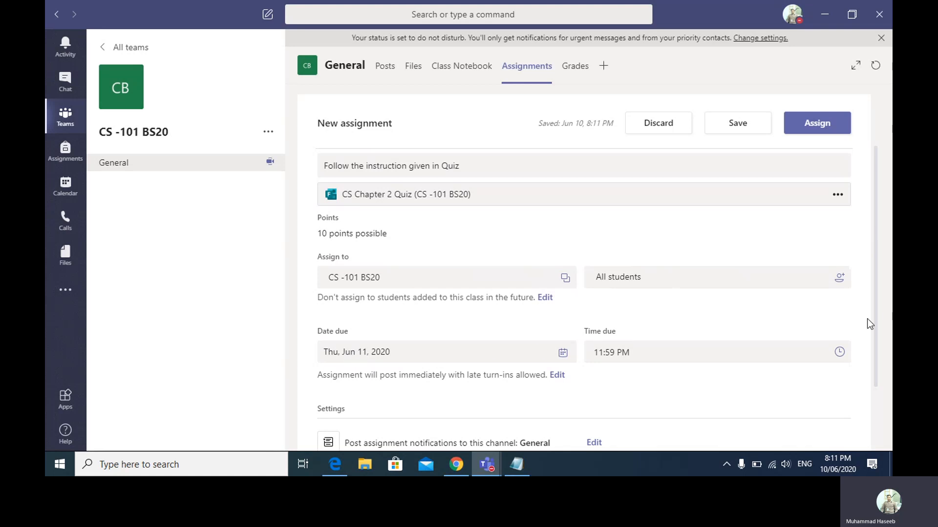
{"action": "scroll", "coordinate": [878, 324], "scroll_direction": "down", "scroll_amount": 3}
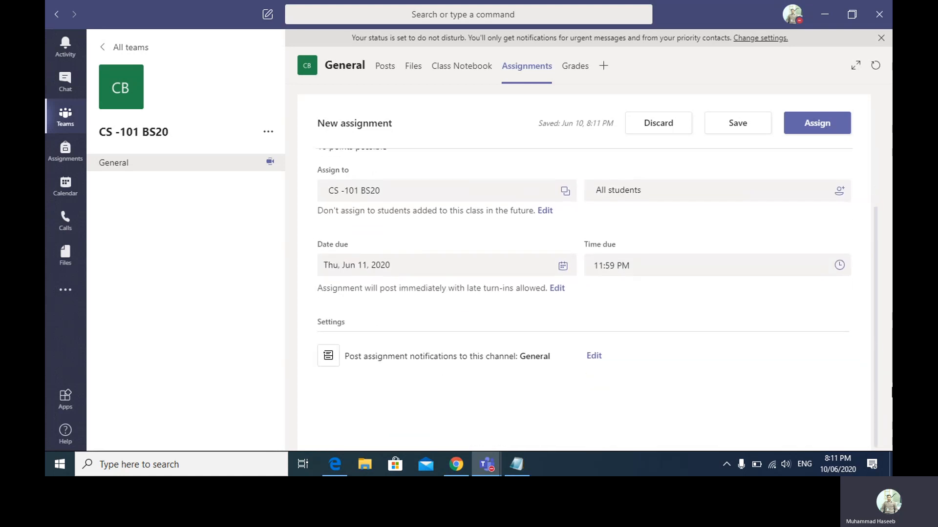
- Edit the assignment timeline and turn on scheduling to post in the future
{"action": "left_click", "coordinate": [557, 289]}
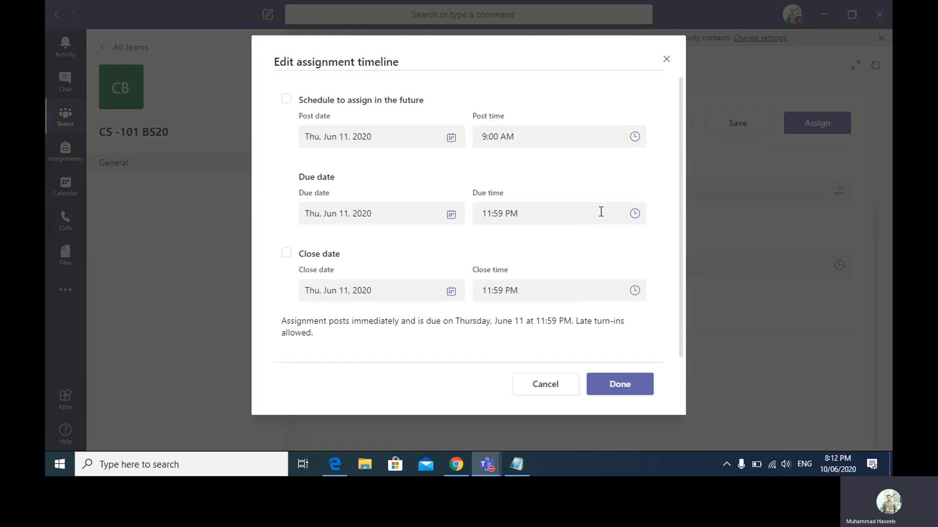
{"action": "left_click", "coordinate": [288, 100]}
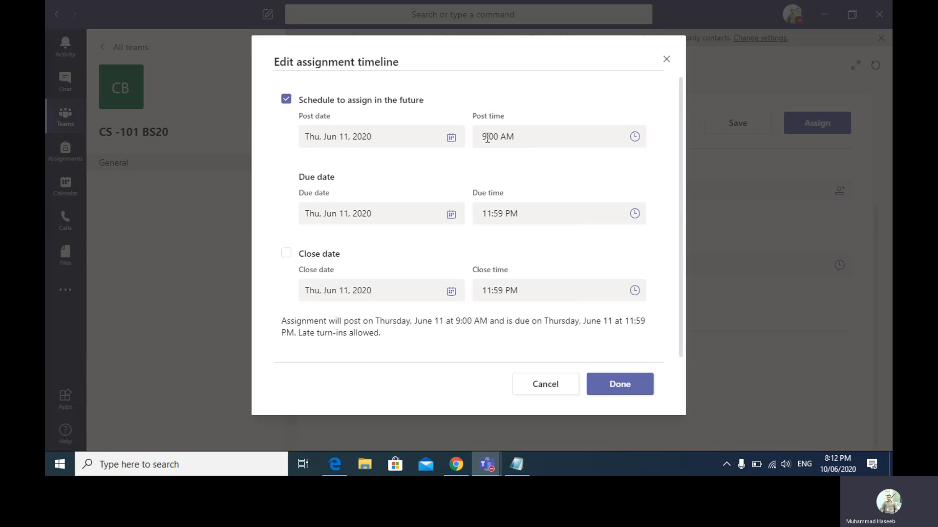
{"action": "left_click", "coordinate": [487, 138]}
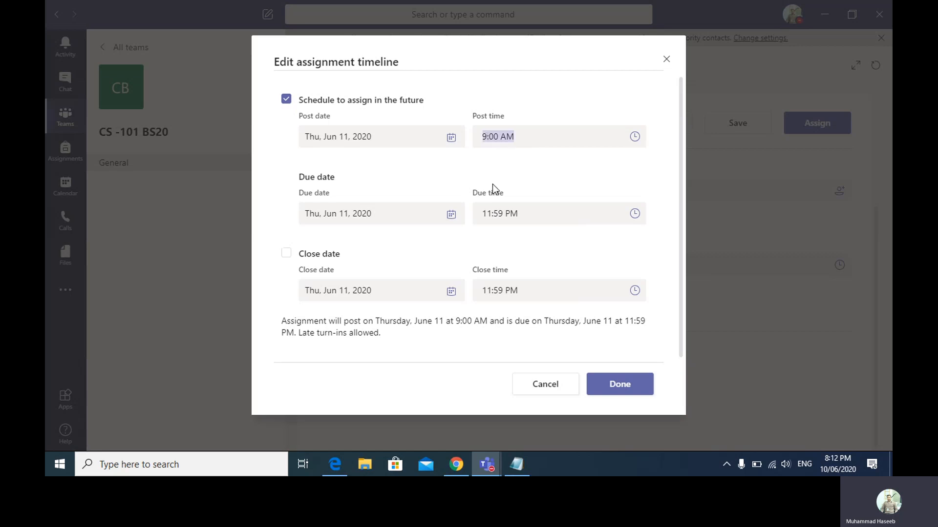
- Change the post time to 8:14 PM
{"action": "left_click", "coordinate": [483, 137]}
{"action": "key", "text": "Delete"}
{"action": "type", "text": "8"}
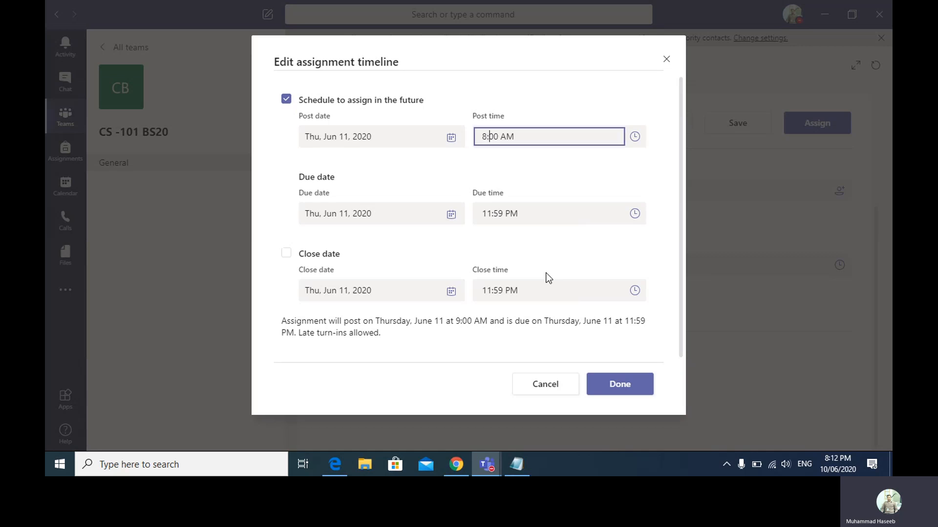
{"action": "key", "text": "Right"}
{"action": "key", "text": "Delete"}
{"action": "key", "text": "Delete"}
{"action": "type", "text": "2"}
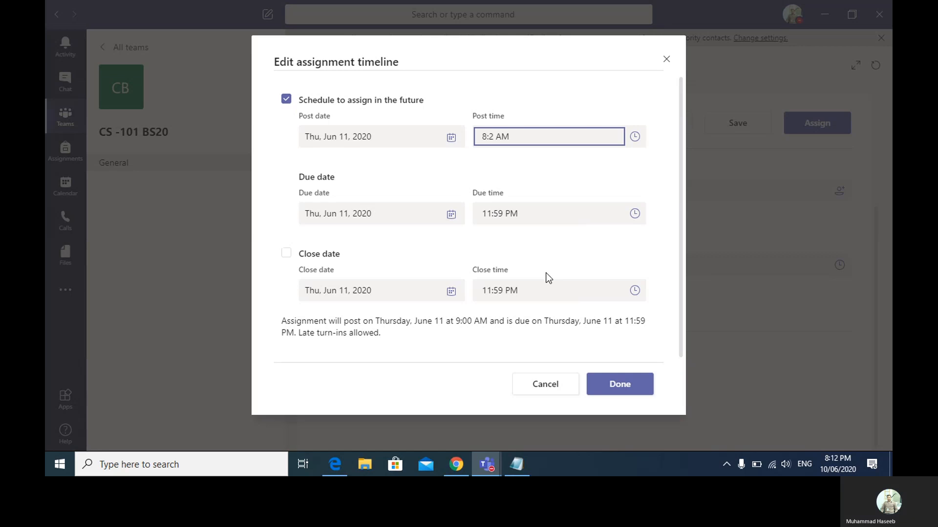
{"action": "type", "text": "0"}
{"action": "key", "text": "BackSpace"}
{"action": "key", "text": "BackSpace"}
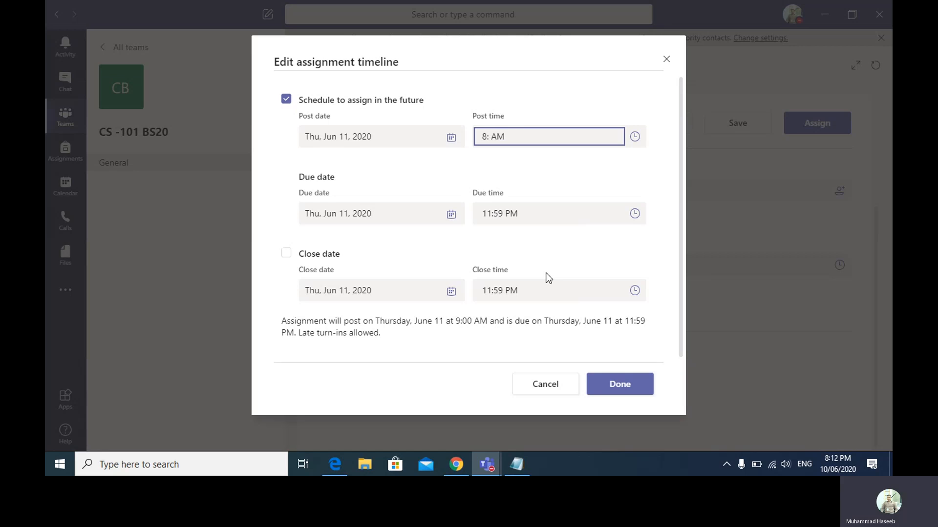
{"action": "type", "text": "15"}
{"action": "key", "text": "BackSpace"}
{"action": "type", "text": "4"}
{"action": "key", "text": "Right"}
{"action": "key", "text": "BackSpace"}
{"action": "type", "text": "P"}
- Set the post and due dates to June 10 and the due time to 8:14 PM
{"action": "left_click", "coordinate": [351, 132]}
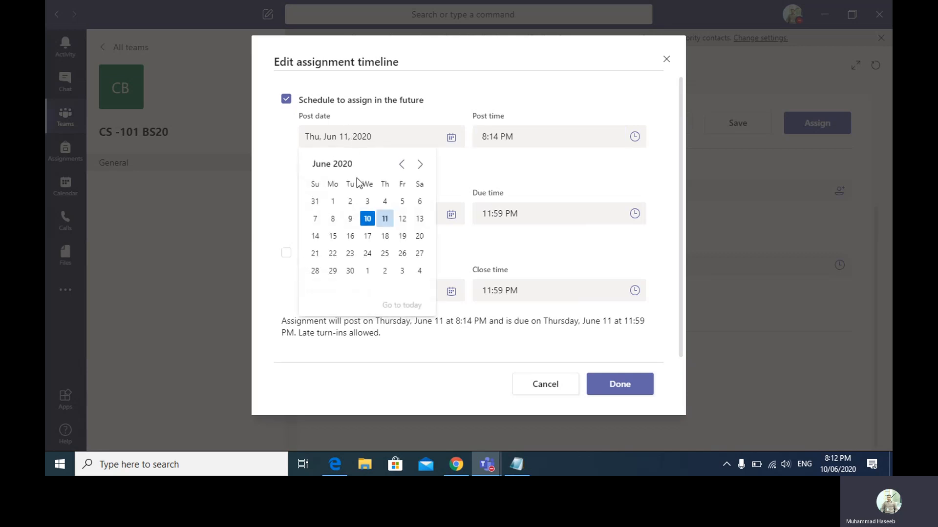
{"action": "left_click", "coordinate": [364, 219]}
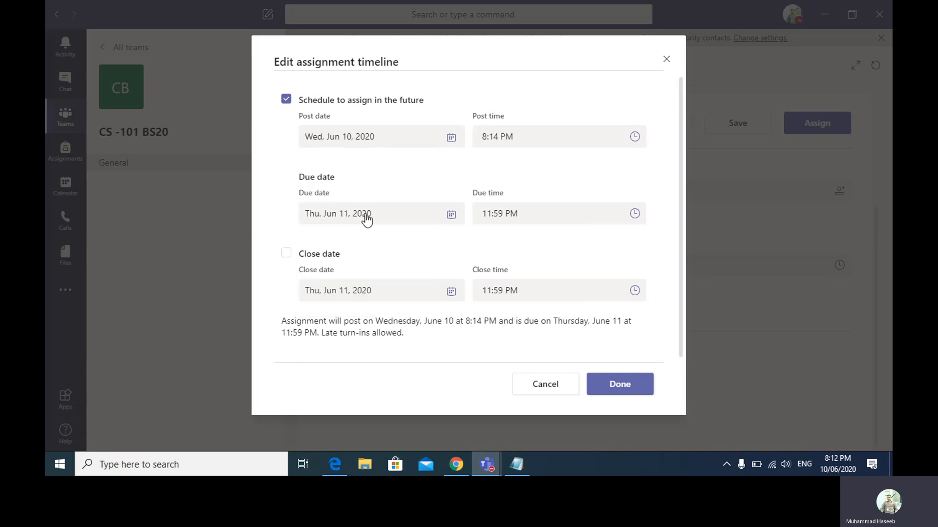
{"action": "left_click", "coordinate": [365, 218]}
{"action": "left_click", "coordinate": [367, 295]}
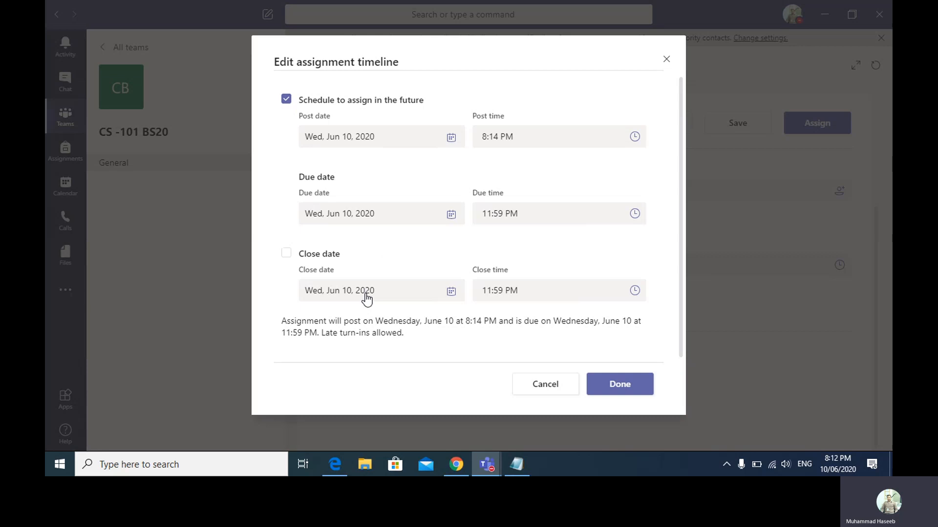
{"action": "left_click", "coordinate": [489, 219]}
{"action": "left_click", "coordinate": [491, 218]}
{"action": "key", "text": "BackSpace"}
{"action": "type", "text": "8"}
{"action": "key", "text": "BackSpace"}
{"action": "key", "text": "BackSpace"}
{"action": "type", "text": "8"}
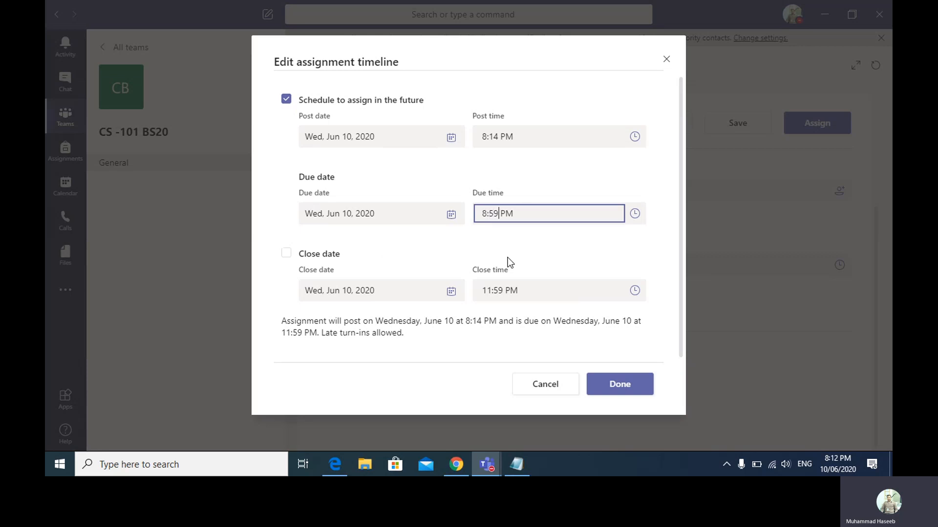
{"action": "key", "text": "Delete"}
{"action": "key", "text": "BackSpace"}
{"action": "type", "text": "25"}
{"action": "key", "text": "BackSpace"}
{"action": "key", "text": "BackSpace"}
{"action": "type", "text": "14"}
- Change the post time to 8:13 PM and add a close date closing at 8:20 PM
{"action": "left_click", "coordinate": [498, 140]}
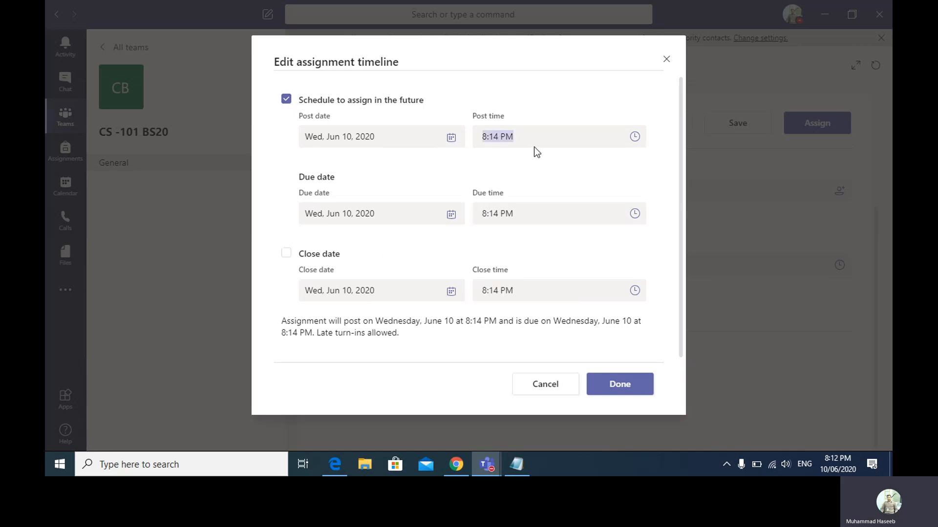
{"action": "left_click", "coordinate": [498, 141]}
{"action": "key", "text": "BackSpace"}
{"action": "type", "text": "3"}
{"action": "left_click", "coordinate": [286, 253]}
{"action": "left_click", "coordinate": [497, 291]}
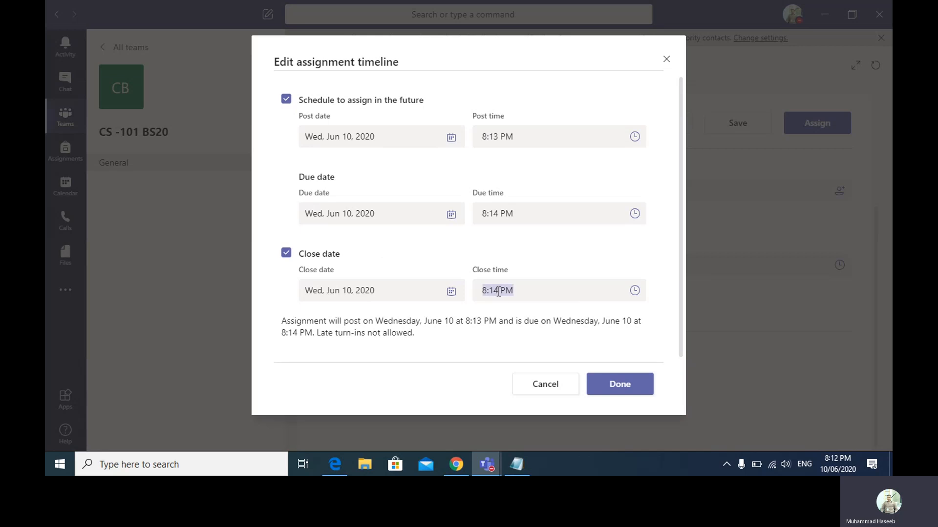
{"action": "left_click", "coordinate": [499, 292]}
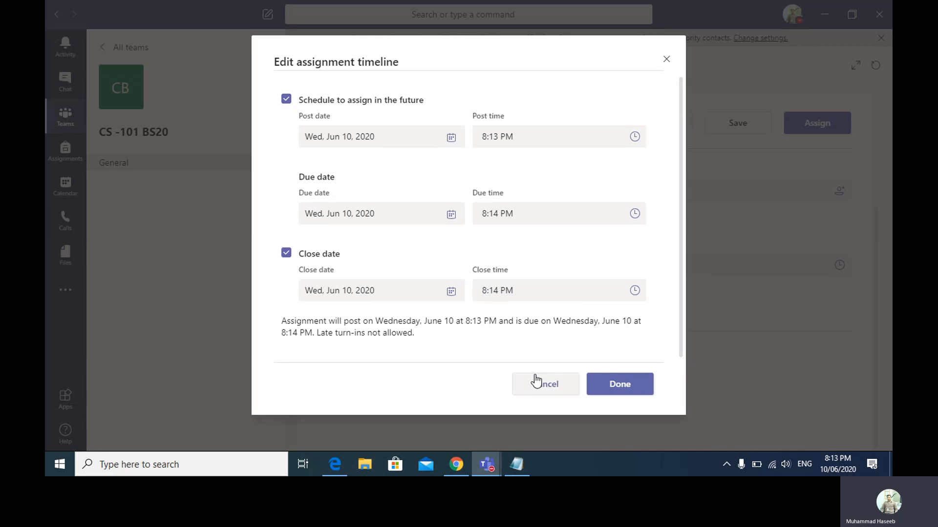
{"action": "key", "text": "BackSpace"}
{"action": "key", "text": "BackSpace"}
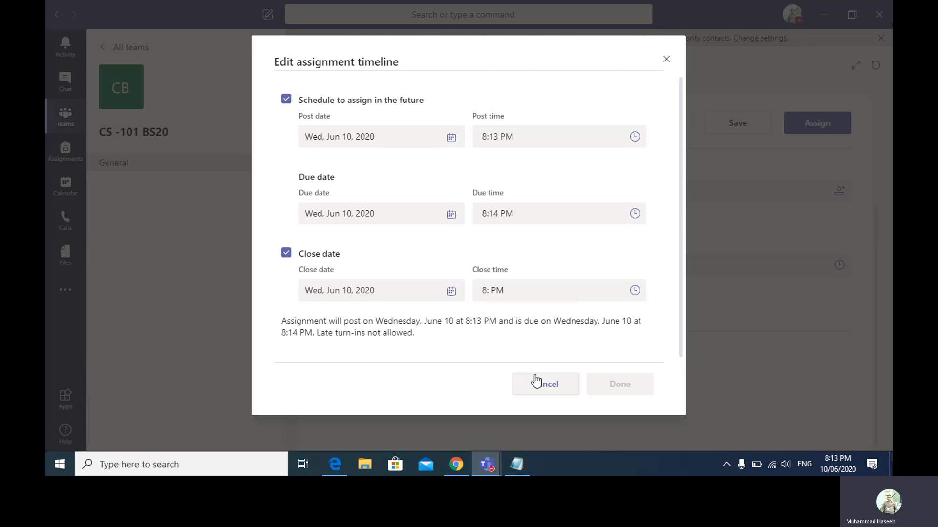
{"action": "type", "text": "20"}
- Confirm the 8:20 PM close time and change the post time to 8:14 PM
{"action": "left_click", "coordinate": [679, 334]}
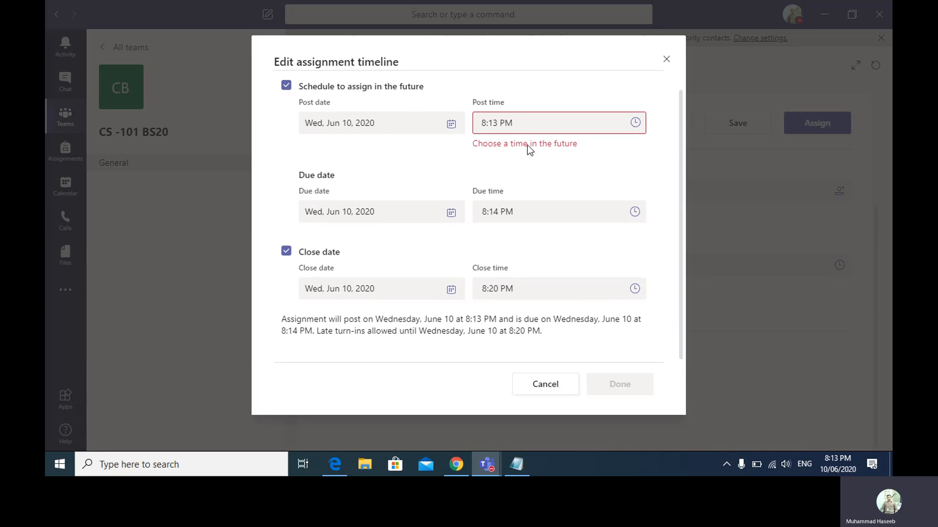
{"action": "left_click", "coordinate": [499, 124]}
{"action": "left_click", "coordinate": [494, 124]}
{"action": "key", "text": "Delete"}
{"action": "type", "text": "4"}
- Change the due time to 8:15 PM and save the assignment timeline
{"action": "left_click", "coordinate": [494, 212]}
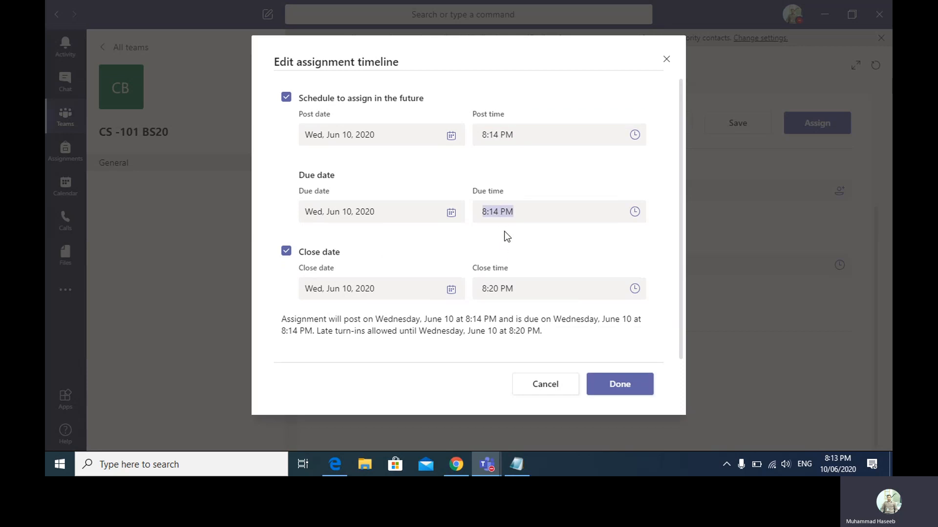
{"action": "left_click", "coordinate": [498, 214]}
{"action": "key", "text": "Left"}
{"action": "key", "text": "Delete"}
{"action": "type", "text": "5"}
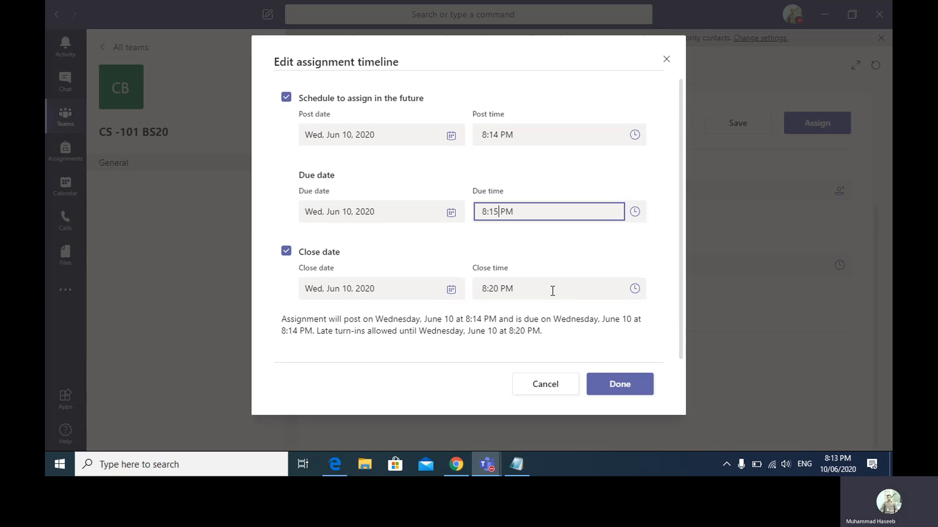
{"action": "left_click", "coordinate": [619, 382]}
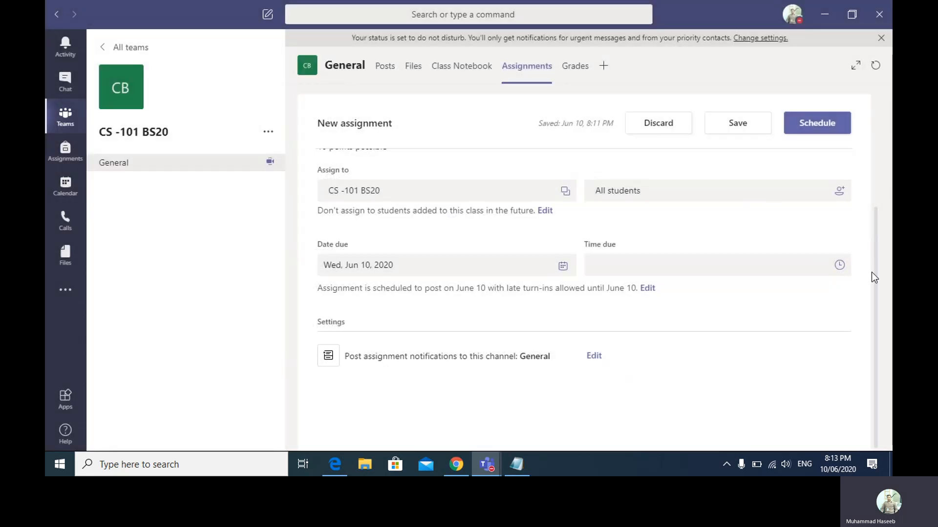
- Schedule CS Chapter 2 Quiz, then open its assignment card from the General posts feed
{"action": "left_click", "coordinate": [824, 123]}
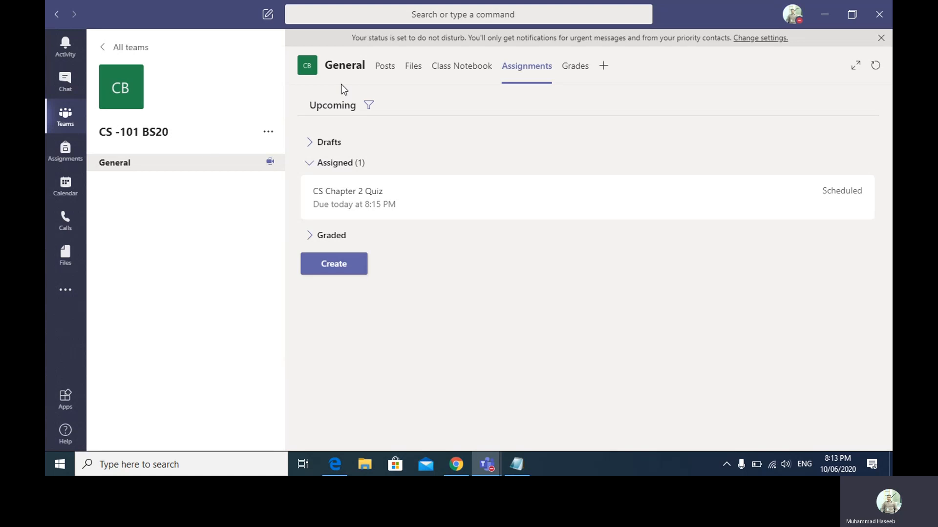
{"action": "left_click", "coordinate": [384, 73]}
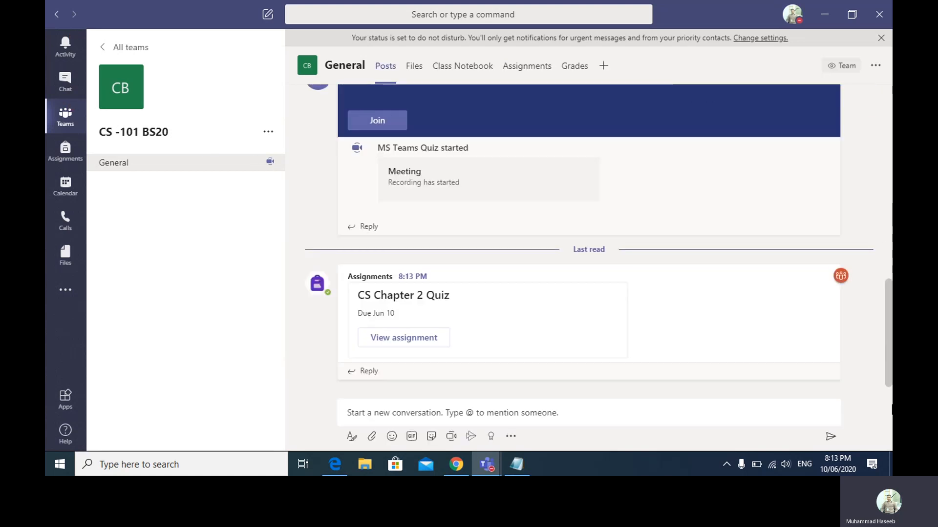
{"action": "left_click", "coordinate": [422, 337]}
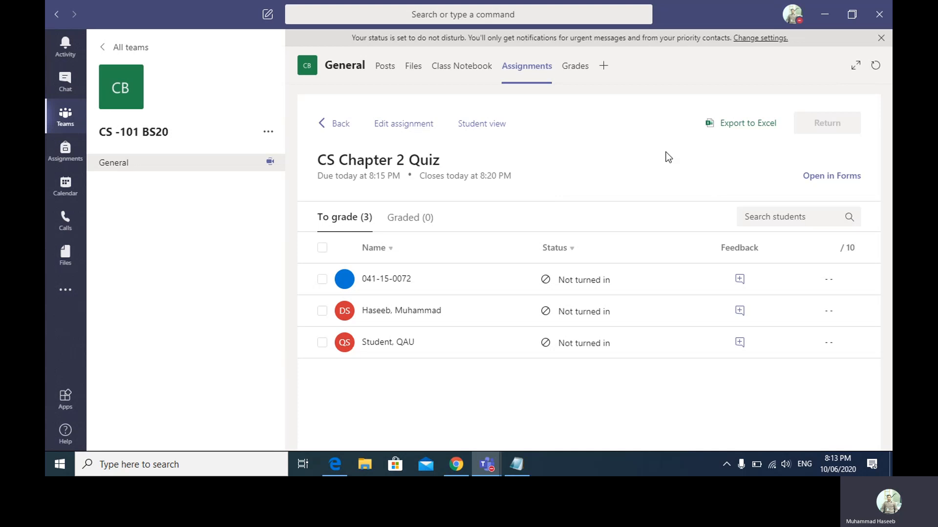
- Open the quiz assignment for editing, then go back to the General channel's posts
{"action": "left_click", "coordinate": [396, 128]}
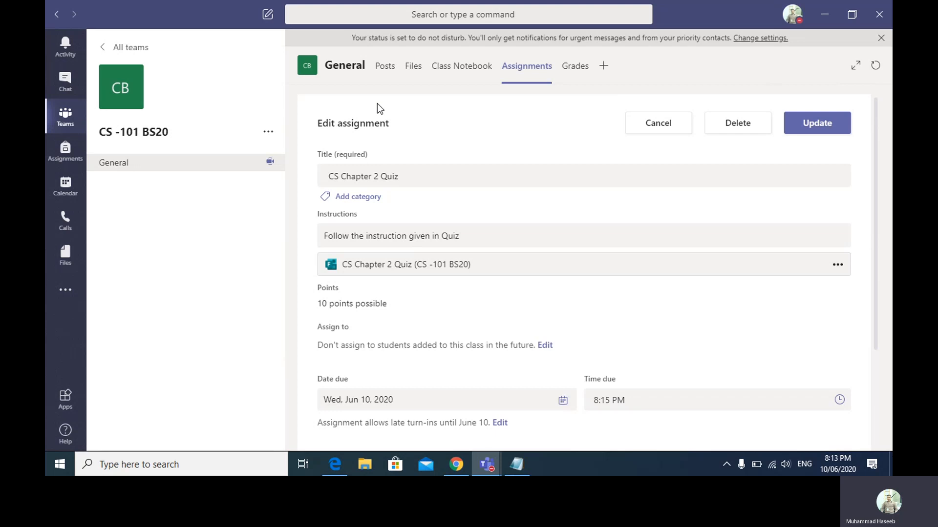
{"action": "left_click", "coordinate": [384, 68]}
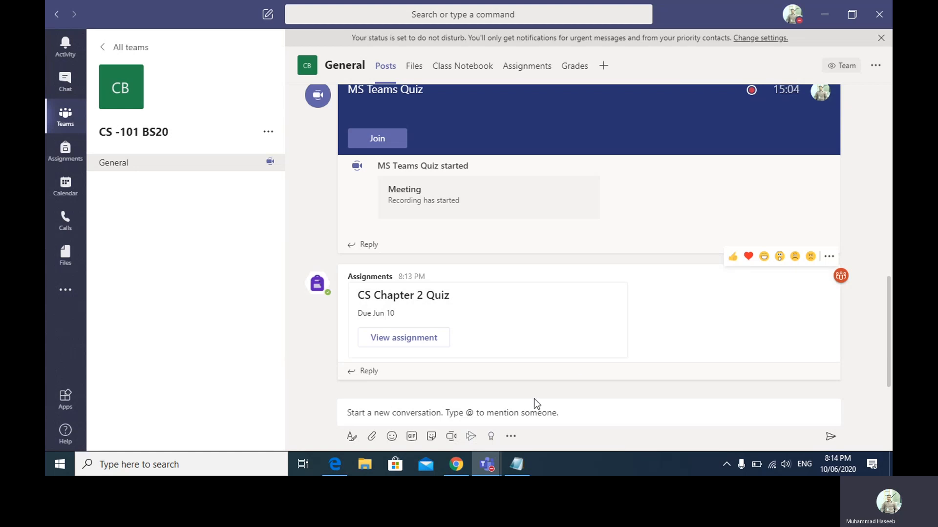
- Open teams.microsoft.com in a new Chrome tab
{"action": "left_click", "coordinate": [457, 466]}
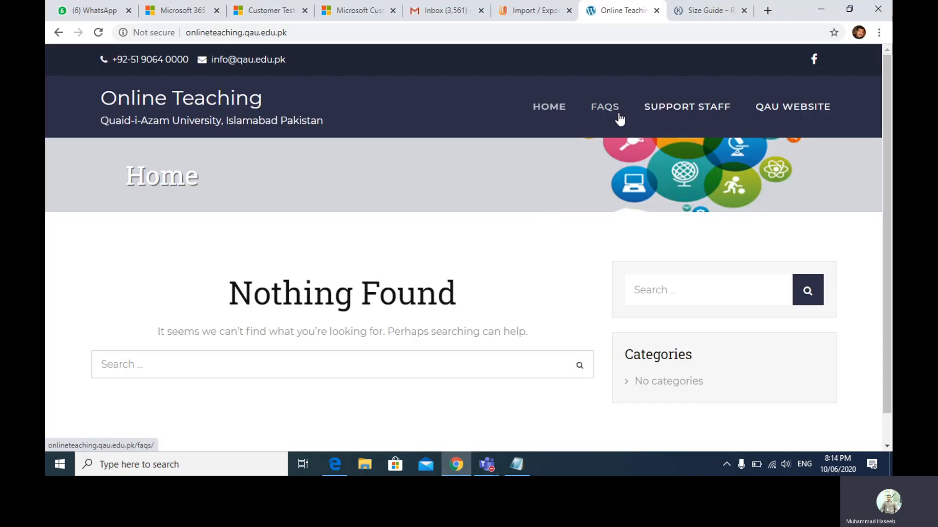
{"action": "left_click", "coordinate": [766, 12]}
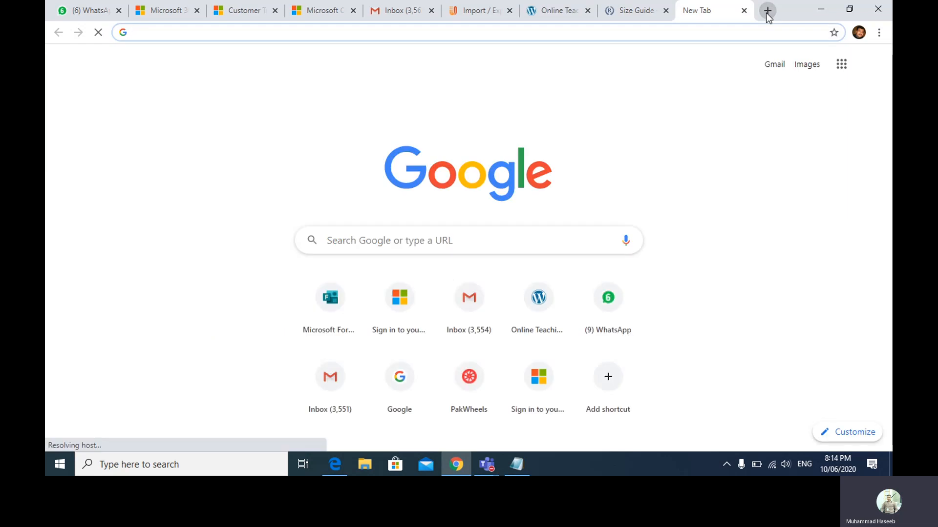
{"action": "type", "text": "teams.mi"}
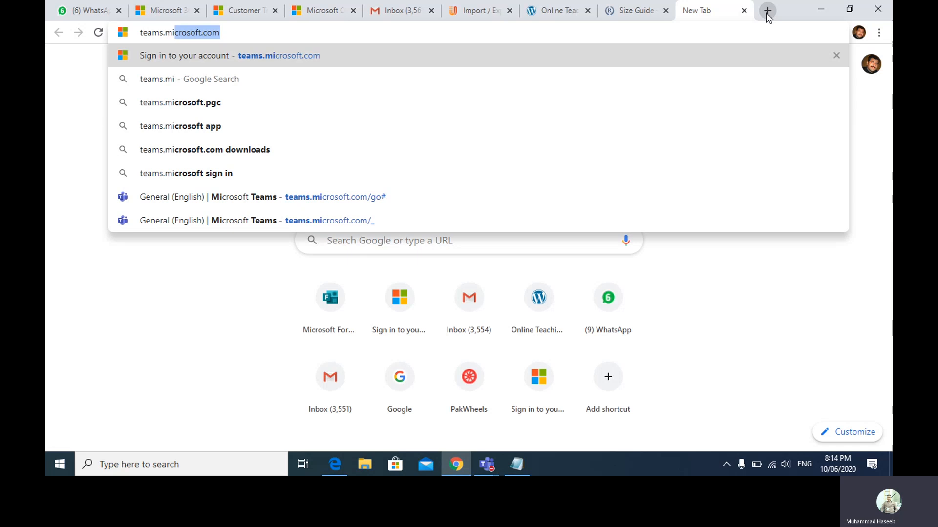
{"action": "key", "text": "Return"}
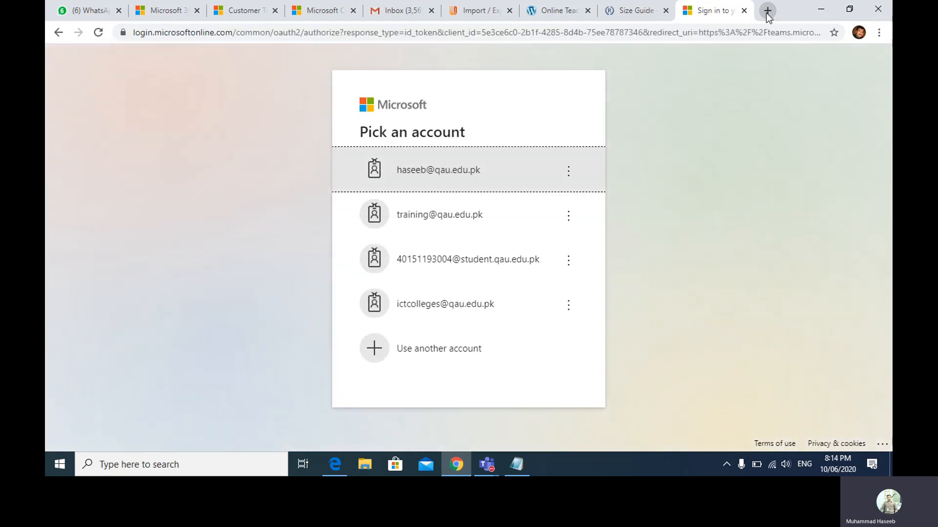
- Sign in with a different student account's e-mail and password
{"action": "left_click", "coordinate": [478, 347]}
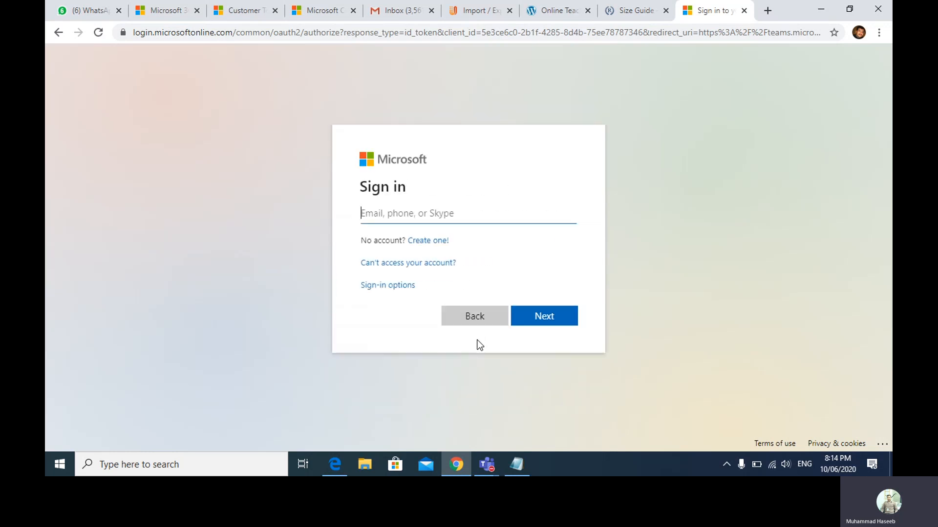
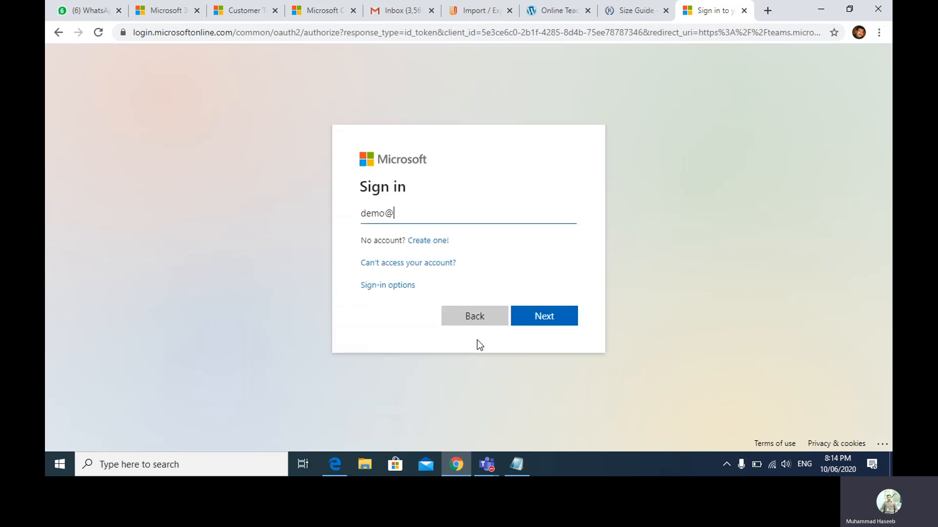
{"action": "key", "text": "Return"}
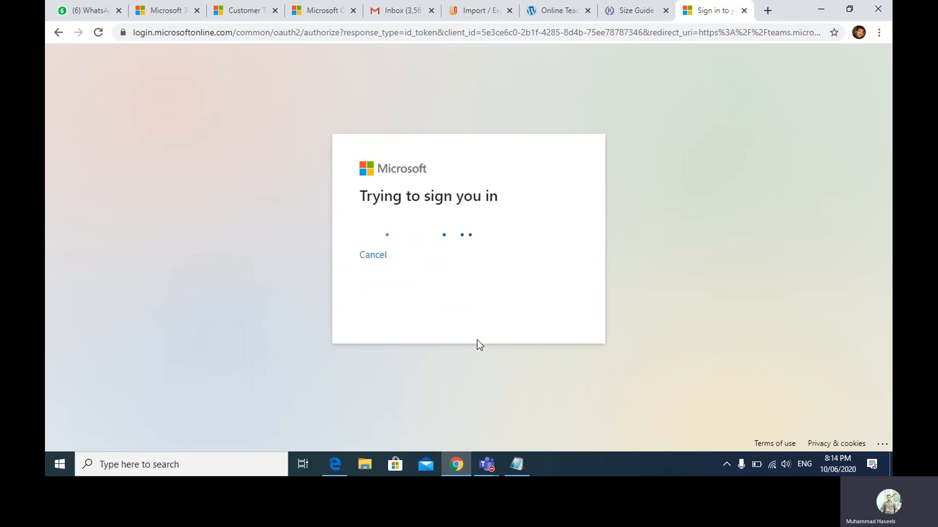
{"action": "type", "text": "*"}
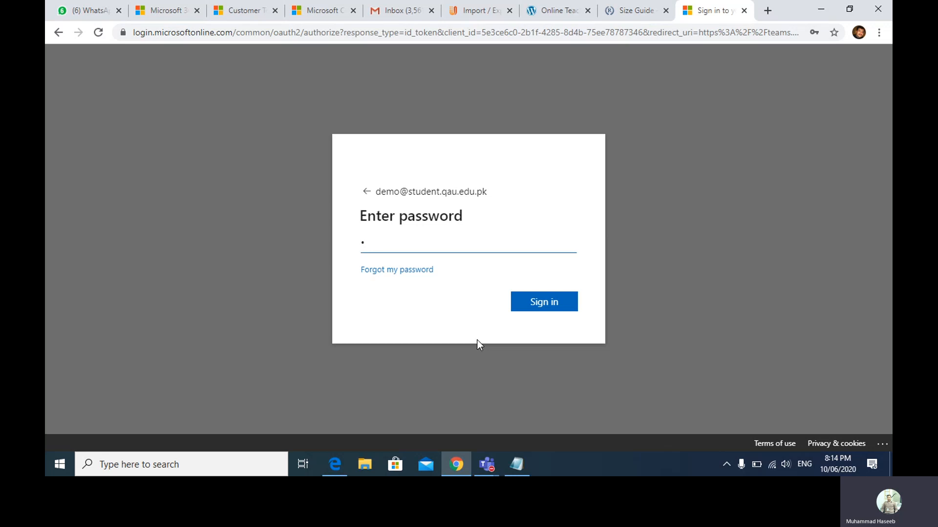
{"action": "type", "text": "*******"}
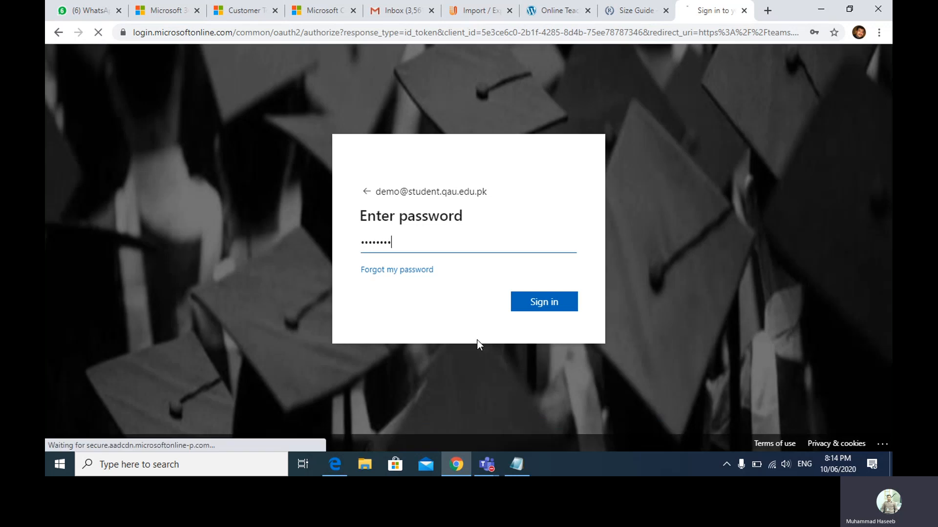
{"action": "key", "text": "Return"}
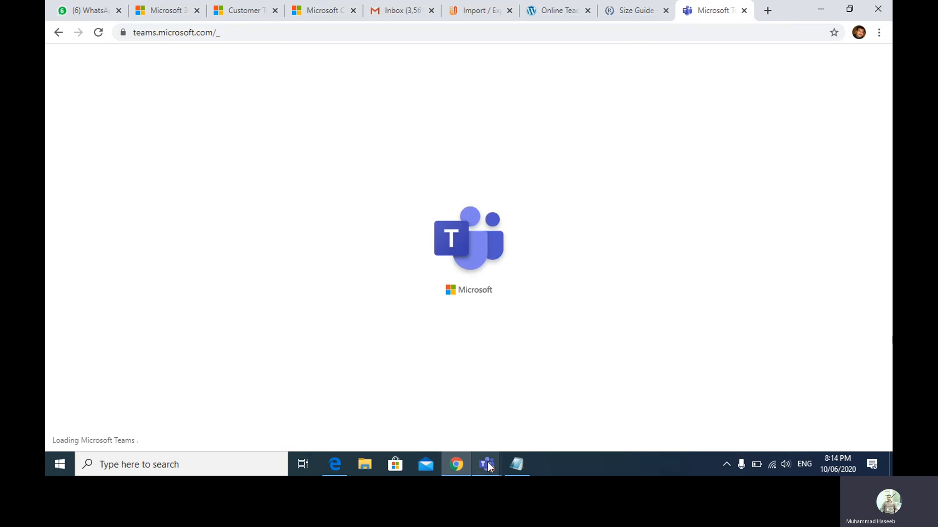
- Review the class team's three members in the Teams desktop app, then return to the browser
{"action": "mouse_move", "coordinate": [487, 464]}
{"action": "left_click", "coordinate": [473, 406]}
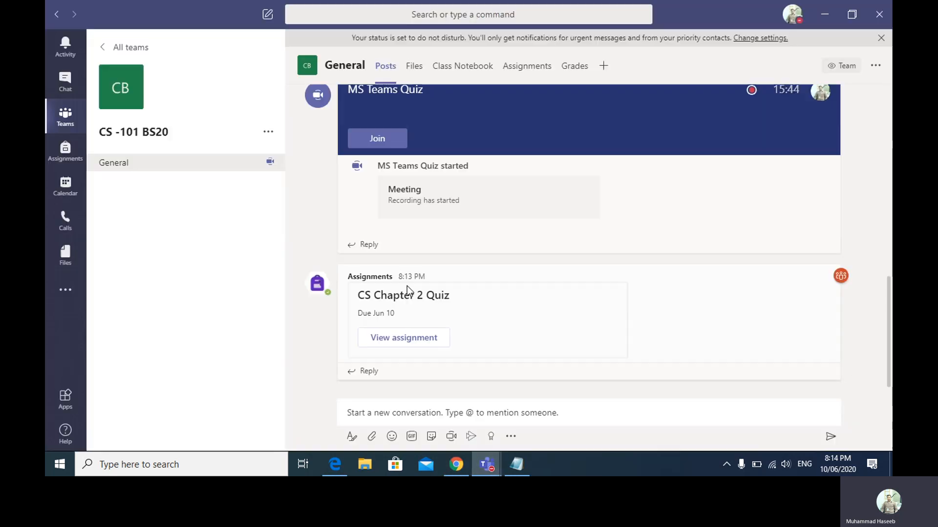
{"action": "left_click", "coordinate": [267, 134]}
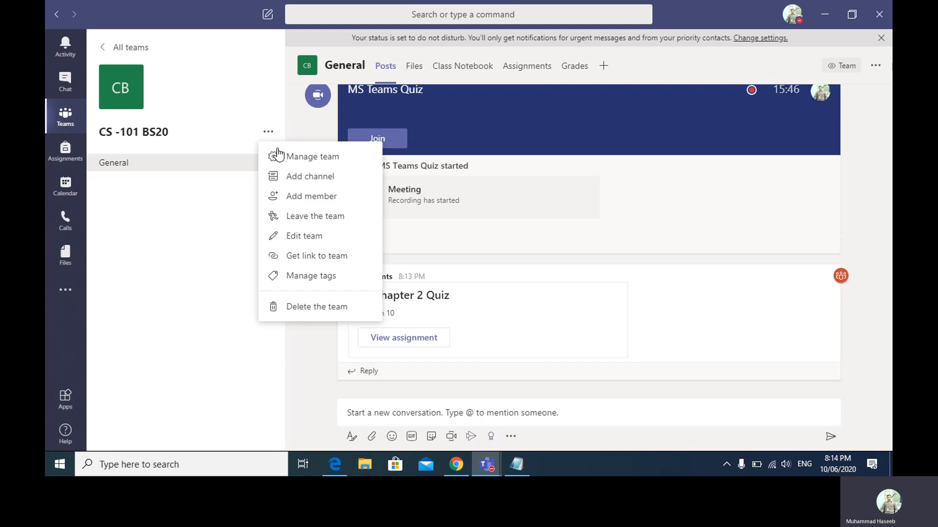
{"action": "left_click", "coordinate": [291, 159]}
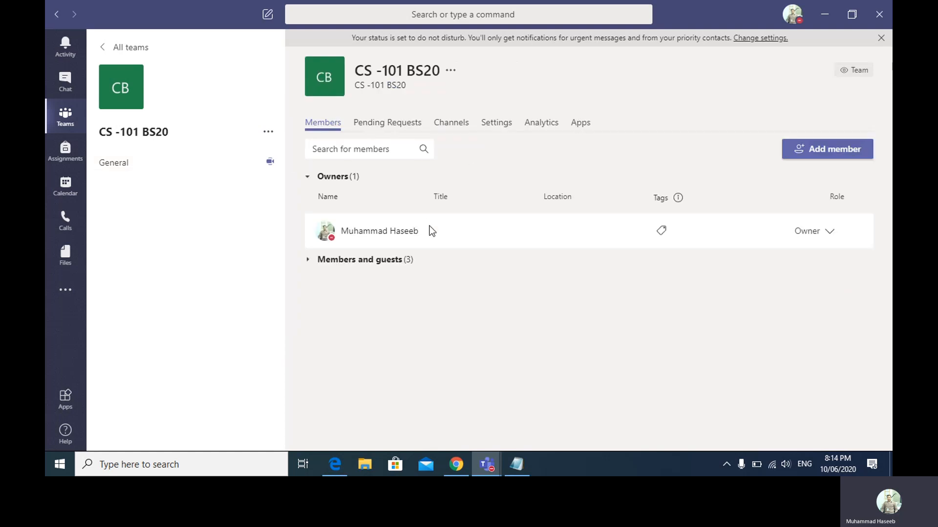
{"action": "left_click", "coordinate": [307, 263]}
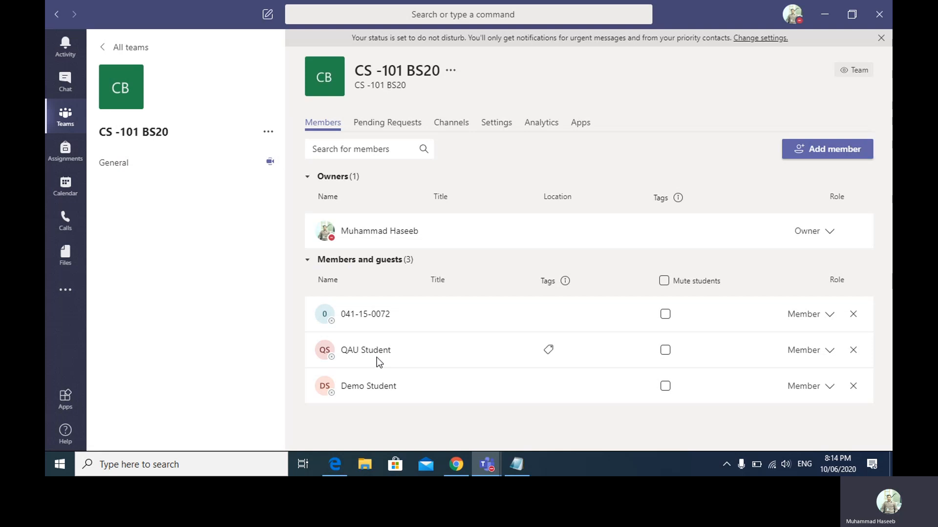
{"action": "mouse_move", "coordinate": [375, 353]}
{"action": "left_click", "coordinate": [269, 134]}
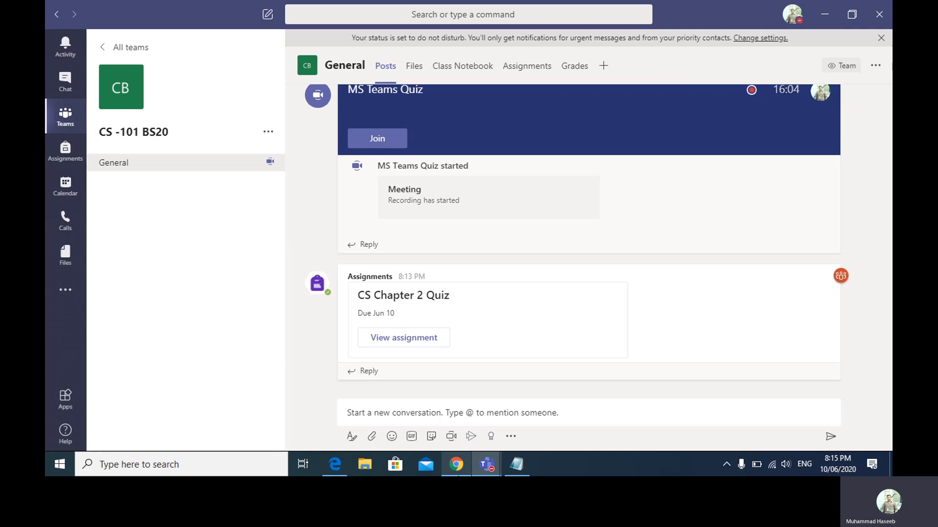
{"action": "left_click", "coordinate": [457, 469]}
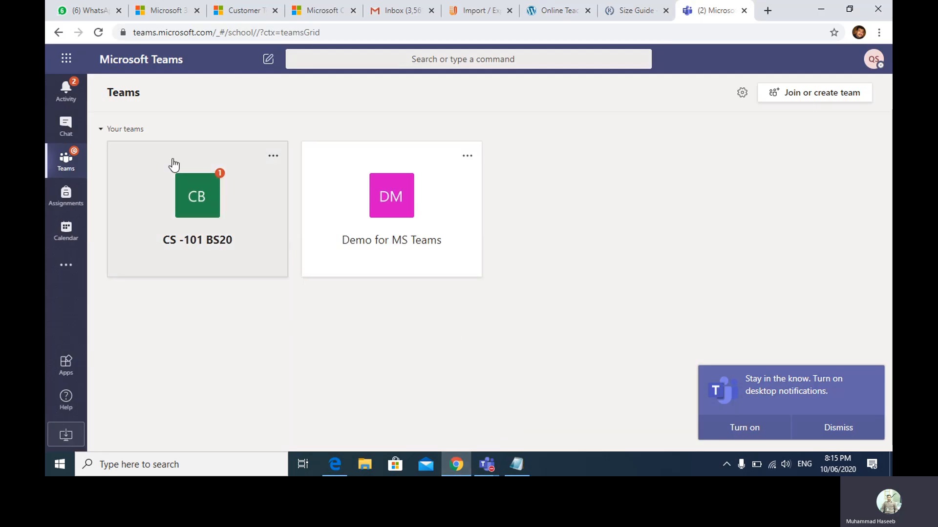
- As the student, open CS -101 BS20, allow notifications, and open the CS Chapter 2 Quiz form
{"action": "left_click", "coordinate": [210, 194]}
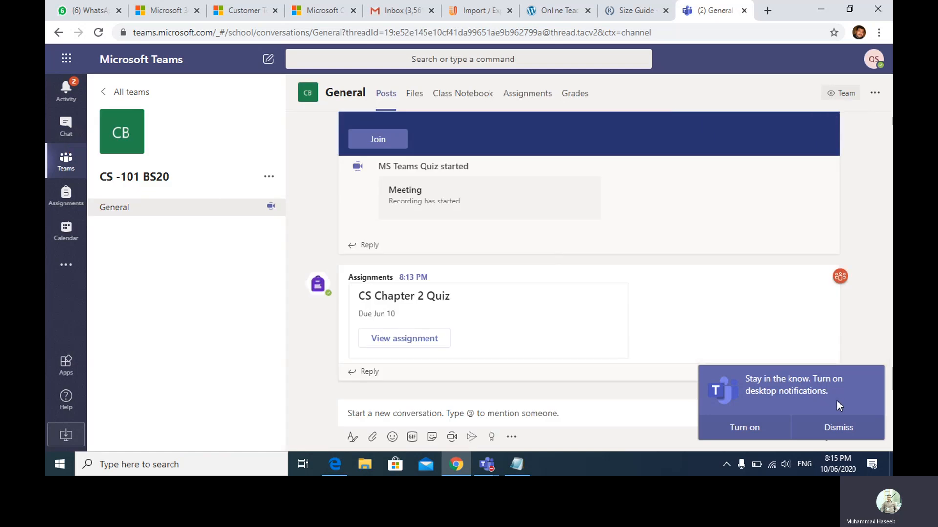
{"action": "left_click", "coordinate": [757, 433]}
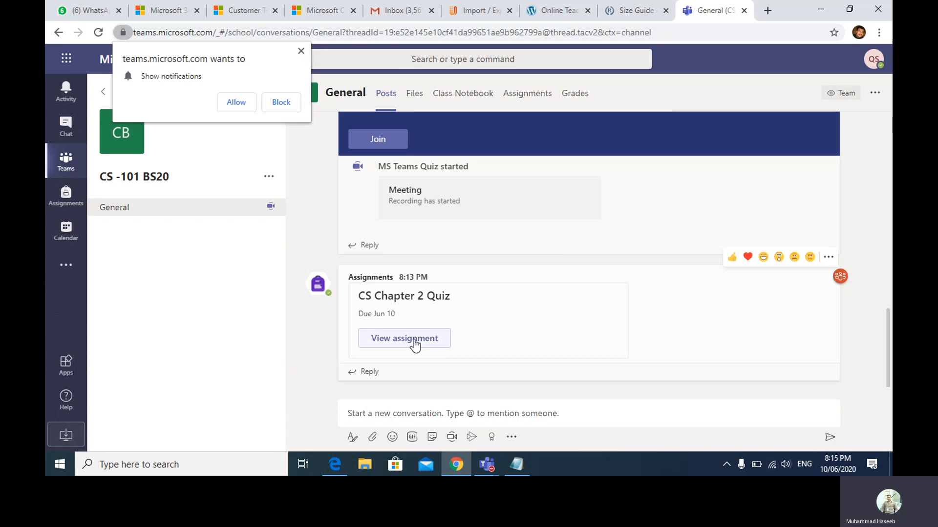
{"action": "left_click", "coordinate": [380, 342]}
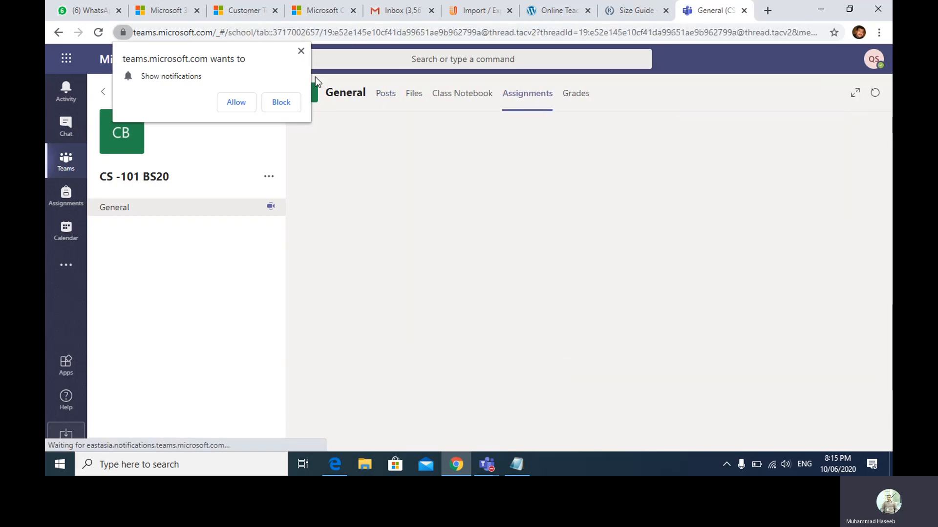
{"action": "left_click", "coordinate": [243, 104]}
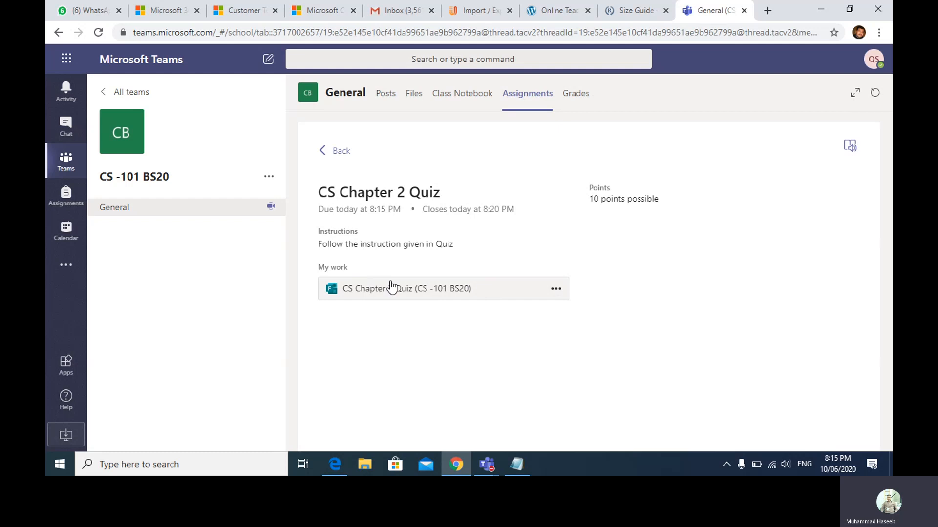
{"action": "left_click", "coordinate": [446, 288]}
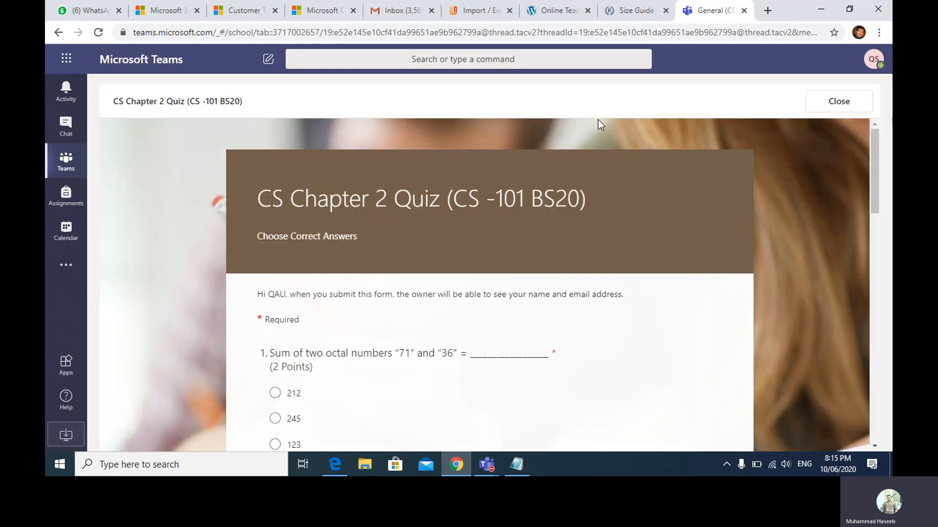
- Answer 12 for question 3, Network Layer for question 4 and AND Gate for question 5
{"action": "left_click_drag", "start_coordinate": [876, 180], "coordinate": [883, 219]}
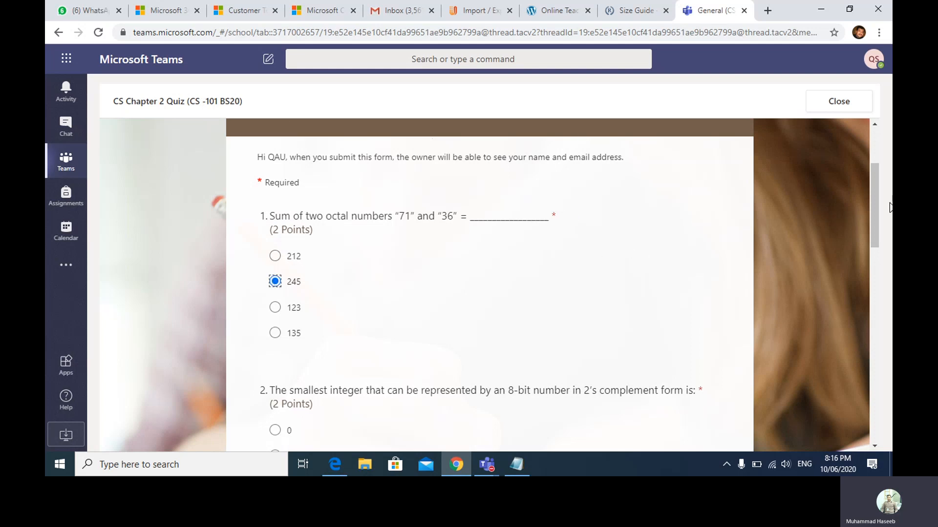
{"action": "left_click_drag", "start_coordinate": [871, 209], "coordinate": [871, 265]}
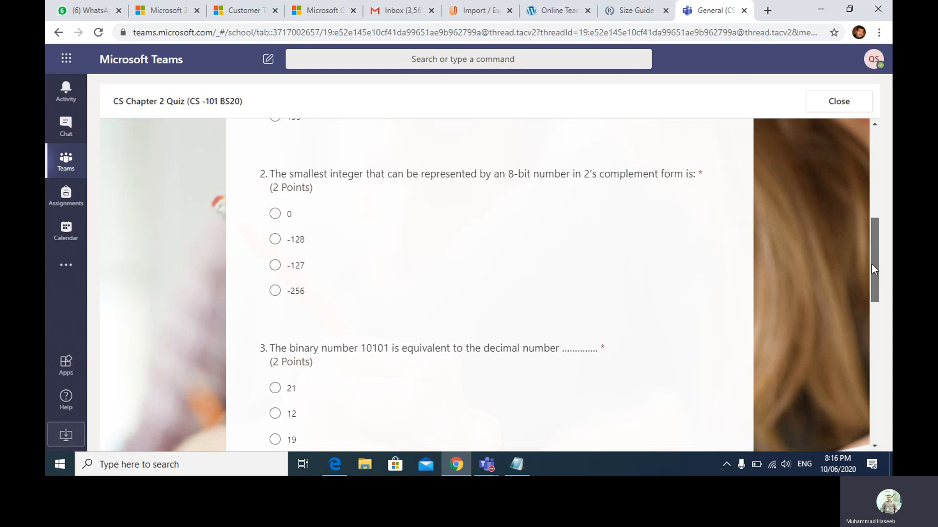
{"action": "left_click", "coordinate": [274, 414]}
{"action": "left_click_drag", "start_coordinate": [872, 268], "coordinate": [889, 366]}
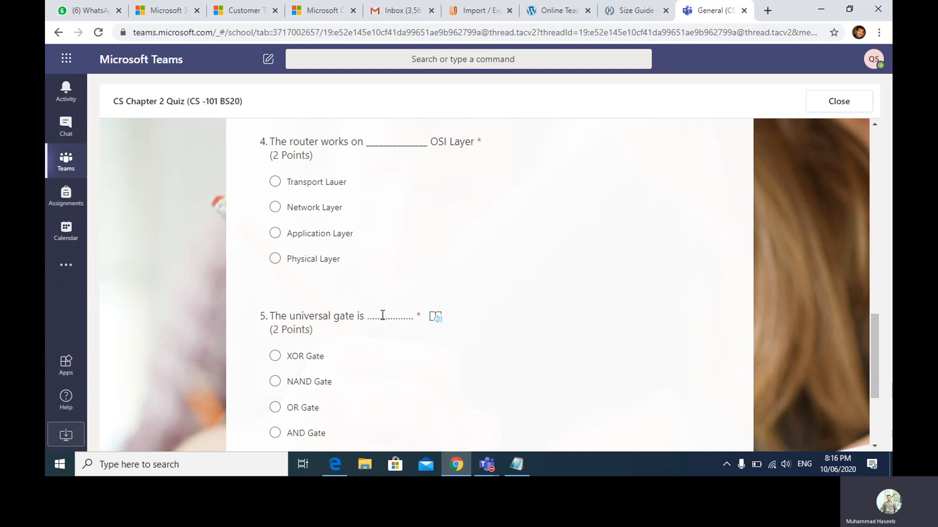
{"action": "left_click", "coordinate": [275, 207]}
{"action": "left_click", "coordinate": [275, 432]}
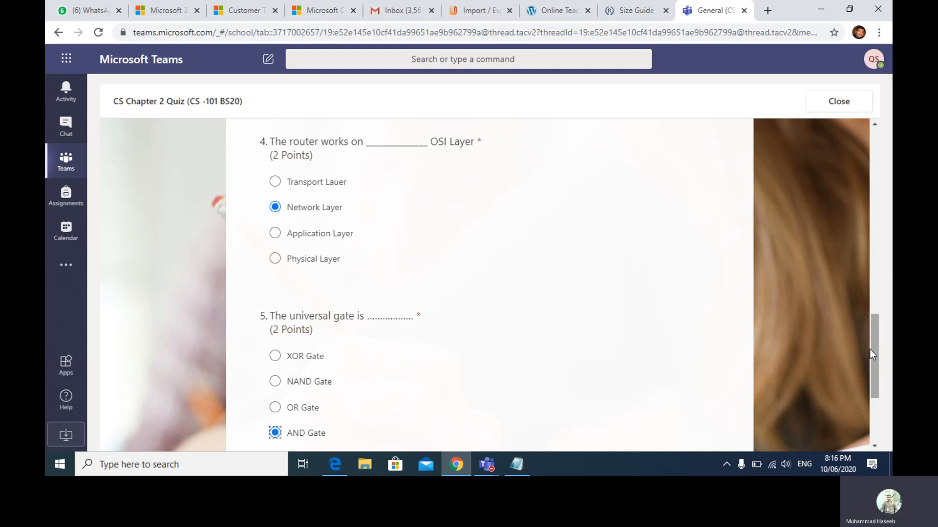
{"action": "left_click_drag", "start_coordinate": [873, 358], "coordinate": [877, 399]}
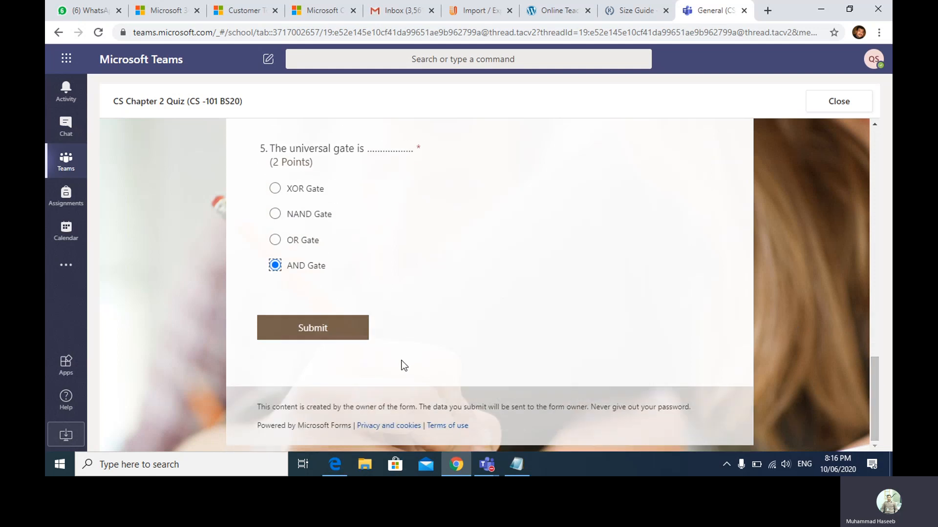
- After a rejected submit, answer question 2 with 0 and submit the quiz again
{"action": "left_click", "coordinate": [344, 336]}
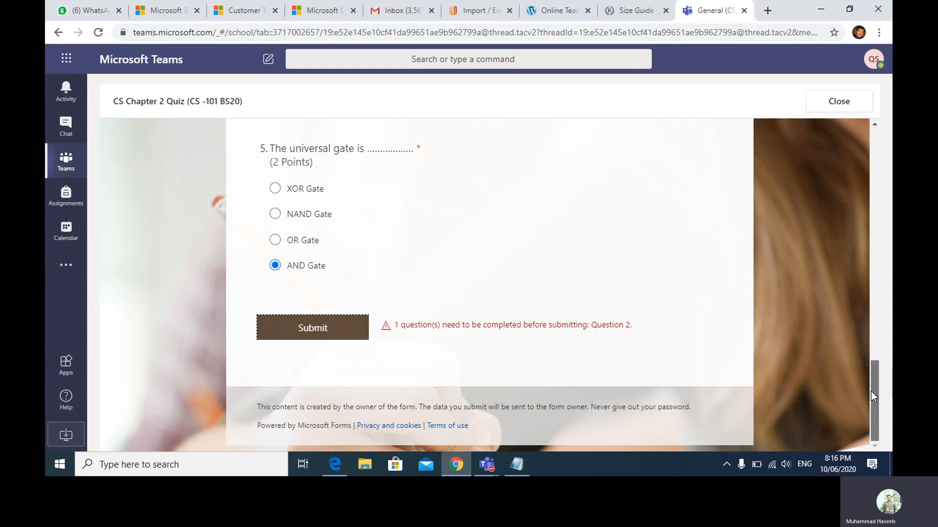
{"action": "left_click_drag", "start_coordinate": [871, 391], "coordinate": [861, 244]}
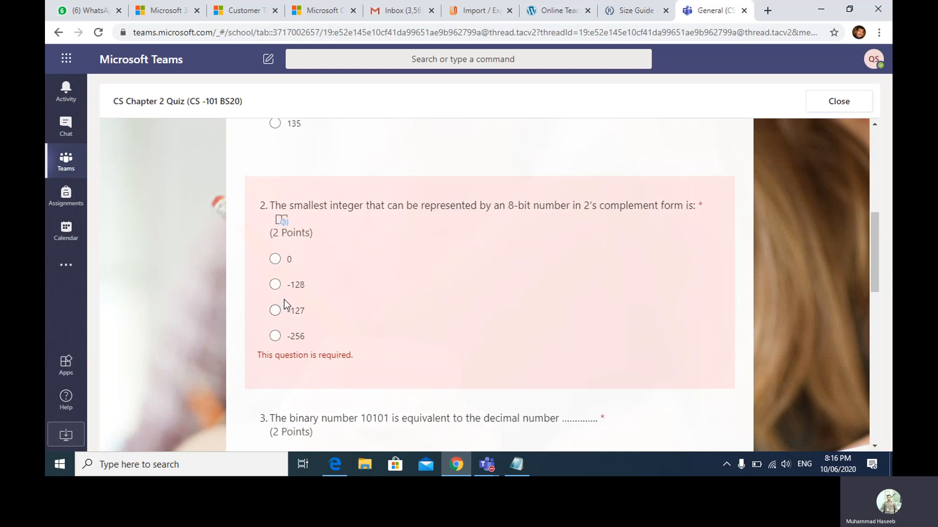
{"action": "left_click", "coordinate": [273, 313]}
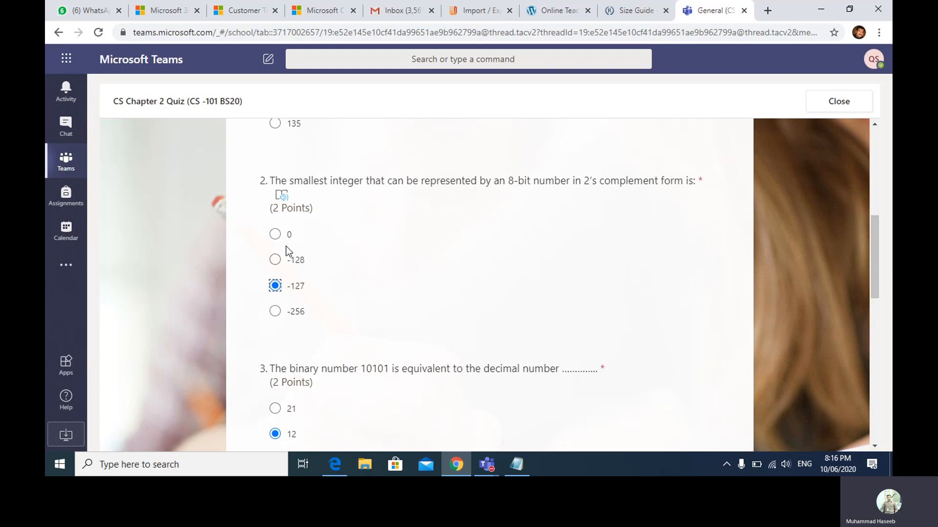
{"action": "left_click", "coordinate": [278, 234]}
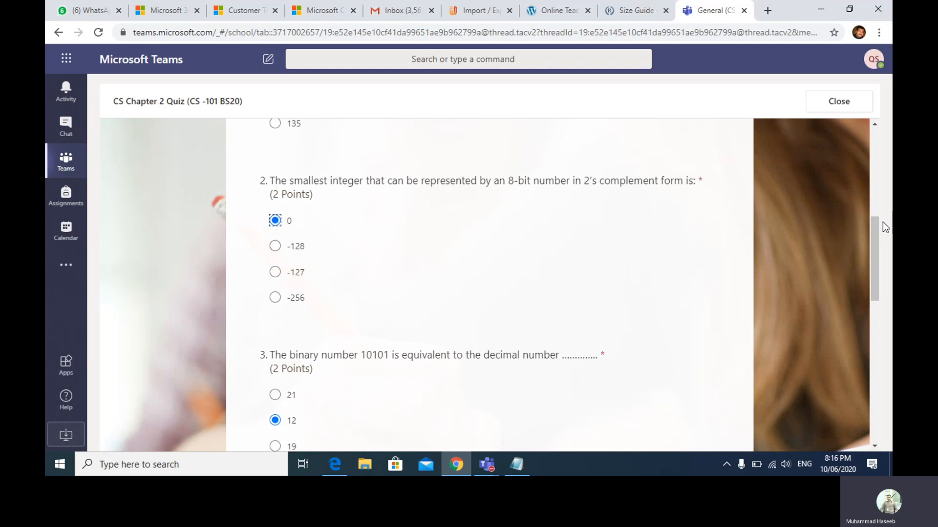
{"action": "left_click_drag", "start_coordinate": [872, 233], "coordinate": [874, 374]}
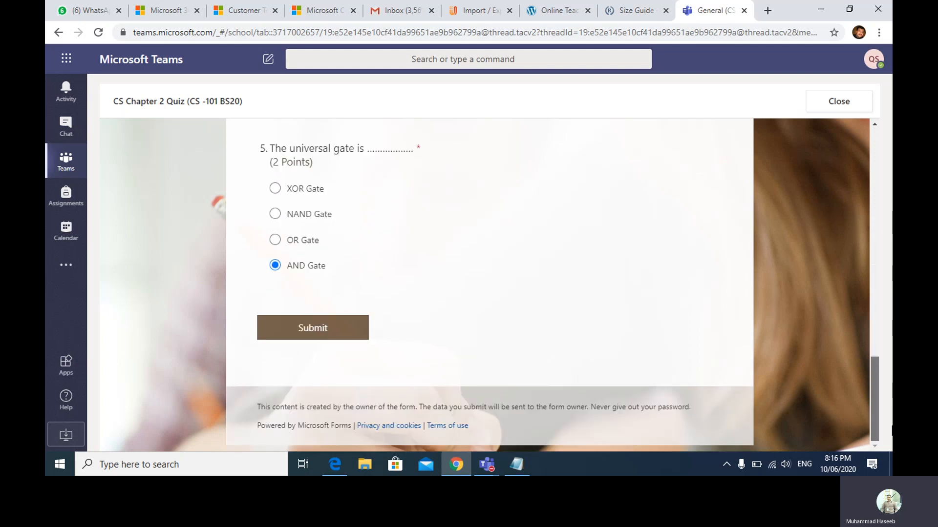
{"action": "left_click", "coordinate": [347, 323]}
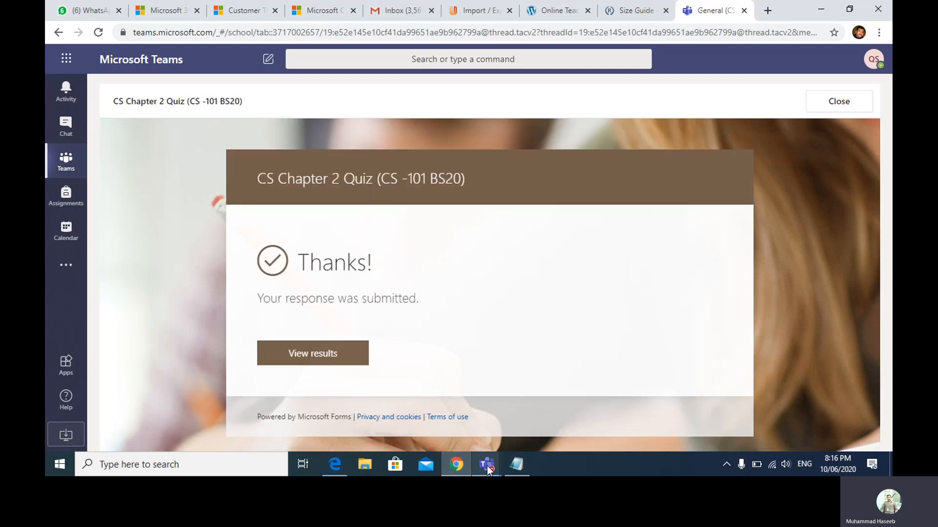
{"action": "mouse_move", "coordinate": [485, 461]}
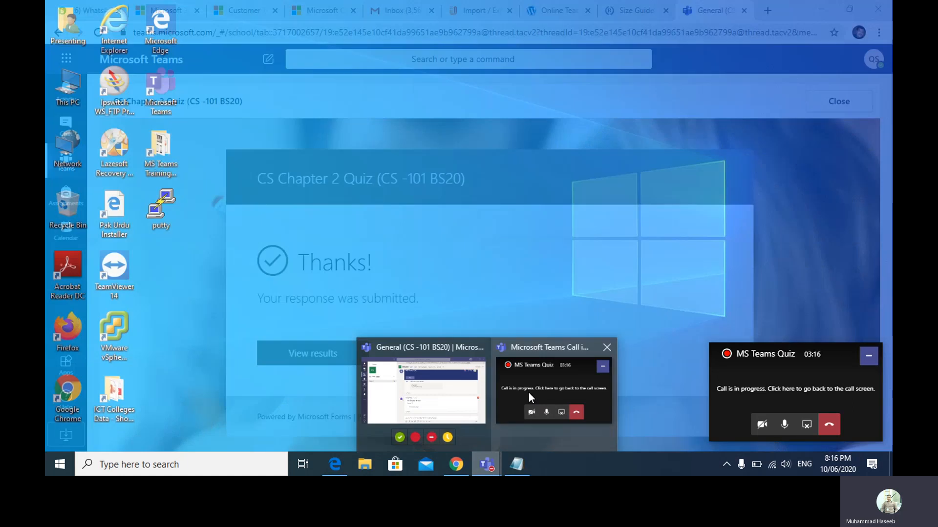
{"action": "left_click", "coordinate": [528, 393]}
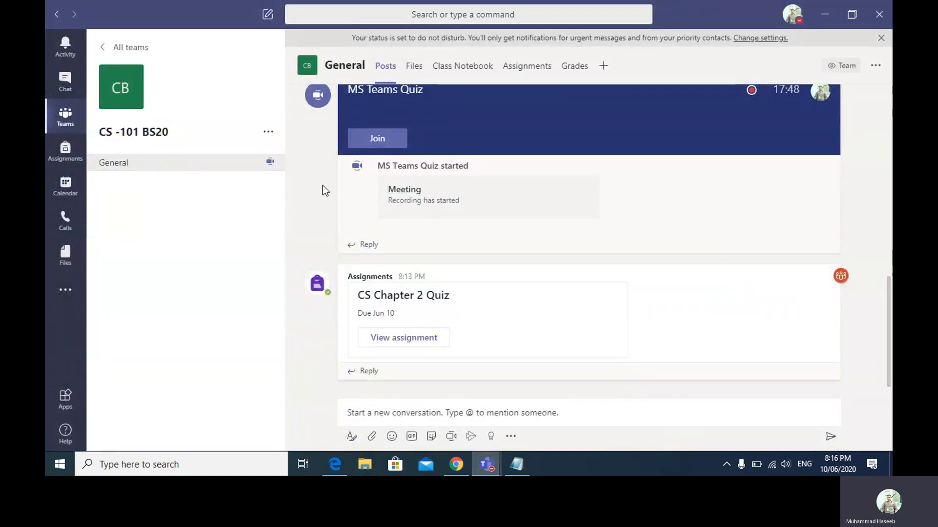
{"action": "left_click", "coordinate": [519, 72]}
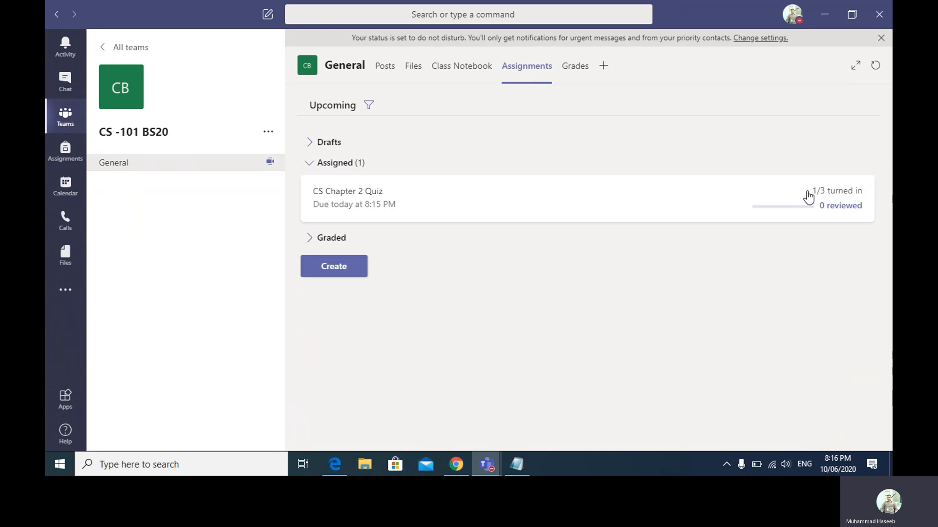
{"action": "left_click", "coordinate": [366, 192]}
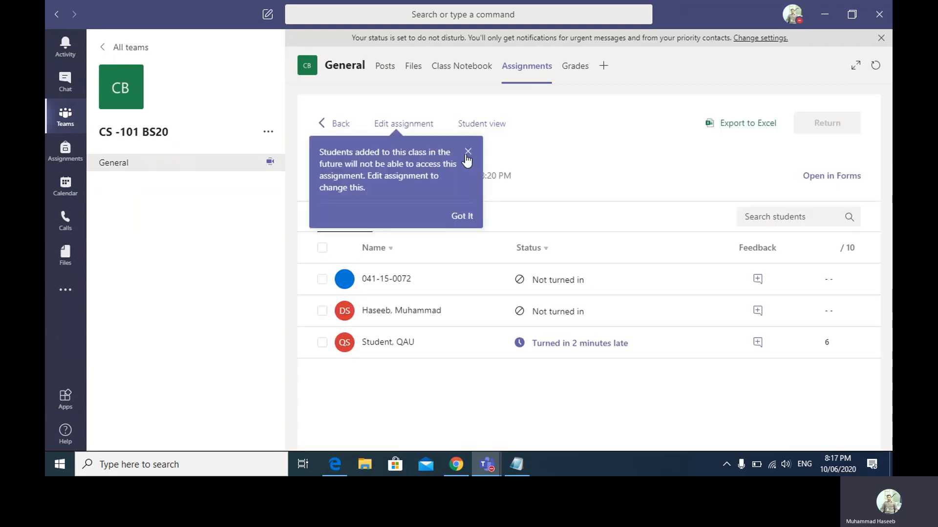
{"action": "left_click", "coordinate": [468, 151]}
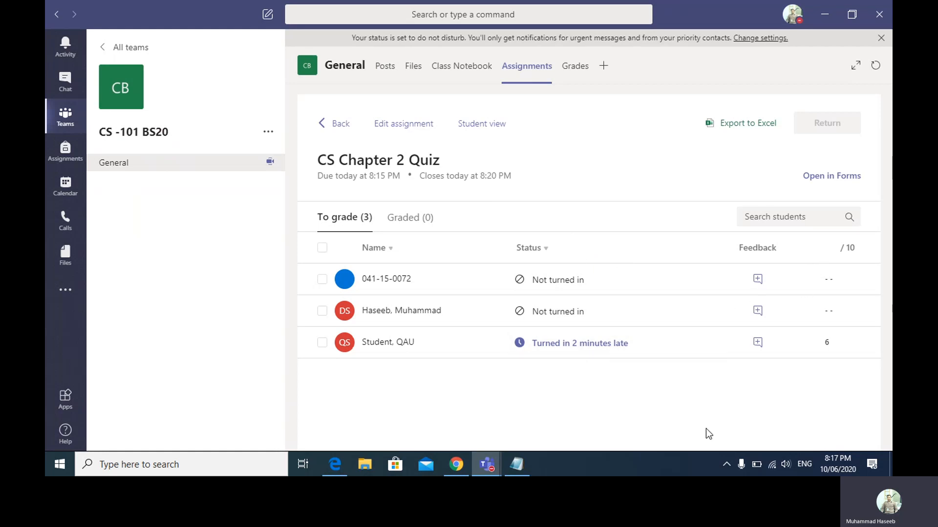
{"action": "left_click", "coordinate": [454, 464]}
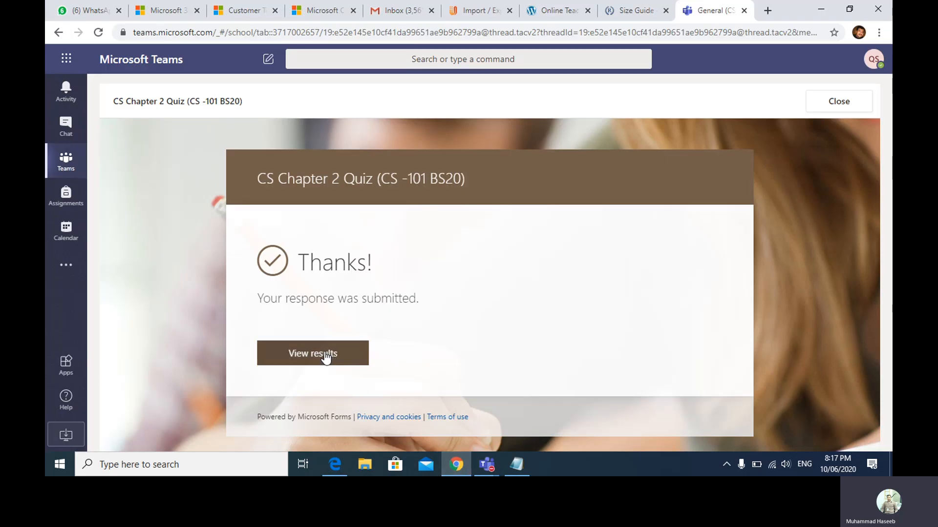
- Open the quiz results to see the 6/10 score and graded answers
{"action": "left_click", "coordinate": [324, 355]}
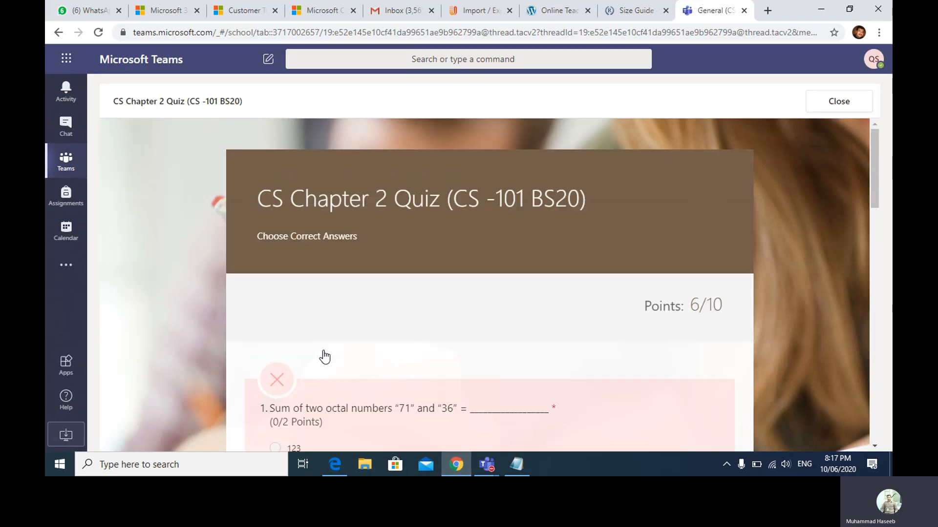
{"action": "mouse_move", "coordinate": [876, 191]}
{"action": "left_mouse_down"}
{"action": "mouse_move", "coordinate": [889, 434]}
{"action": "mouse_move", "coordinate": [887, 178]}
{"action": "left_mouse_up"}
- Return to Teams and check the quiz's Graded and To grade submission lists
{"action": "mouse_move", "coordinate": [486, 464]}
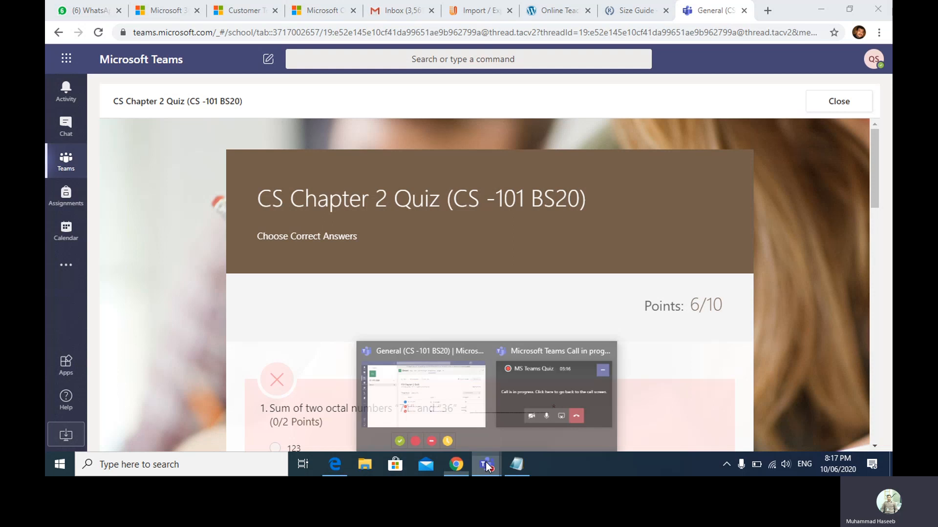
{"action": "left_click", "coordinate": [470, 380]}
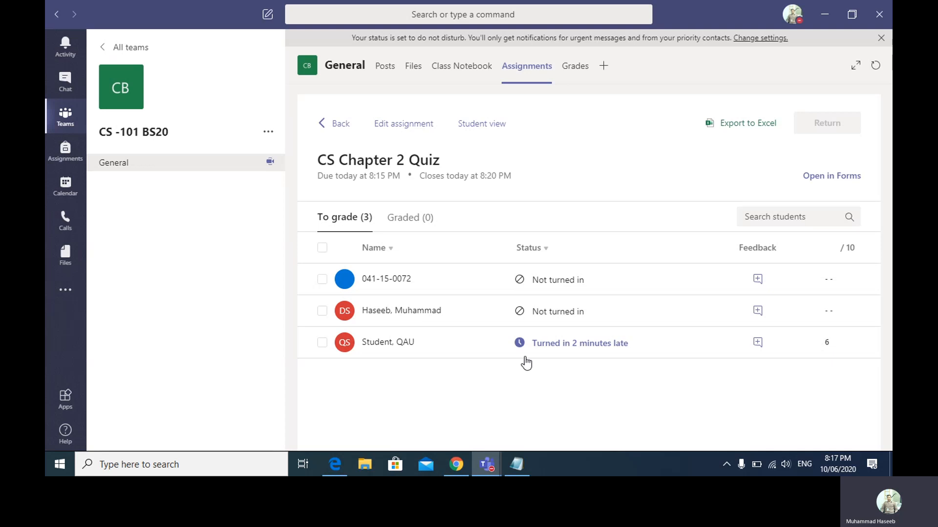
{"action": "left_click", "coordinate": [398, 223]}
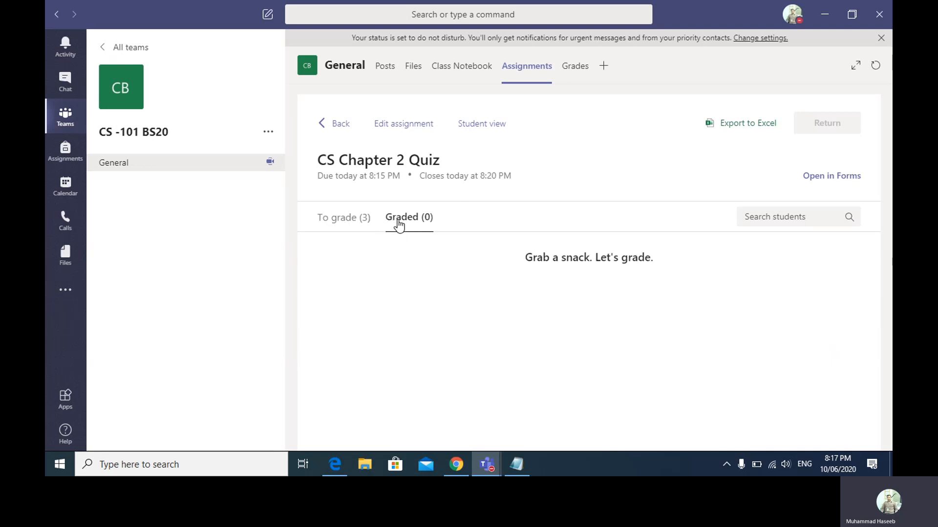
{"action": "left_click", "coordinate": [352, 221]}
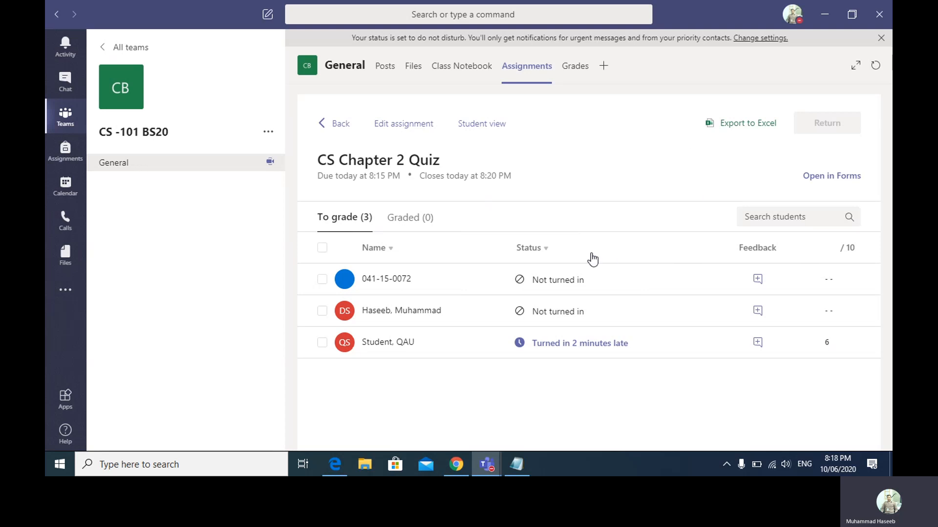
- Bring the ongoing call window forward, then make the Teams window active again
{"action": "mouse_move", "coordinate": [486, 464]}
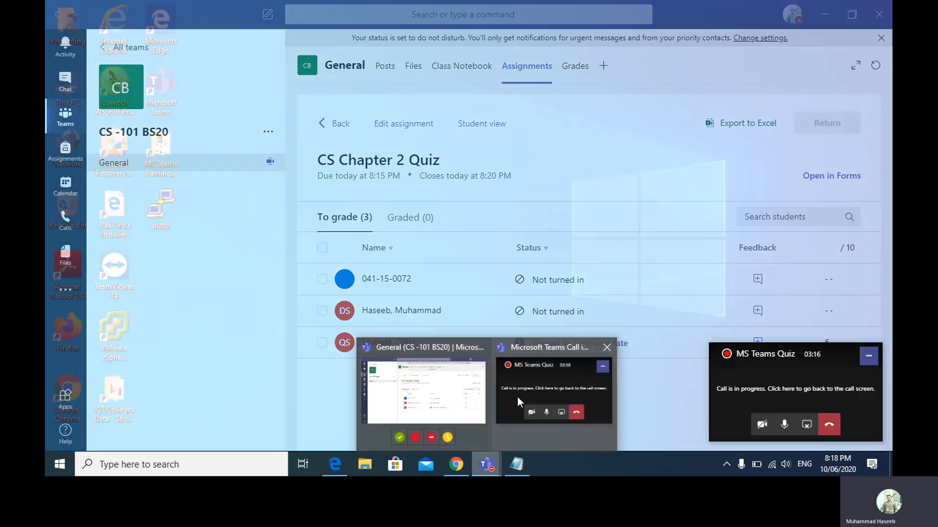
{"action": "left_click", "coordinate": [518, 397]}
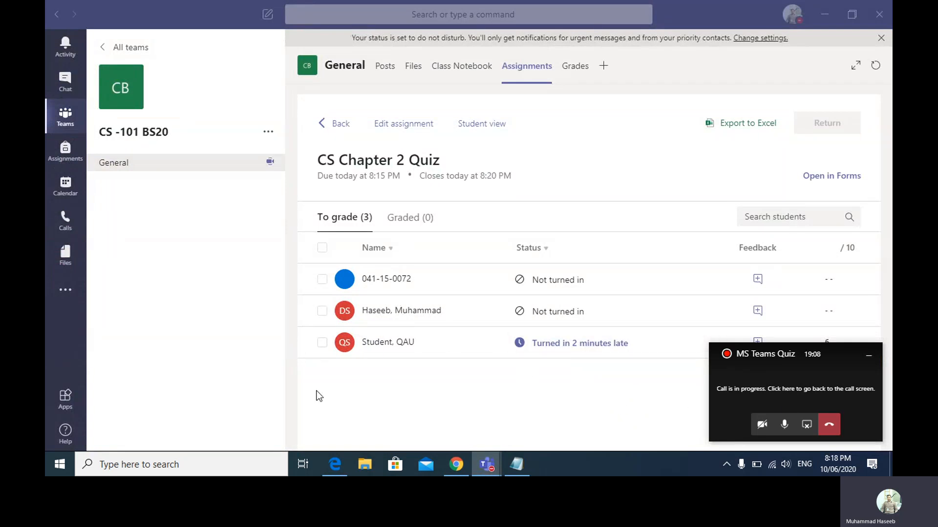
{"action": "mouse_move", "coordinate": [489, 474]}
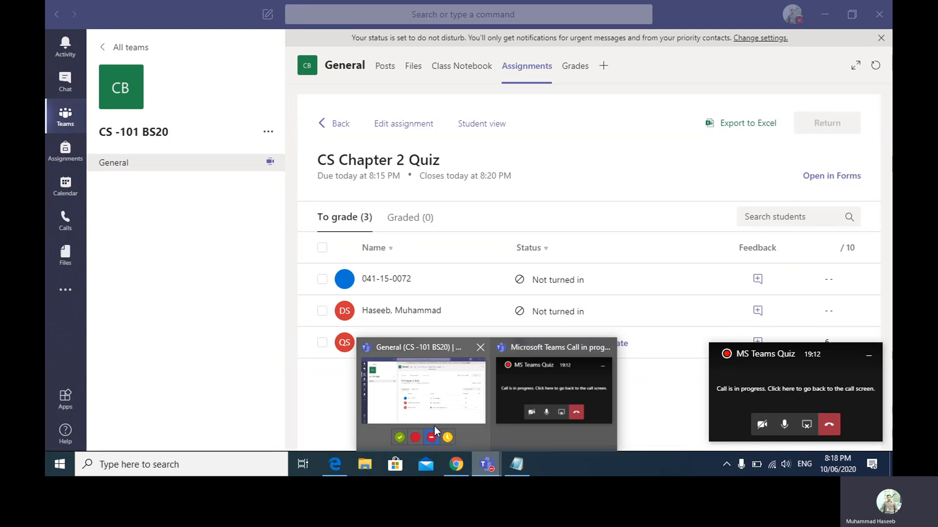
{"action": "left_click", "coordinate": [523, 64]}
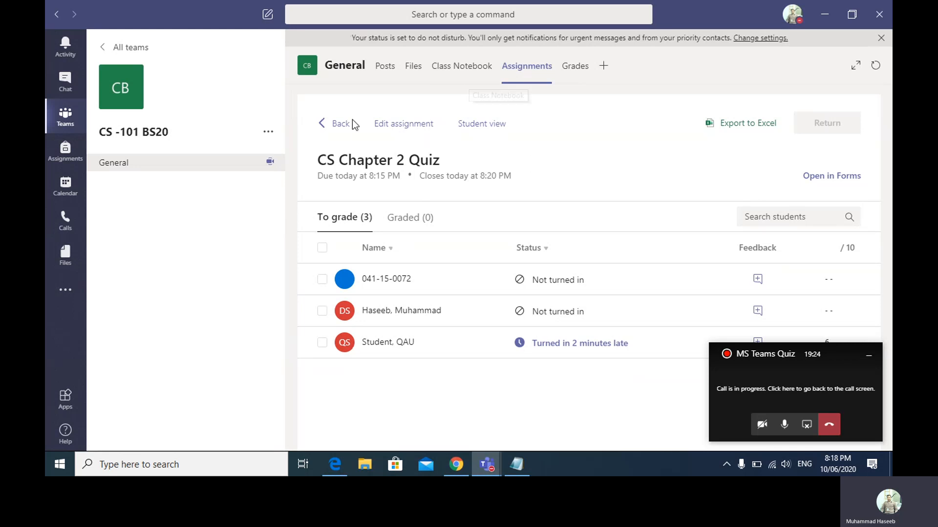
- Go back from grading to the Assignments list and dismiss the Create menu unused
{"action": "left_click", "coordinate": [340, 125]}
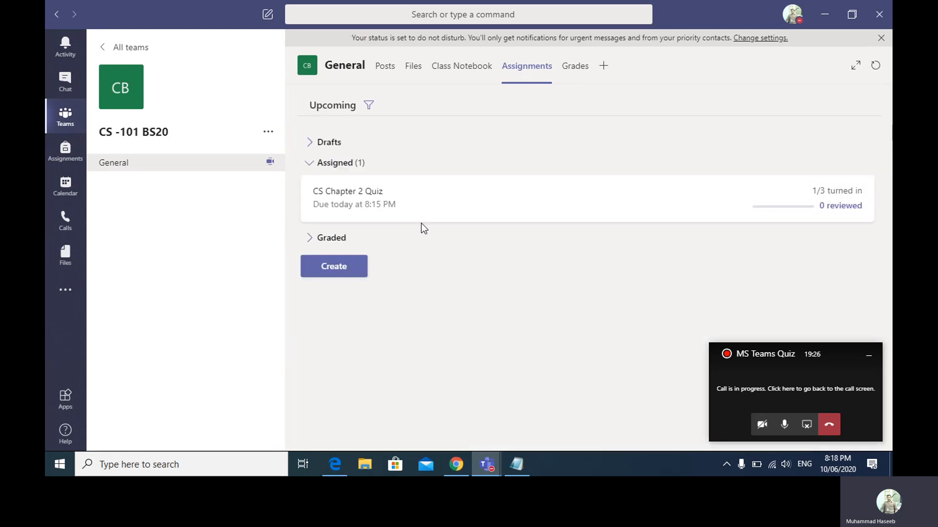
{"action": "left_click", "coordinate": [331, 274]}
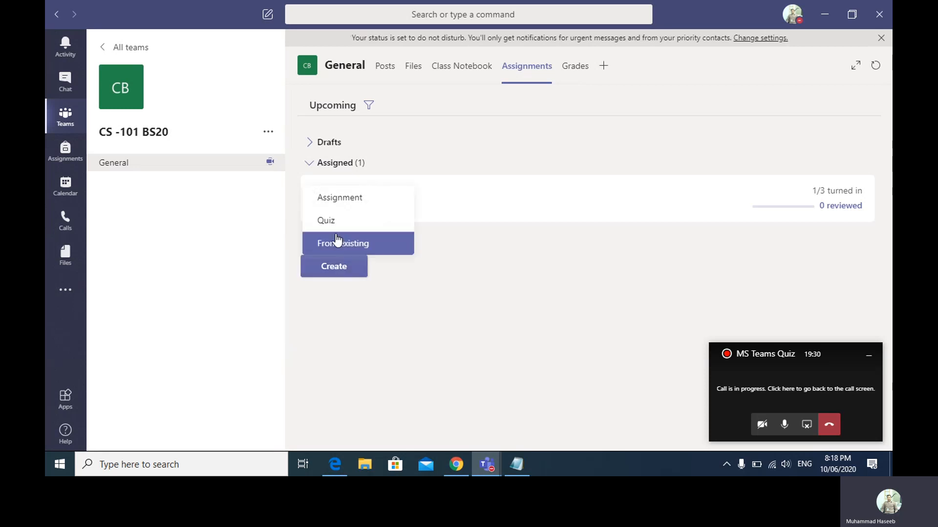
{"action": "left_click", "coordinate": [409, 313]}
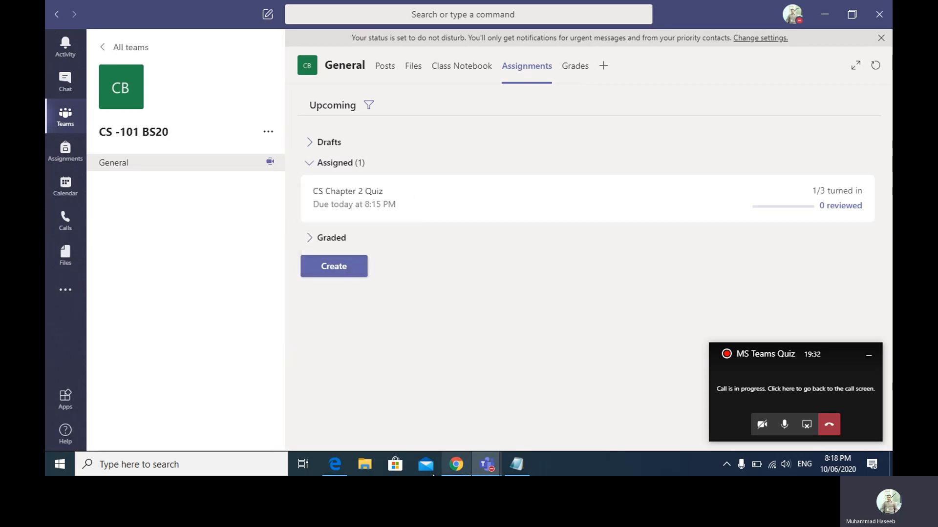
- Close the CS Chapter 2 Quiz tab and start a new blank quiz on forms.office.com
{"action": "left_click", "coordinate": [335, 463]}
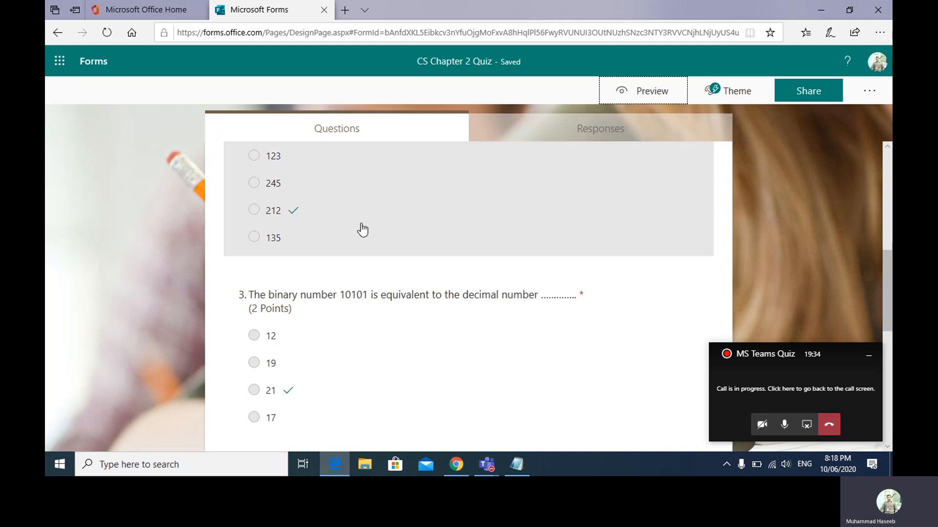
{"action": "left_click", "coordinate": [324, 10]}
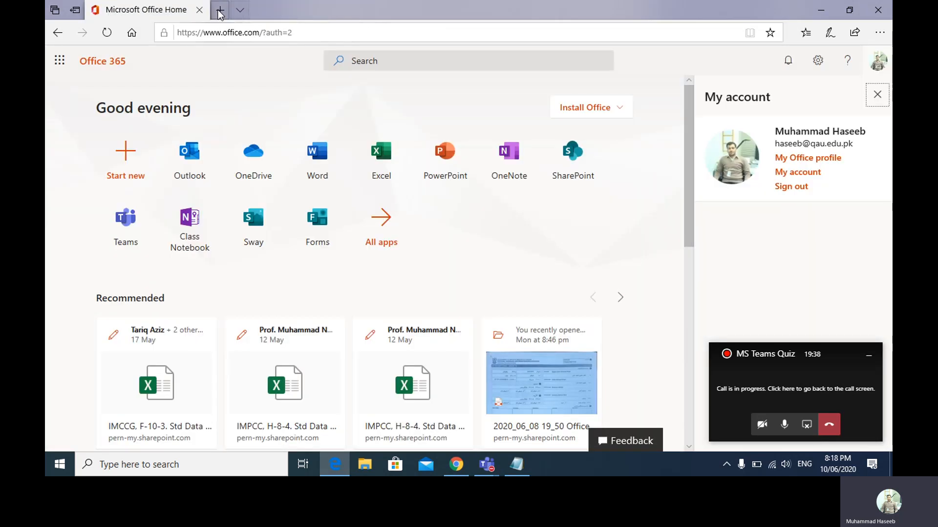
{"action": "left_click", "coordinate": [220, 11]}
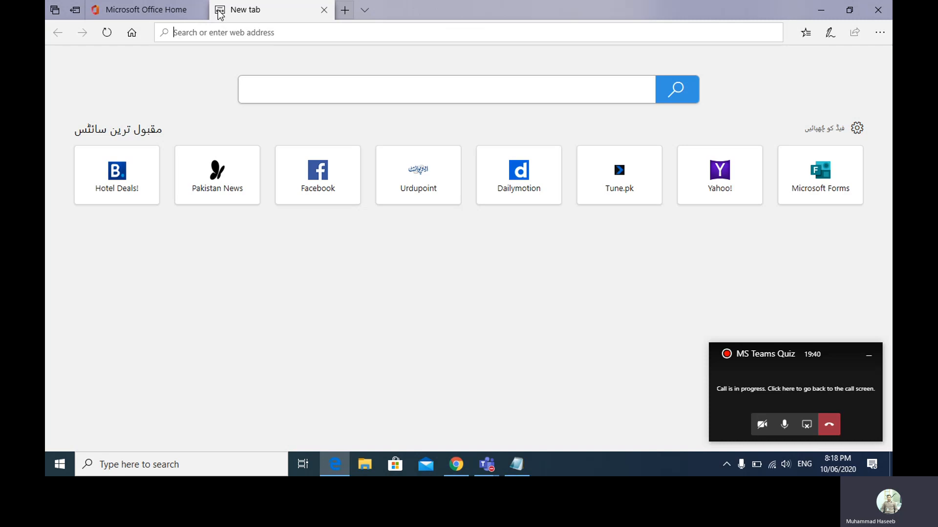
{"action": "type", "text": "forms."}
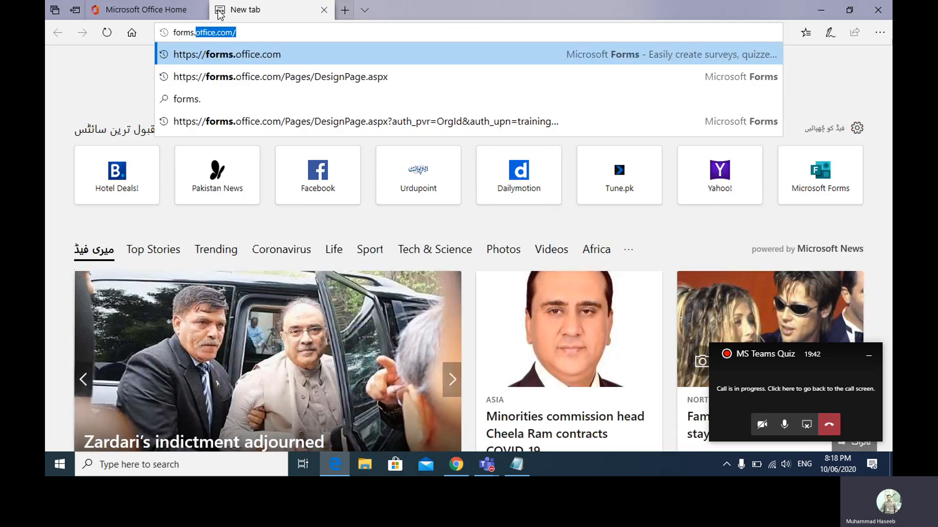
{"action": "key", "text": "Return"}
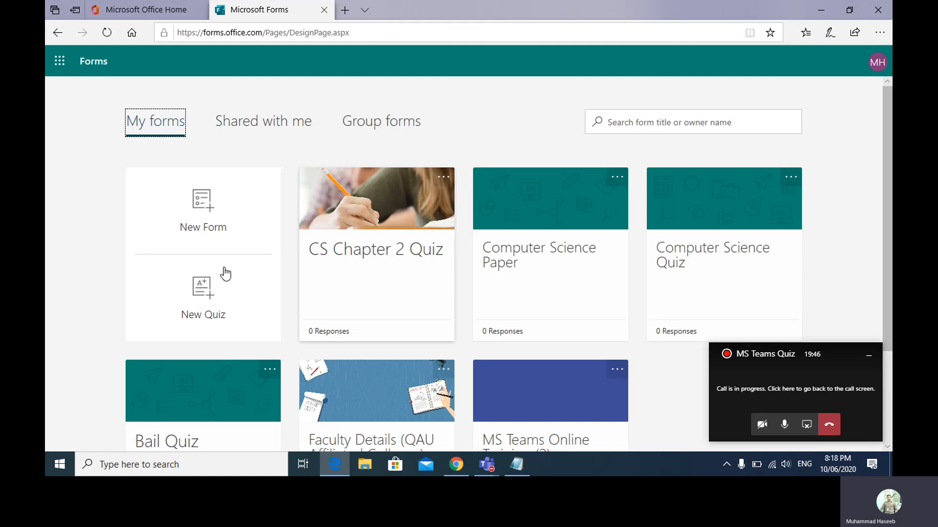
{"action": "left_click", "coordinate": [211, 293]}
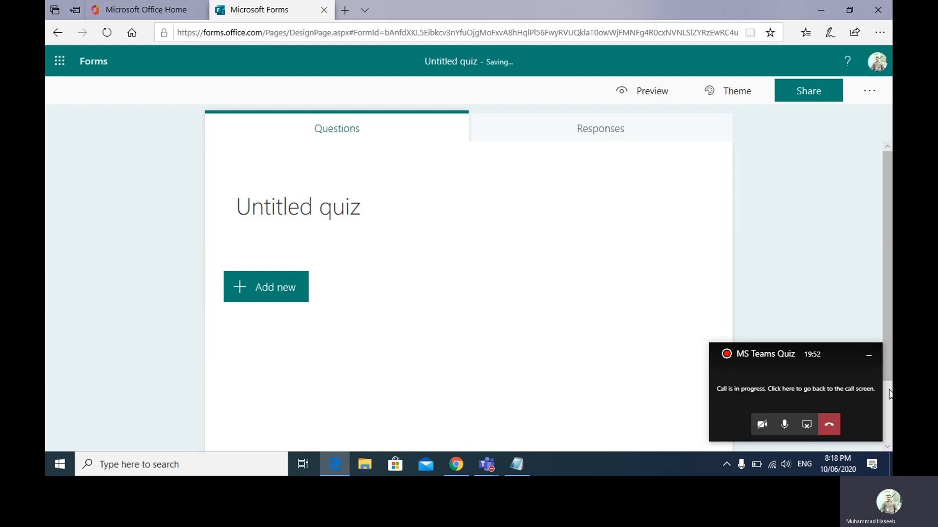
{"action": "left_click", "coordinate": [867, 359]}
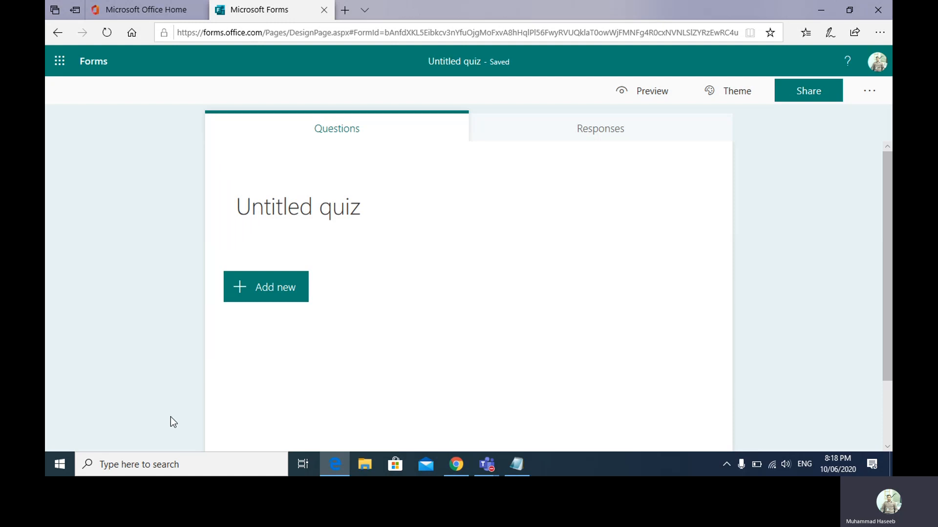
- Search 'lang' and open the Windows Language settings page
{"action": "left_click", "coordinate": [163, 464]}
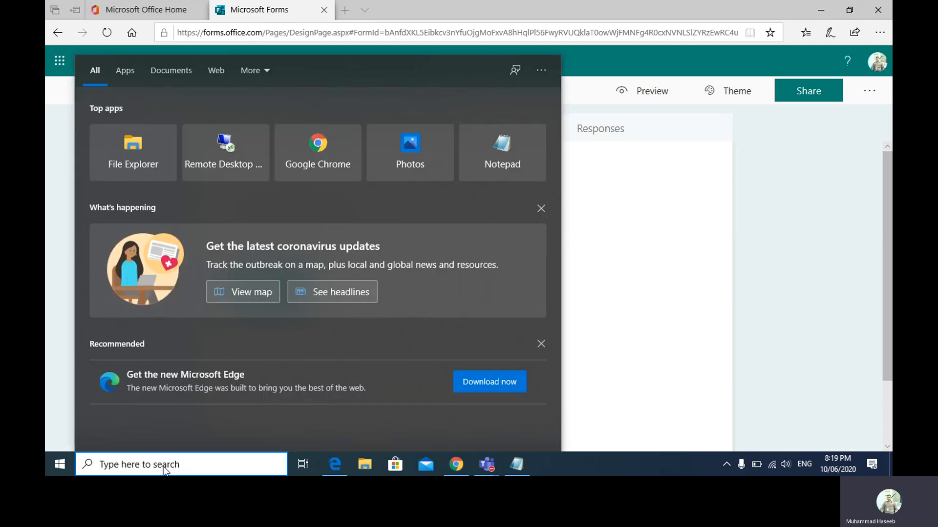
{"action": "type", "text": "s"}
{"action": "key", "text": "BackSpace"}
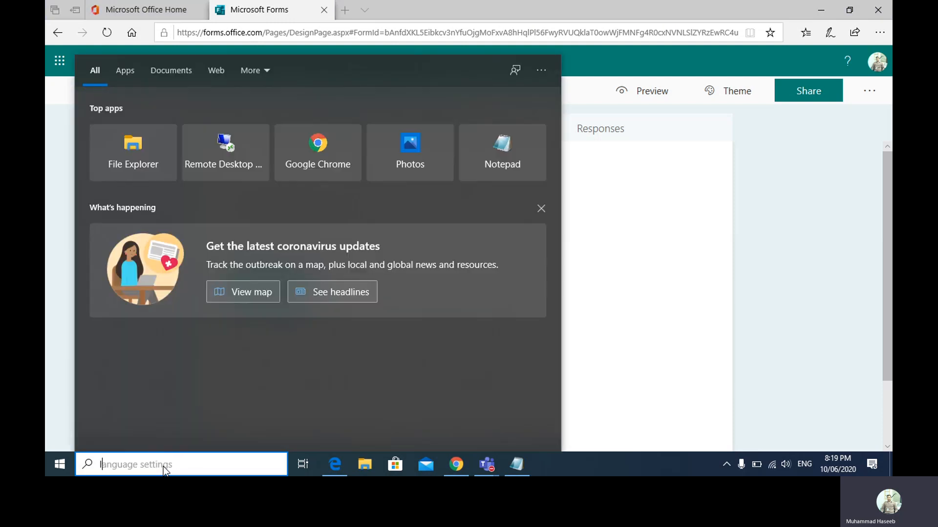
{"action": "type", "text": "lang"}
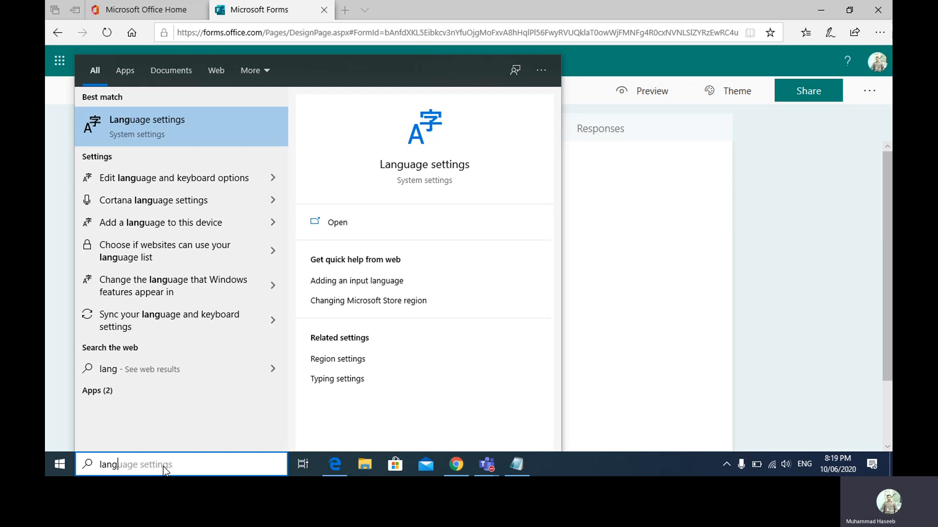
{"action": "left_click", "coordinate": [185, 116]}
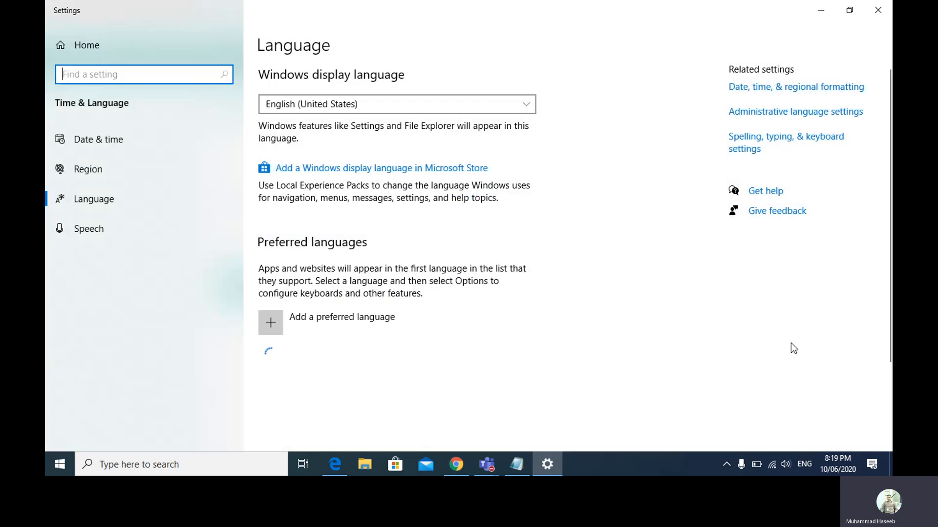
- Check the available input languages, then start adding a preferred language
{"action": "left_click", "coordinate": [807, 464]}
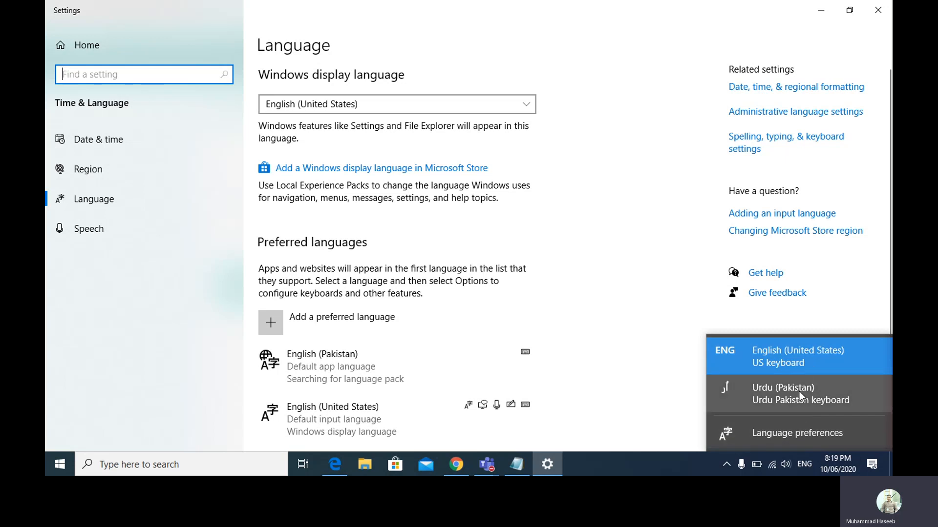
{"action": "left_click", "coordinate": [687, 293]}
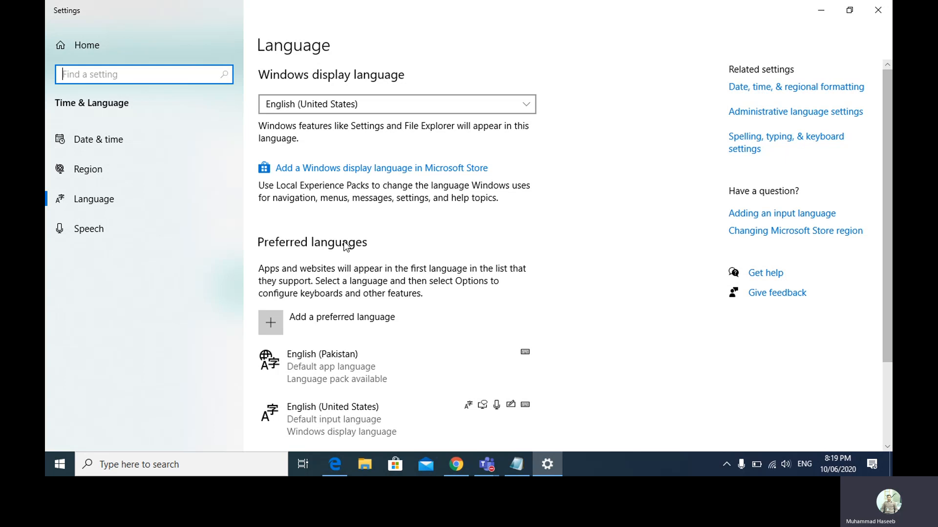
{"action": "scroll", "coordinate": [566, 254], "scroll_direction": "down", "scroll_amount": 4}
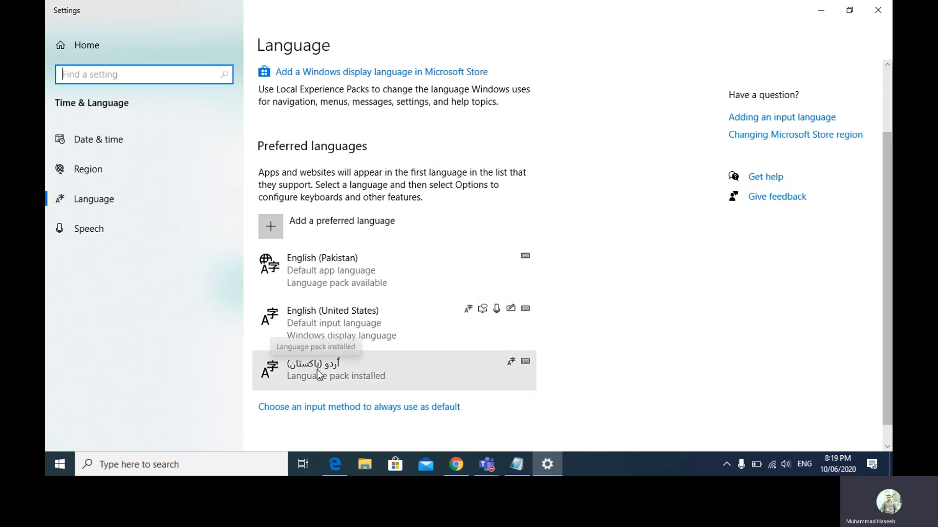
{"action": "left_click", "coordinate": [341, 228]}
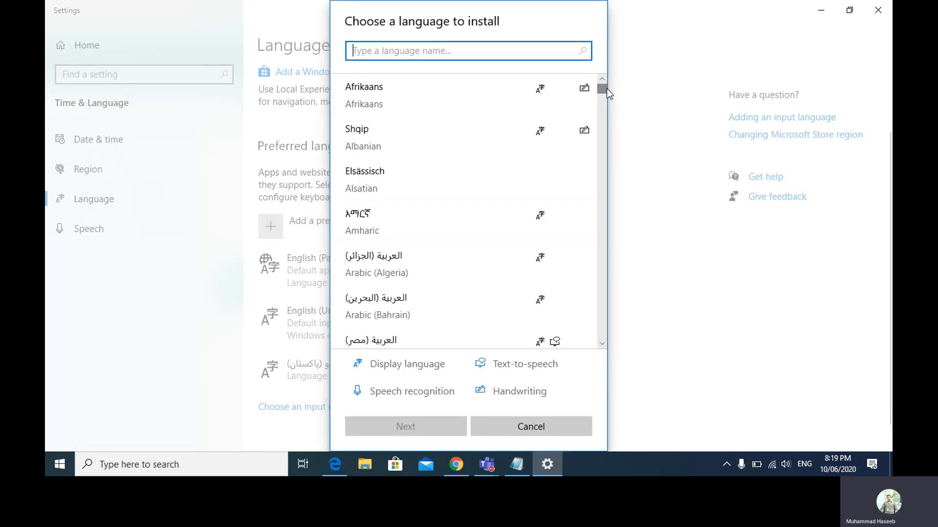
- Scroll the install list to Urdu, then cancel without adding any language
{"action": "left_click_drag", "start_coordinate": [604, 91], "coordinate": [593, 330]}
{"action": "scroll", "coordinate": [594, 326], "scroll_direction": "up", "scroll_amount": 6}
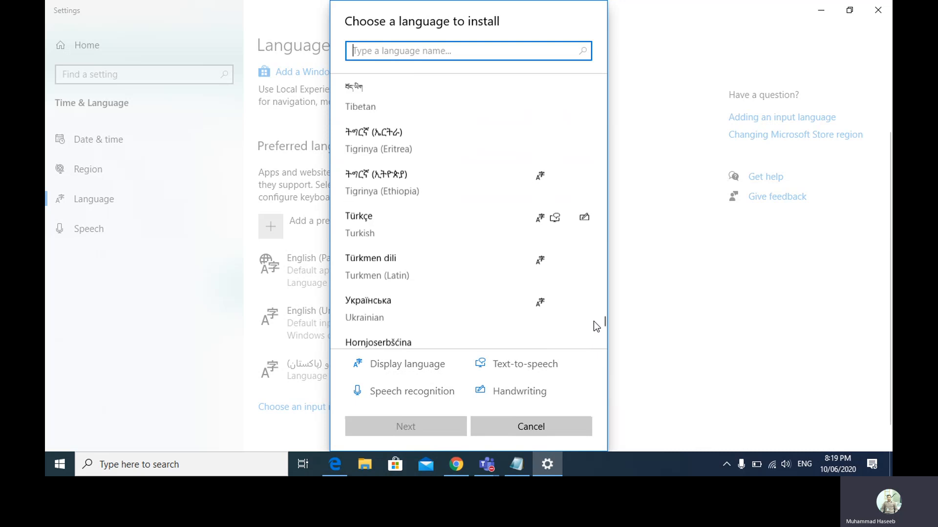
{"action": "scroll", "coordinate": [593, 328], "scroll_direction": "down", "scroll_amount": 5}
{"action": "scroll", "coordinate": [593, 333], "scroll_direction": "up", "scroll_amount": 5}
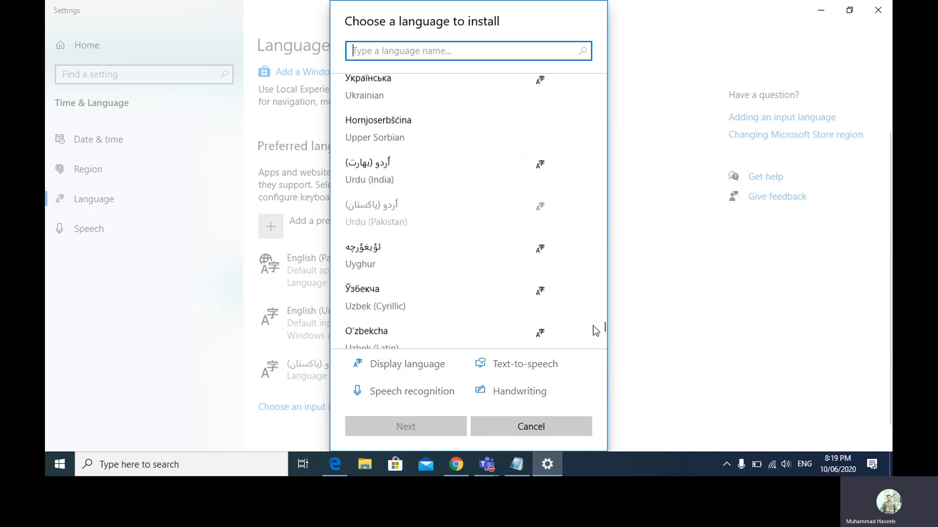
{"action": "scroll", "coordinate": [593, 322], "scroll_direction": "up", "scroll_amount": 2}
{"action": "scroll", "coordinate": [592, 322], "scroll_direction": "down", "scroll_amount": 3}
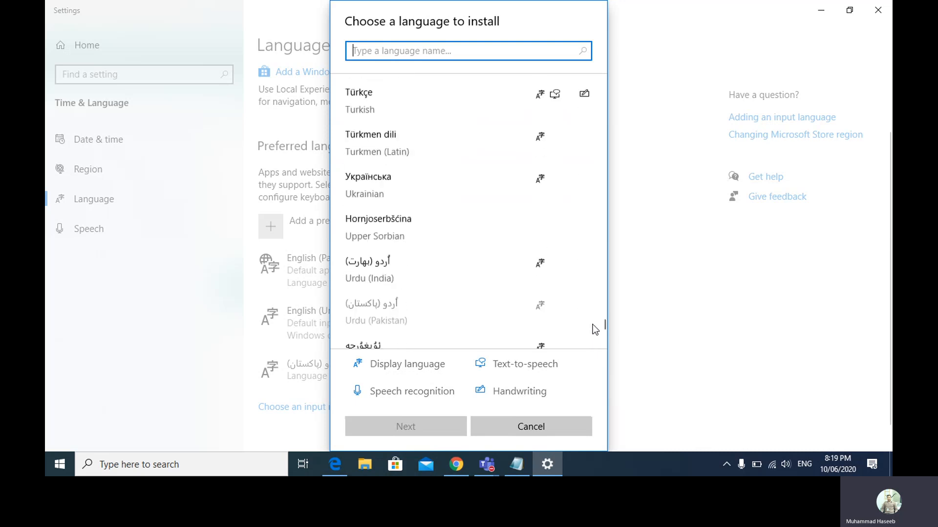
{"action": "scroll", "coordinate": [594, 327], "scroll_direction": "down", "scroll_amount": 1}
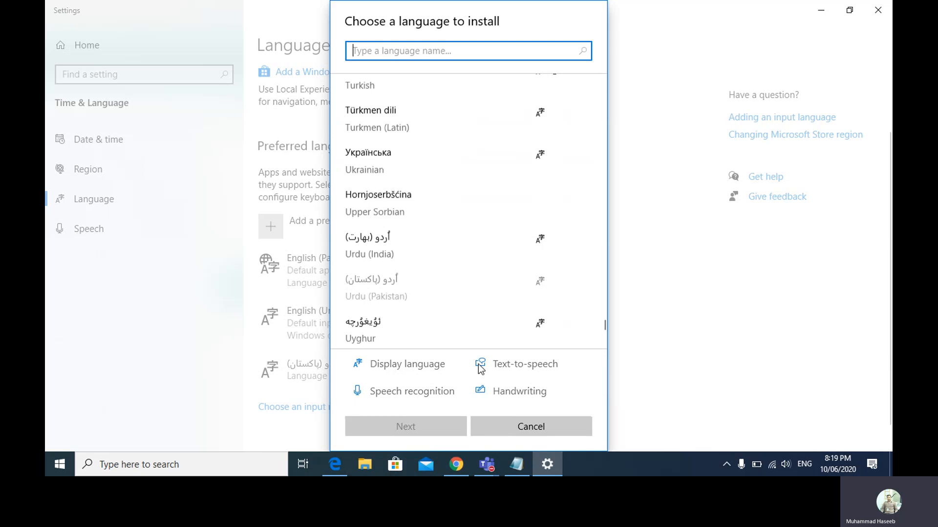
{"action": "left_click", "coordinate": [516, 428]}
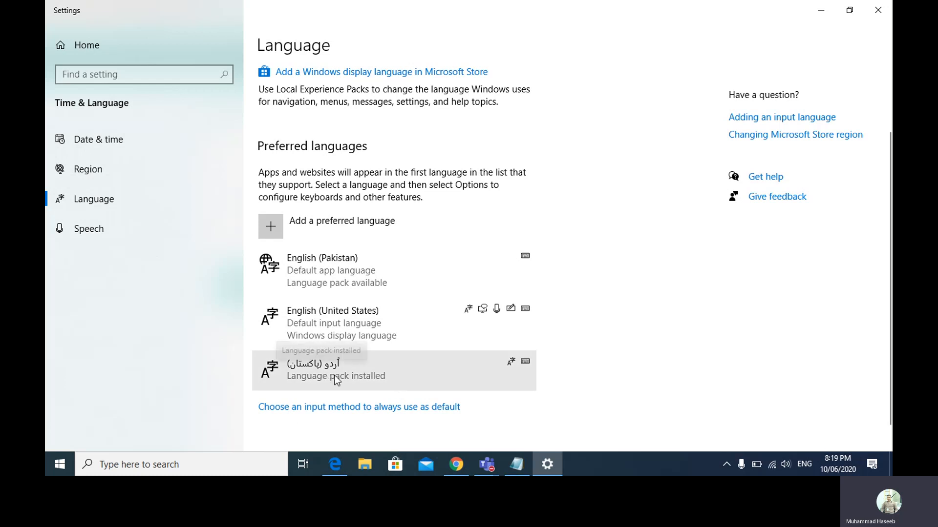
- Open Urdu (Pakistan) language options and view the keyboards available to add
{"action": "left_click", "coordinate": [525, 362]}
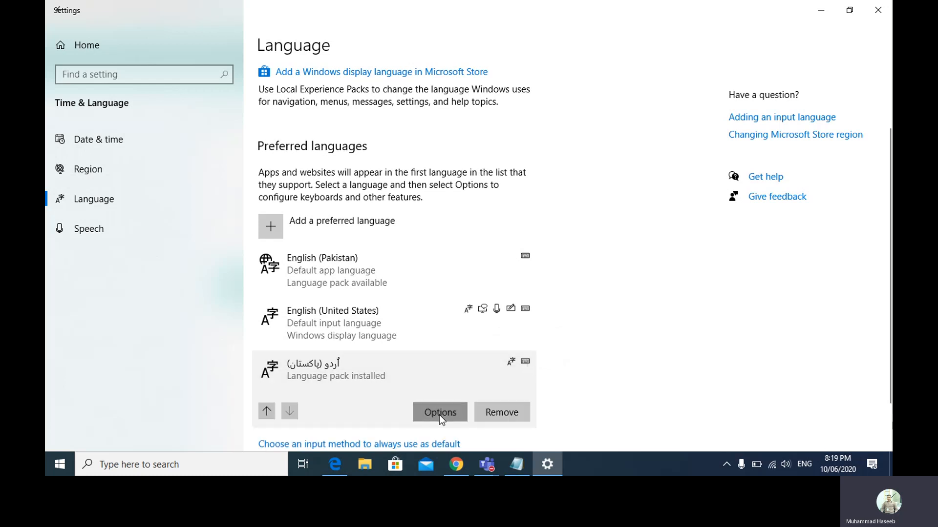
{"action": "left_click", "coordinate": [438, 415]}
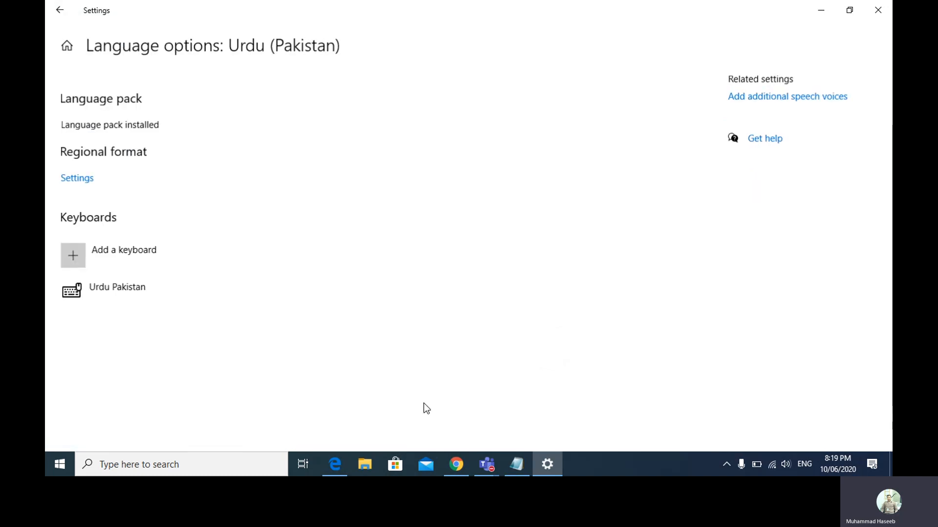
{"action": "left_click", "coordinate": [131, 254]}
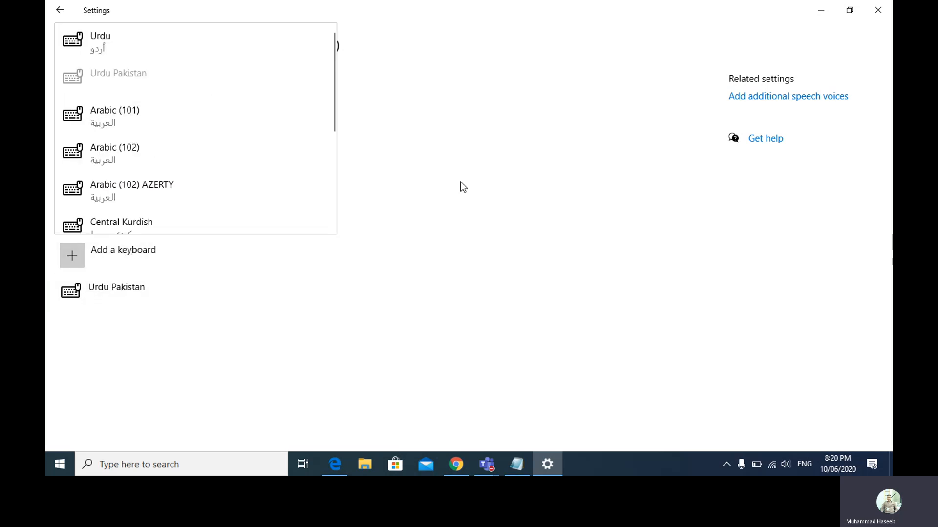
{"action": "left_click", "coordinate": [517, 239]}
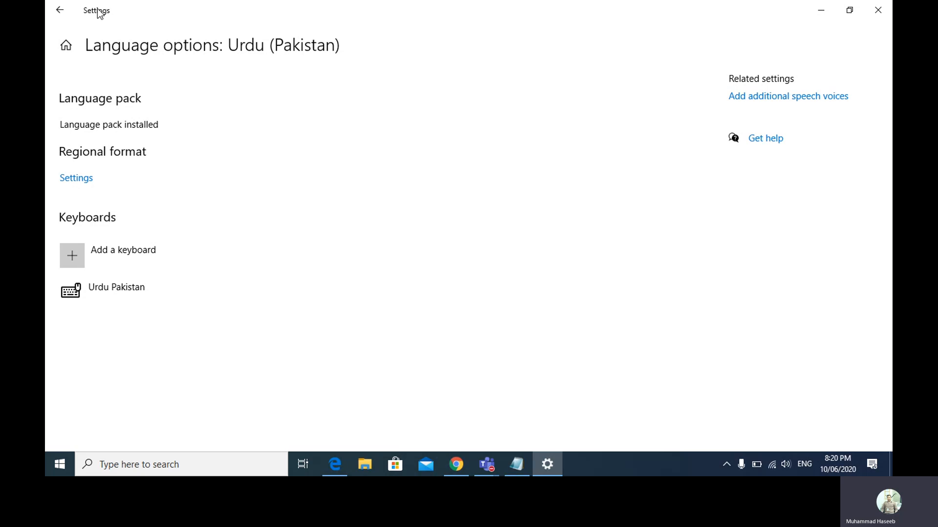
- Switch the active input language to Urdu (Pakistan) and return to the Forms quiz
{"action": "left_click", "coordinate": [60, 9]}
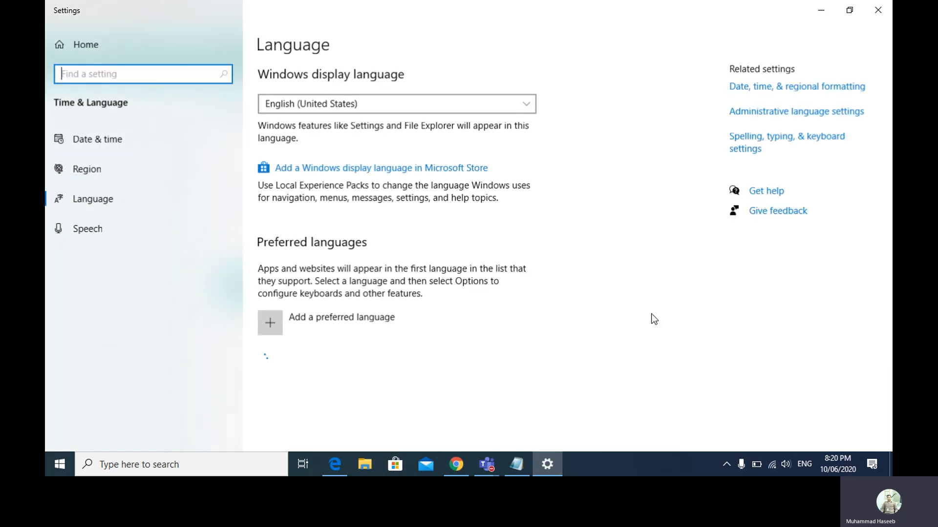
{"action": "left_click", "coordinate": [804, 464]}
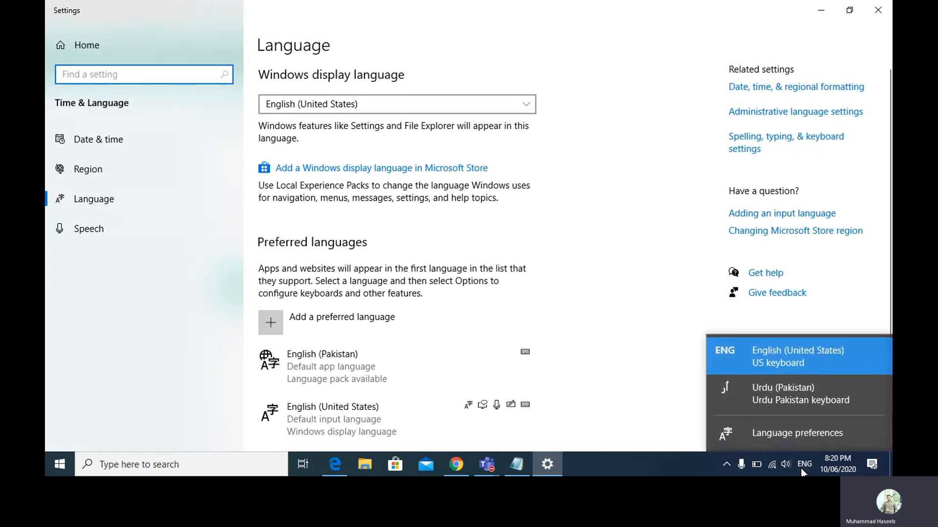
{"action": "left_click", "coordinate": [807, 400]}
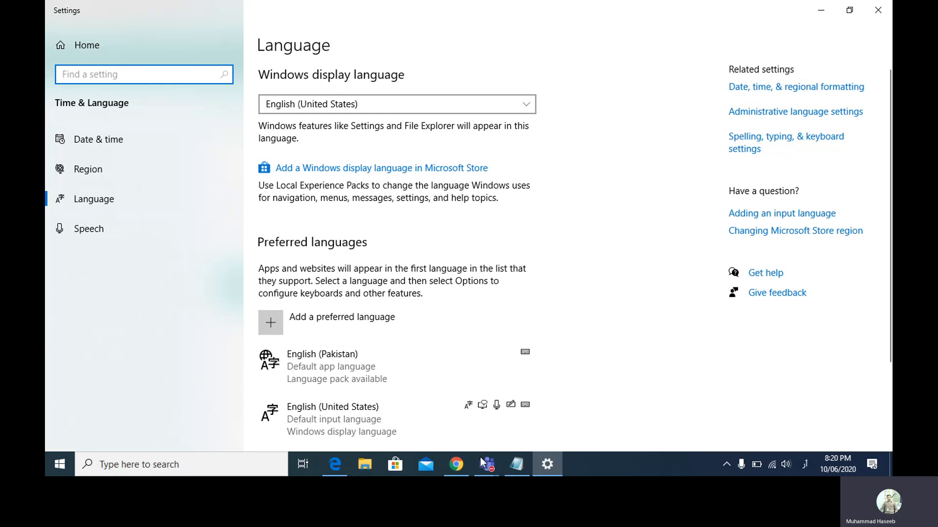
{"action": "left_click", "coordinate": [344, 466]}
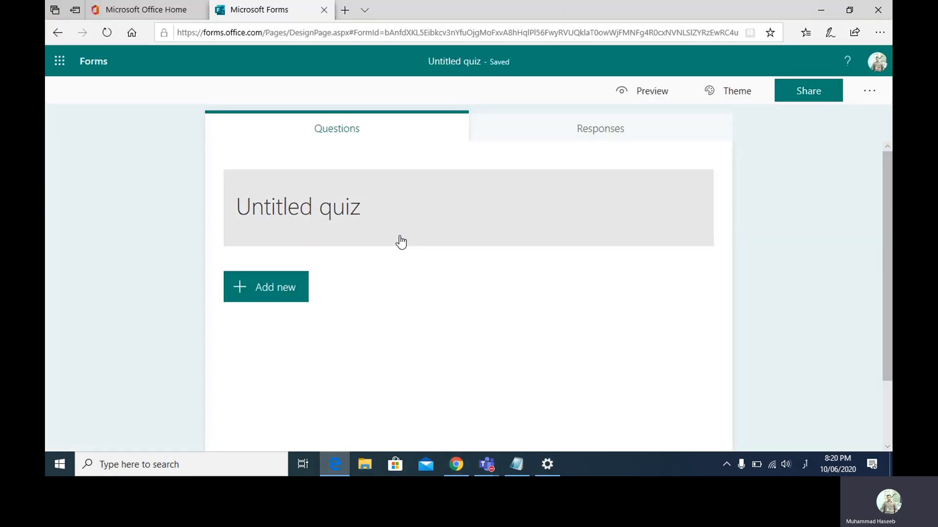
- Title the quiz 'اردو پرچہ' and add the description 'مندرجہ ذیل سوالات...'
{"action": "left_click", "coordinate": [351, 205]}
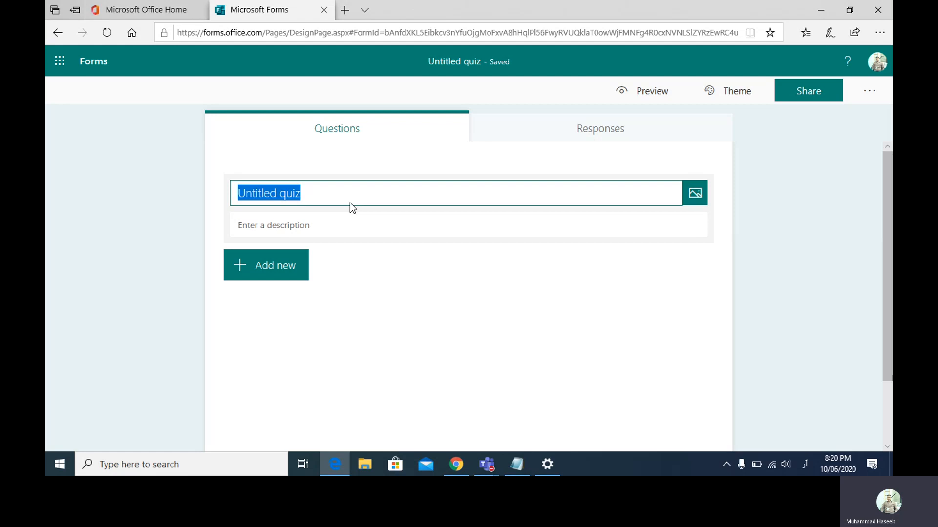
{"action": "type", "text": "ار"}
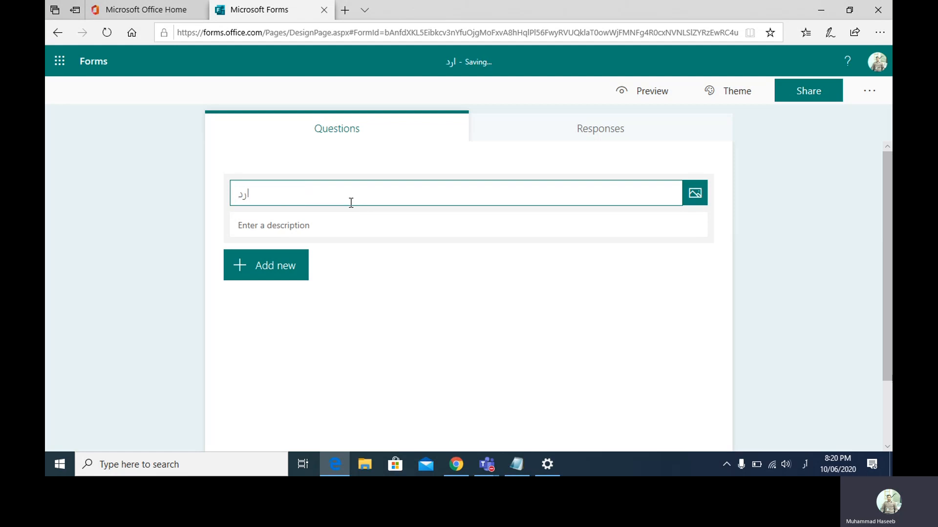
{"action": "type", "text": "دو"}
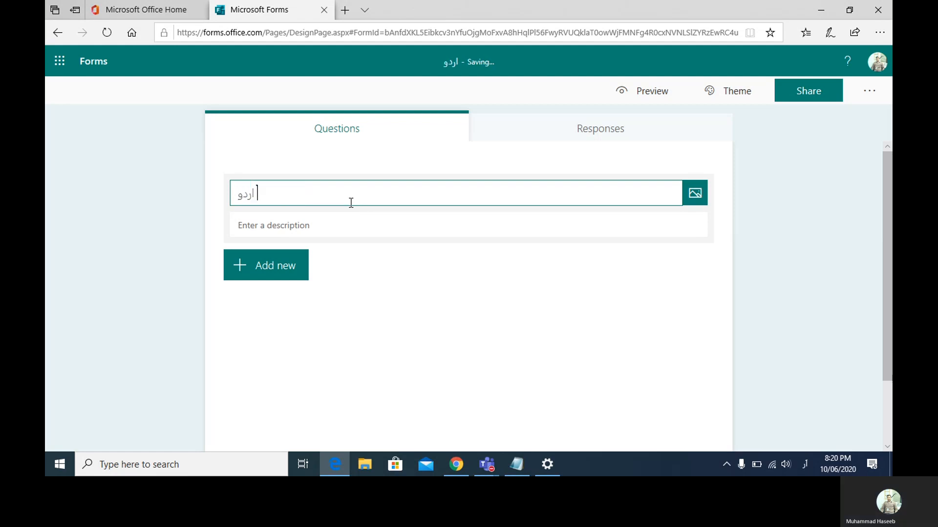
{"action": "type", "text": " پرج"}
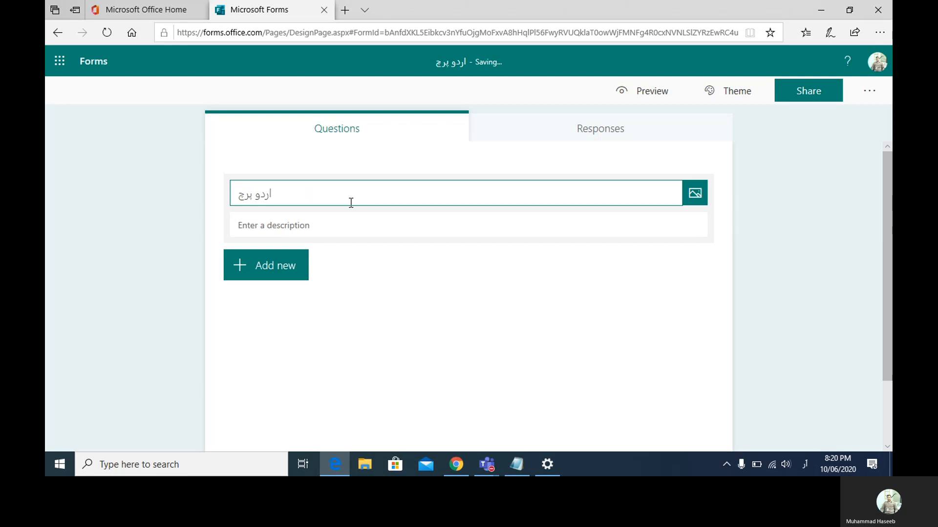
{"action": "key", "text": "BackSpace"}
{"action": "type", "text": "چہ"}
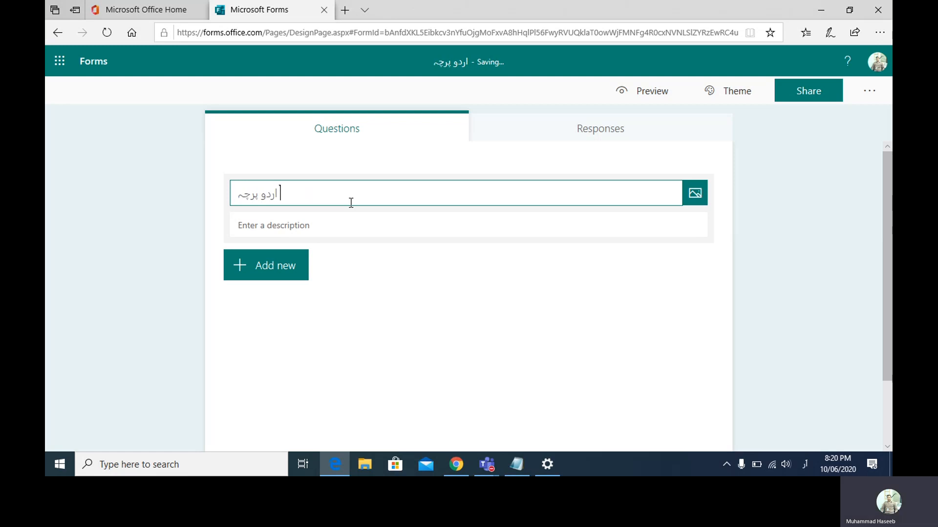
{"action": "left_click", "coordinate": [330, 223]}
{"action": "type", "text": "م"}
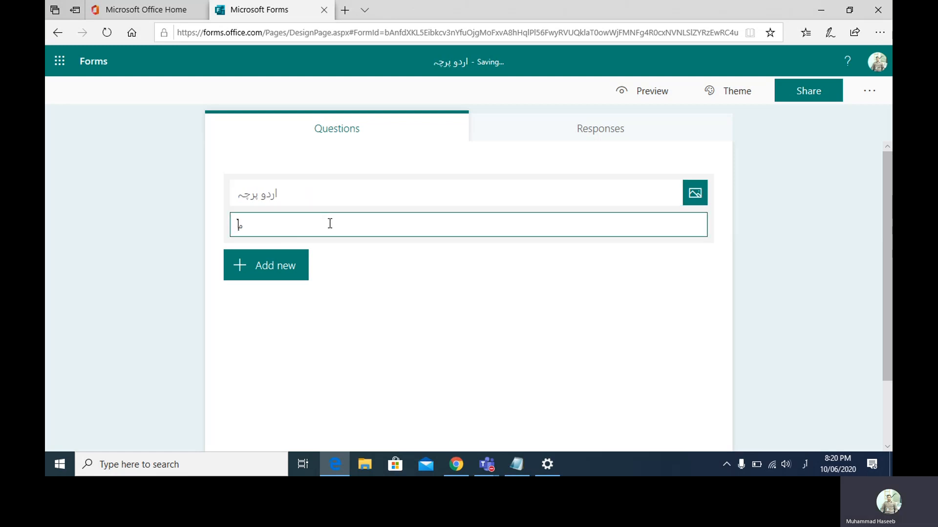
{"action": "type", "text": "ندرجہ ذیل"}
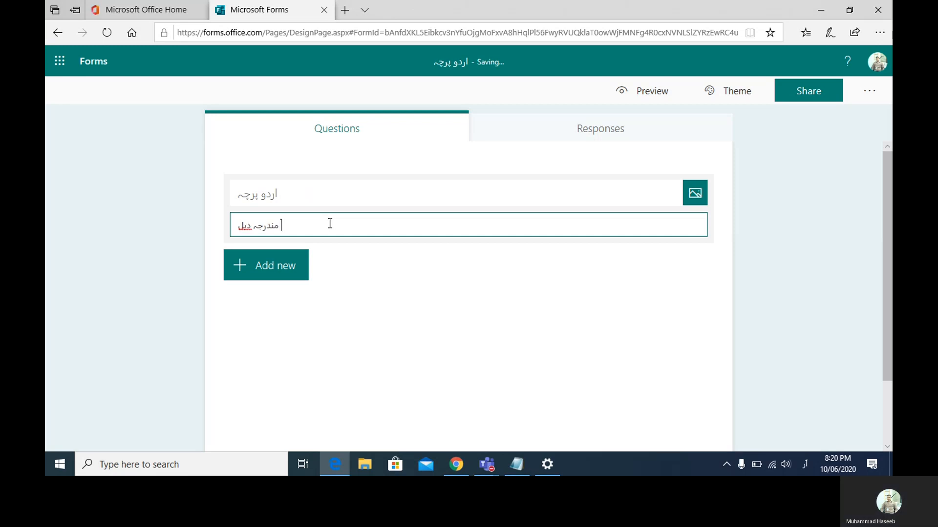
{"action": "type", "text": " سوال"}
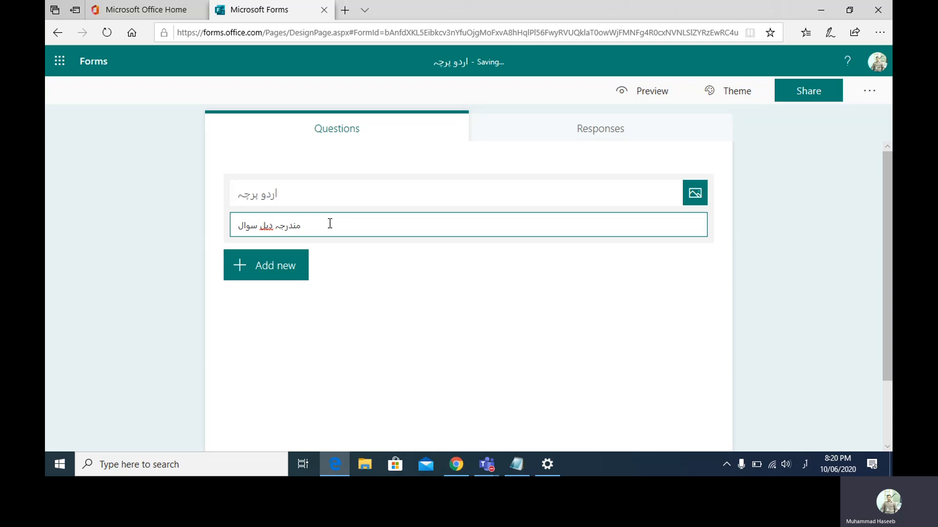
{"action": "type", "text": "ات..."}
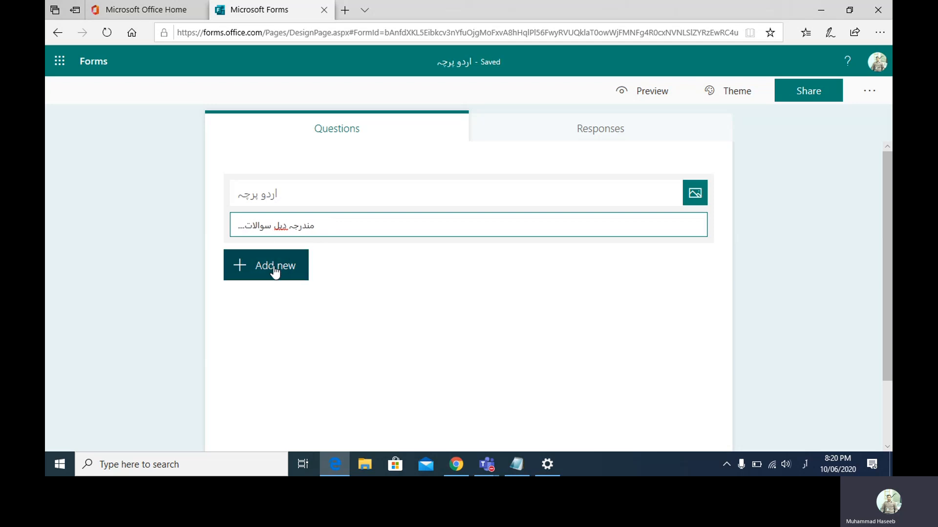
- Add a Choice question titled 'سوال نمبر1'
{"action": "left_click", "coordinate": [275, 268]}
{"action": "left_click", "coordinate": [320, 282]}
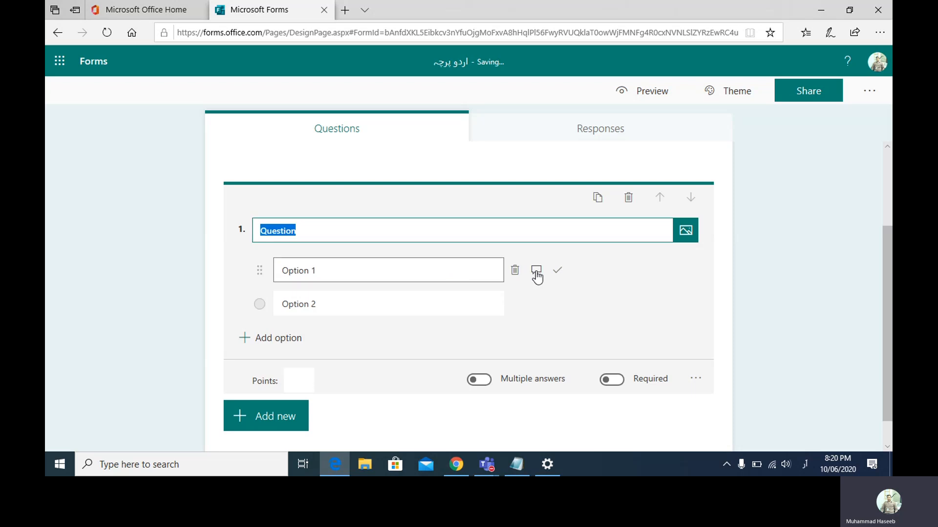
{"action": "left_click", "coordinate": [420, 268]}
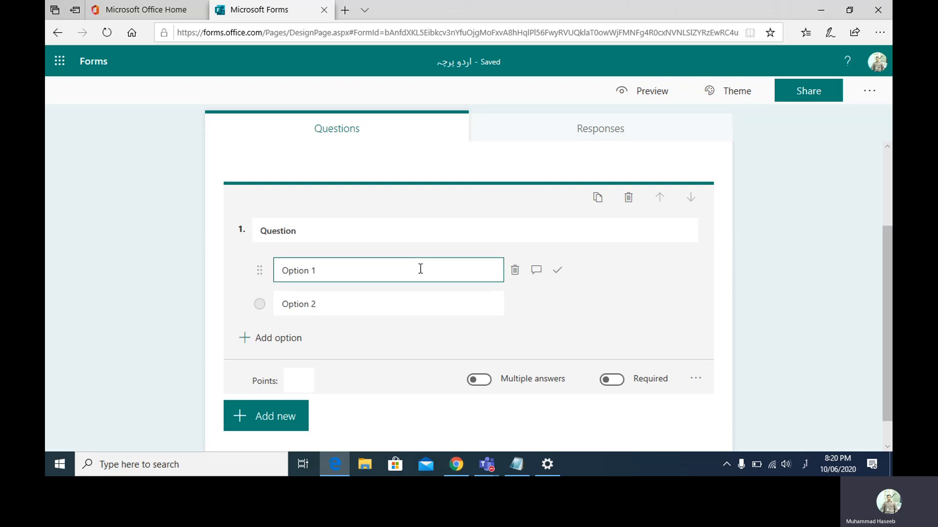
{"action": "left_click", "coordinate": [398, 225]}
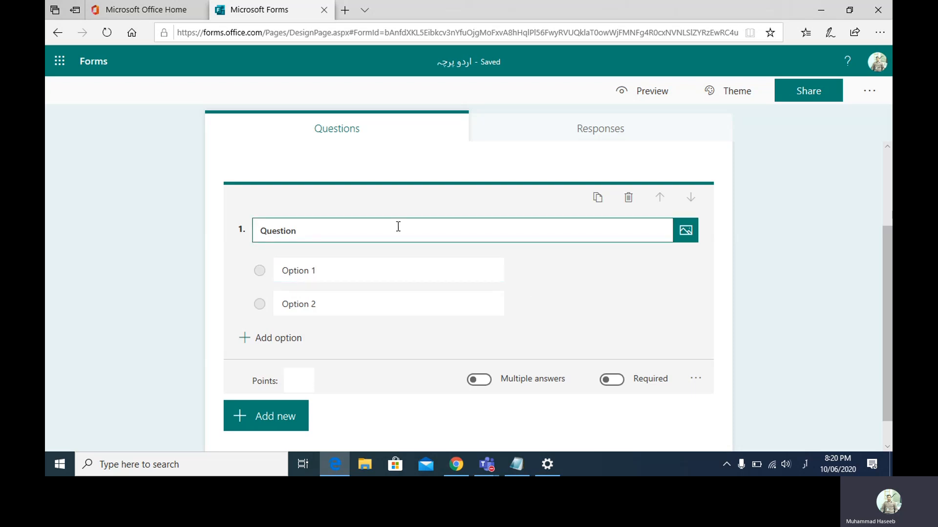
{"action": "type", "text": "س"}
{"action": "key", "text": "BackSpace"}
{"action": "key", "text": "BackSpace"}
{"action": "key", "text": "BackSpace"}
{"action": "key", "text": "BackSpace"}
{"action": "key", "text": "BackSpace"}
{"action": "key", "text": "BackSpace"}
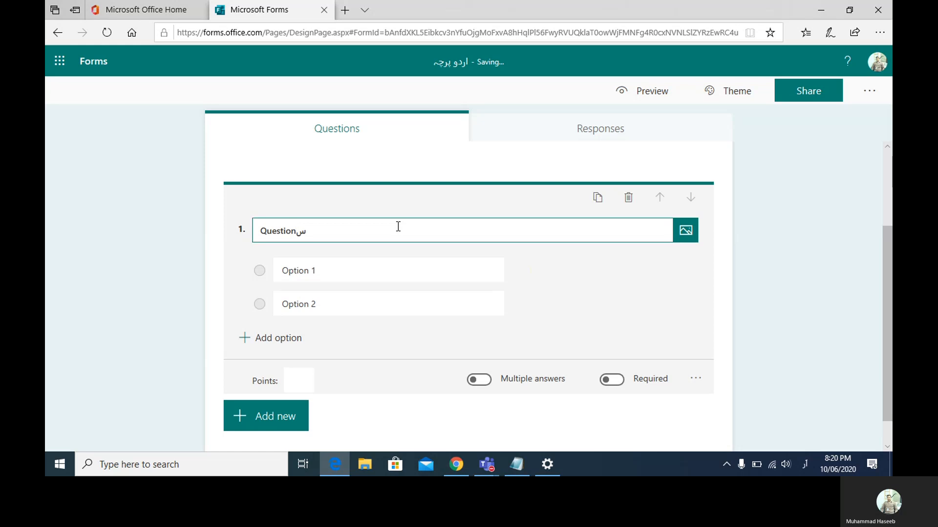
{"action": "key", "text": "BackSpace"}
{"action": "key", "text": "BackSpace"}
{"action": "key", "text": "BackSpace"}
{"action": "type", "text": "سوال نم"}
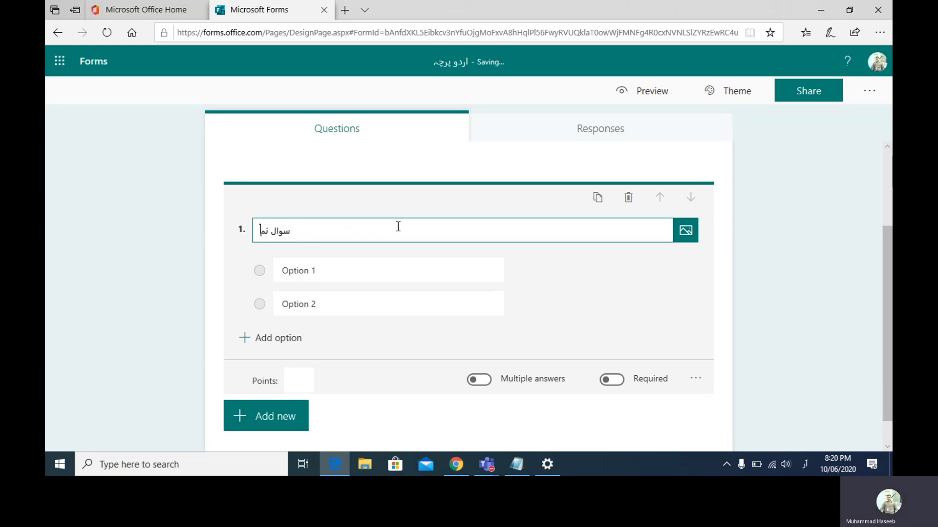
{"action": "type", "text": "بر1"}
- Set the two options to 'جاجفجکا' and 'جاجفجکافجک', then preview the quiz
{"action": "left_click", "coordinate": [372, 275]}
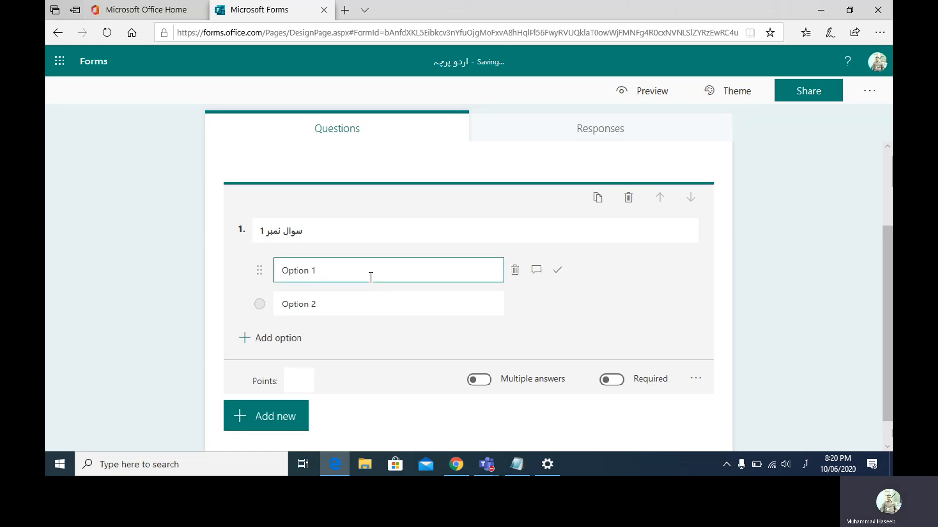
{"action": "key", "text": "BackSpace"}
{"action": "key", "text": "BackSpace"}
{"action": "key", "text": "BackSpace"}
{"action": "key", "text": "BackSpace"}
{"action": "key", "text": "BackSpace"}
{"action": "key", "text": "BackSpace"}
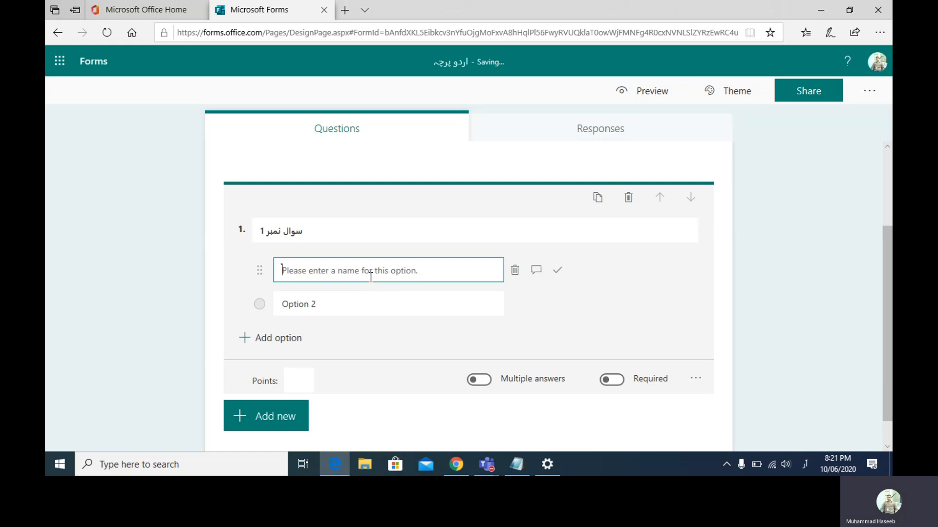
{"action": "type", "text": "جاجفجکا"}
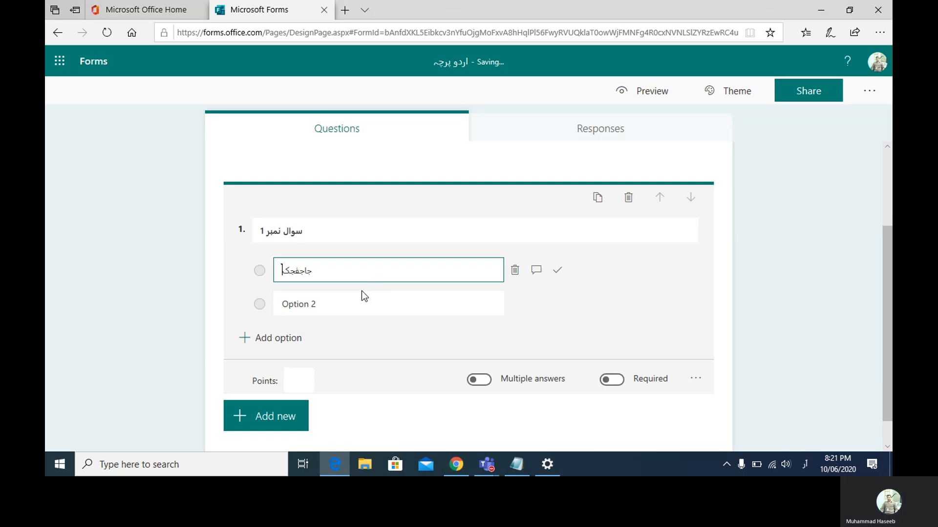
{"action": "left_click", "coordinate": [352, 306]}
{"action": "type", "text": "جاجفجکافجک"}
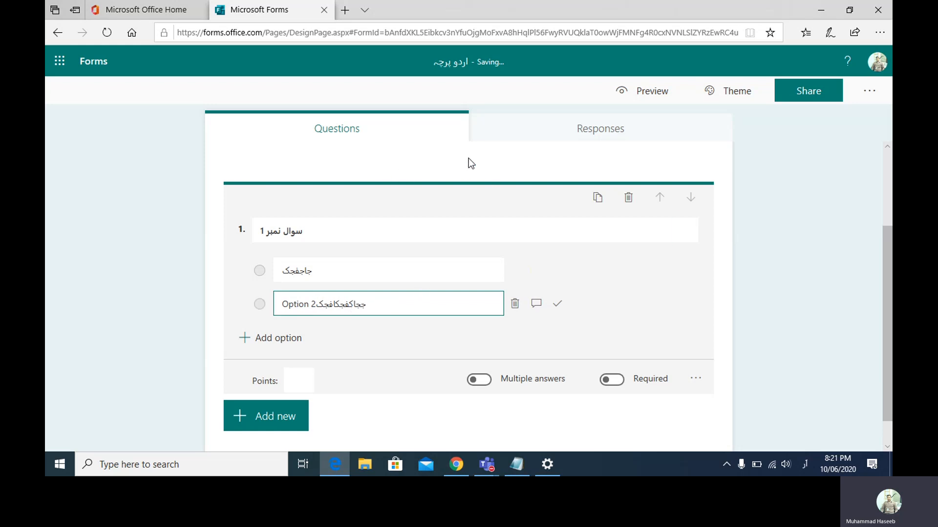
{"action": "left_click", "coordinate": [652, 94]}
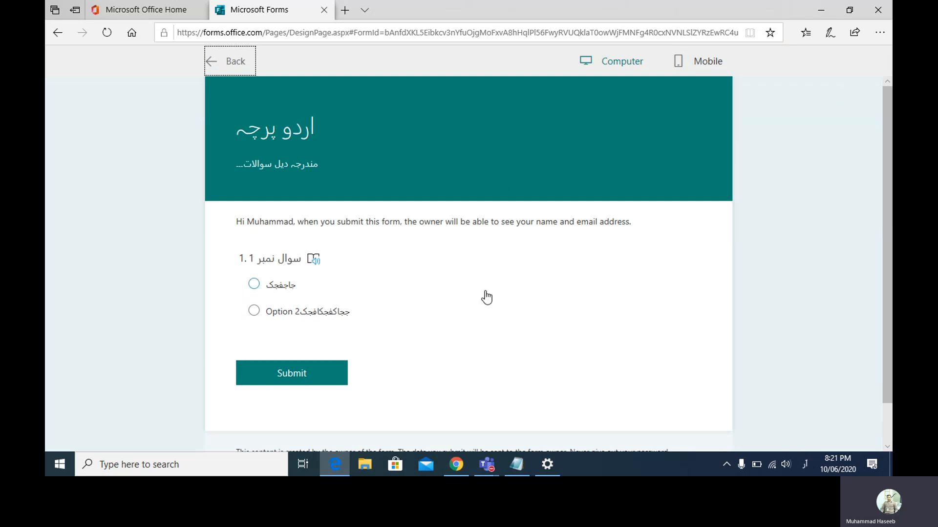
{"action": "mouse_move", "coordinate": [491, 459]}
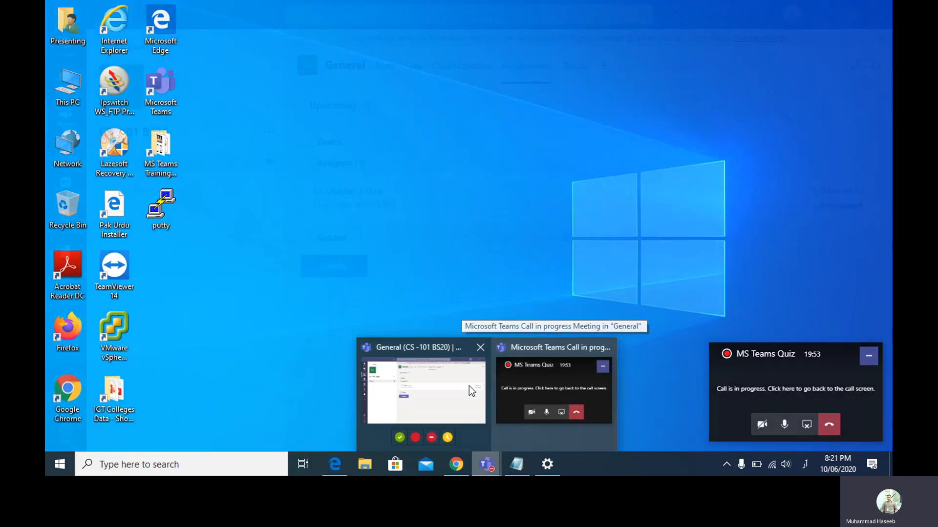
- Return to the MS Teams Quiz meeting screen and show its More actions options
{"action": "left_click", "coordinate": [470, 390]}
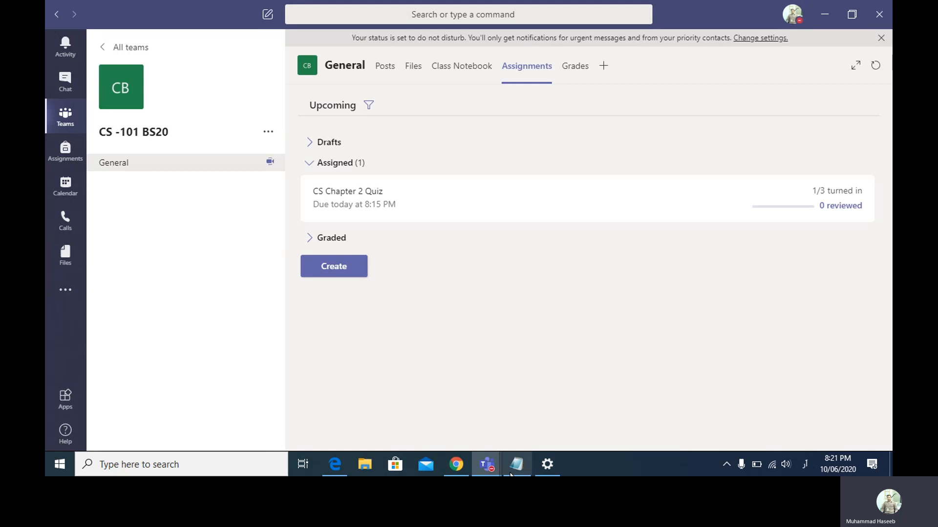
{"action": "mouse_move", "coordinate": [492, 468]}
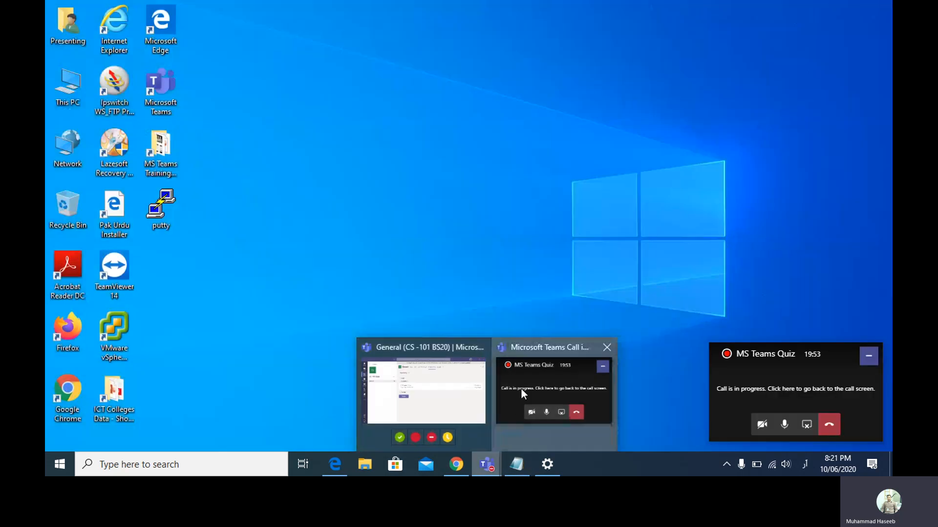
{"action": "left_click", "coordinate": [520, 388]}
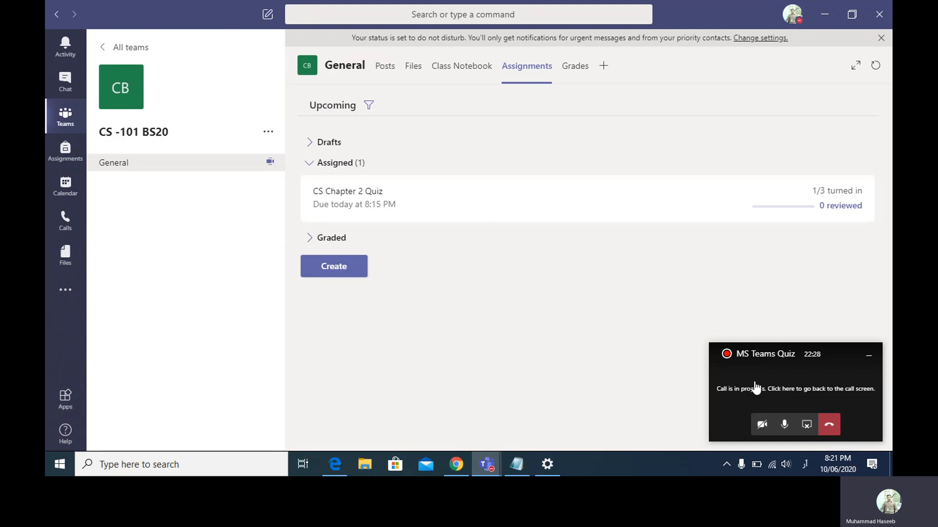
{"action": "left_click", "coordinate": [829, 425]}
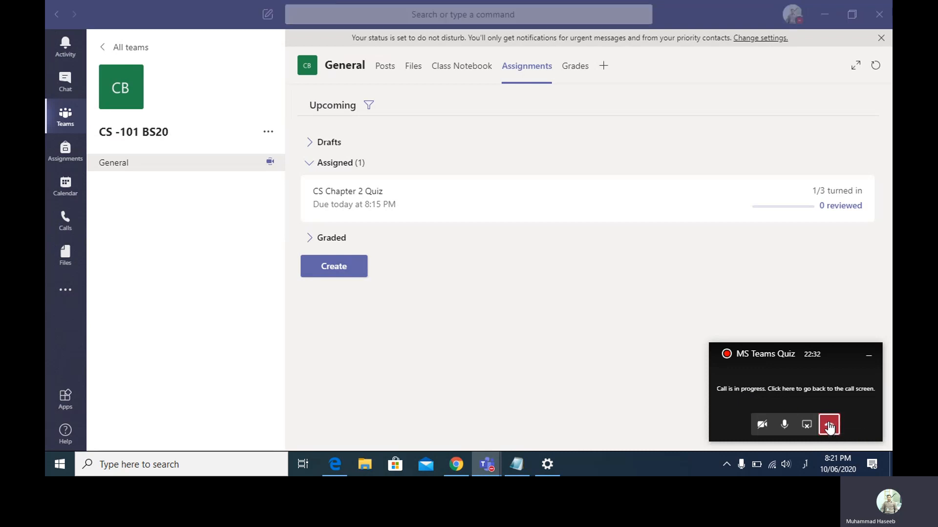
{"action": "left_click", "coordinate": [743, 391]}
{"action": "left_click", "coordinate": [505, 356]}
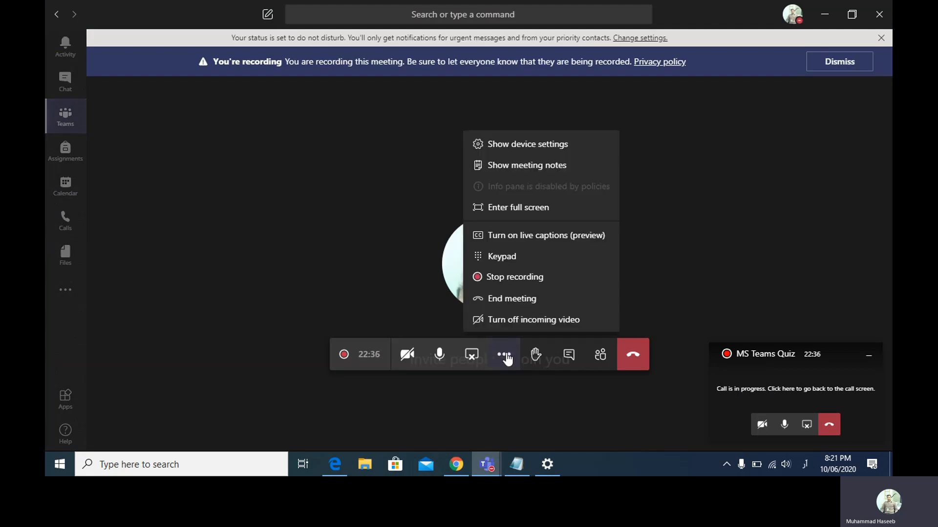